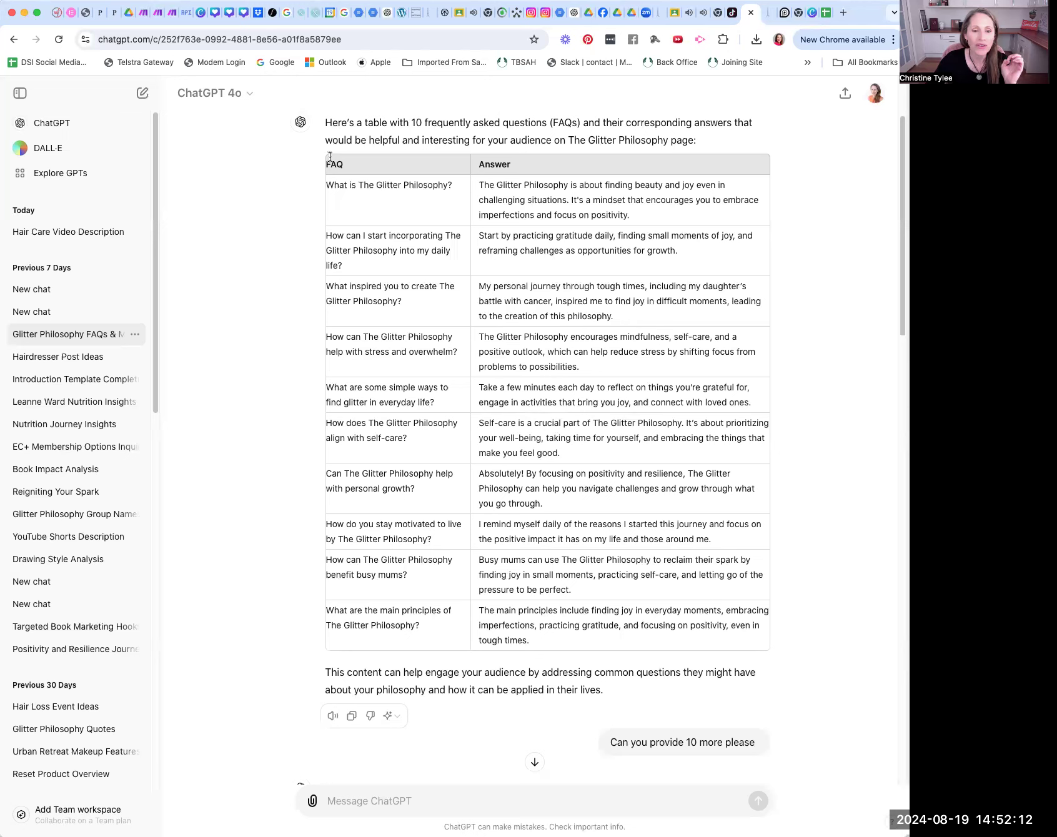
Step: Copy the first table of 10 FAQs and answers with its header row into the blank spreadsheet, starting at cell A1
drag(325, 161, 705, 641)
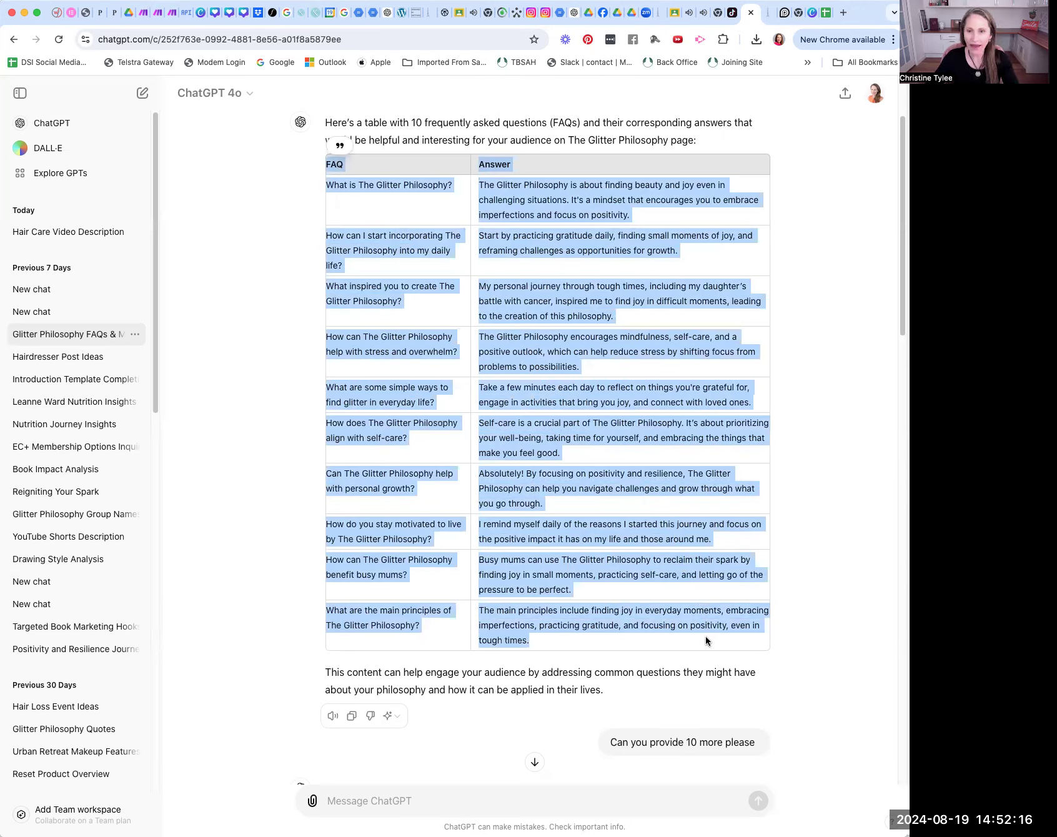
click(825, 13)
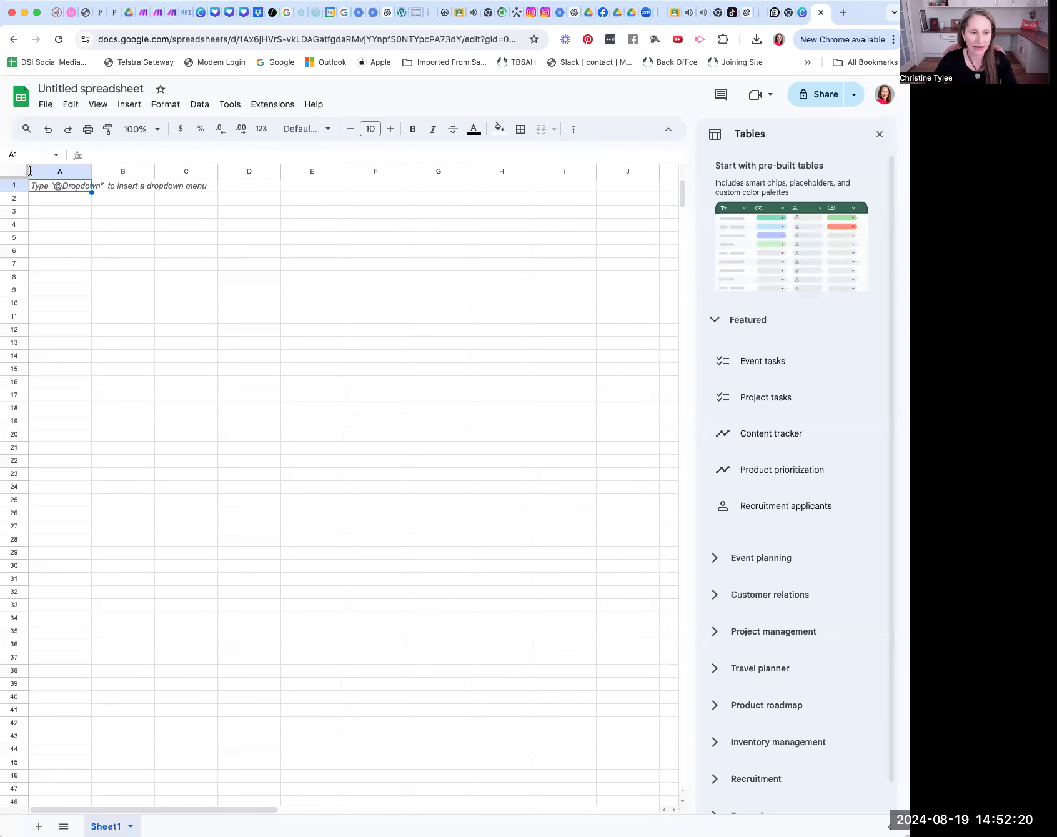
key(super+v)
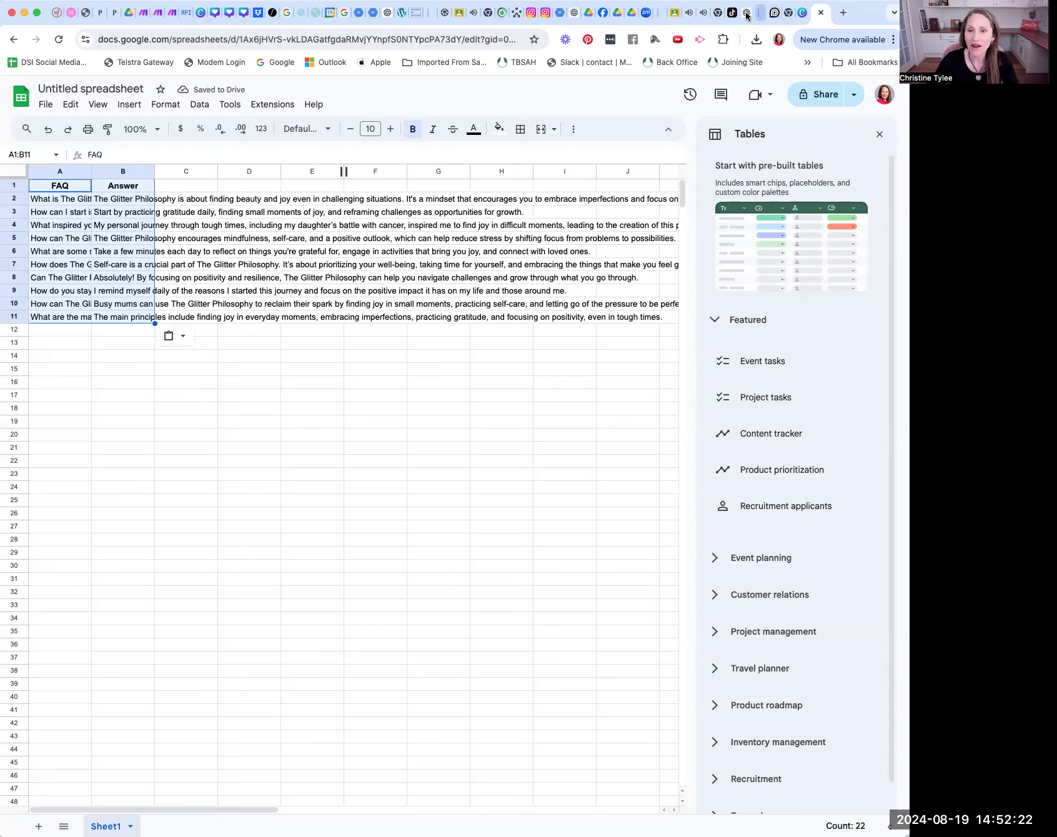
Step: Copy the 10 additional FAQs and answers from ChatGPT, without the header row, into the spreadsheet starting at cell A12
click(745, 13)
click(789, 311)
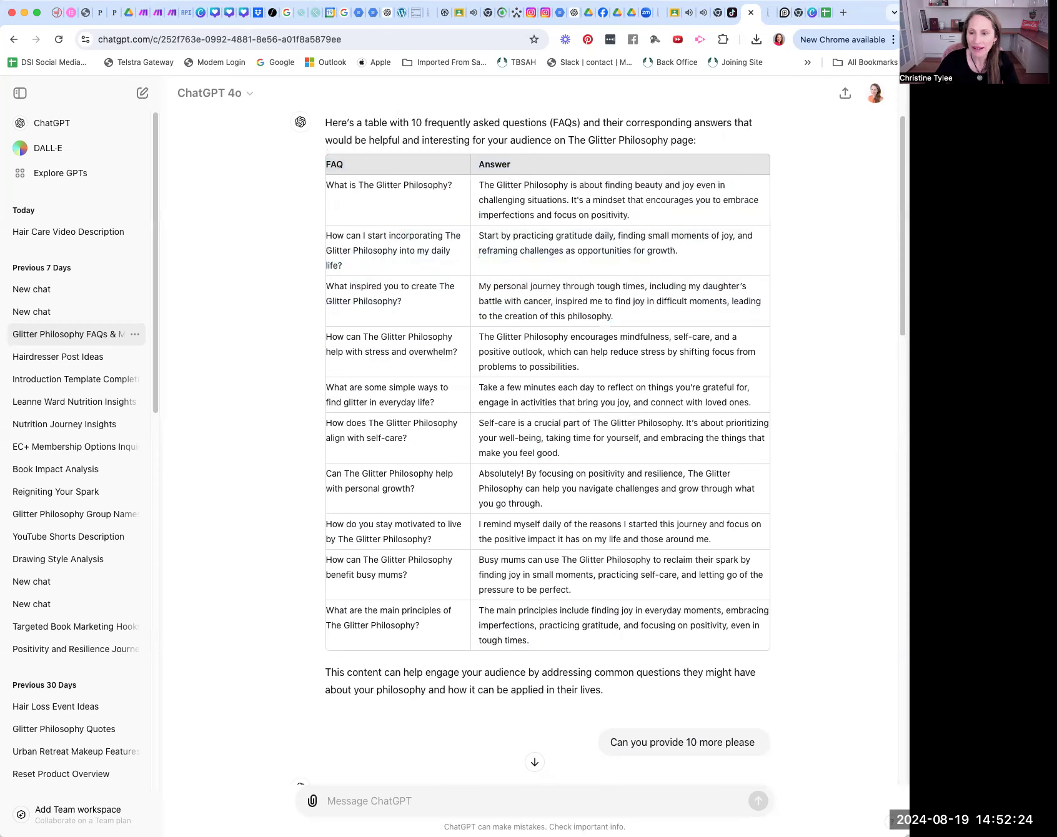
scroll(869, 306, down, 10)
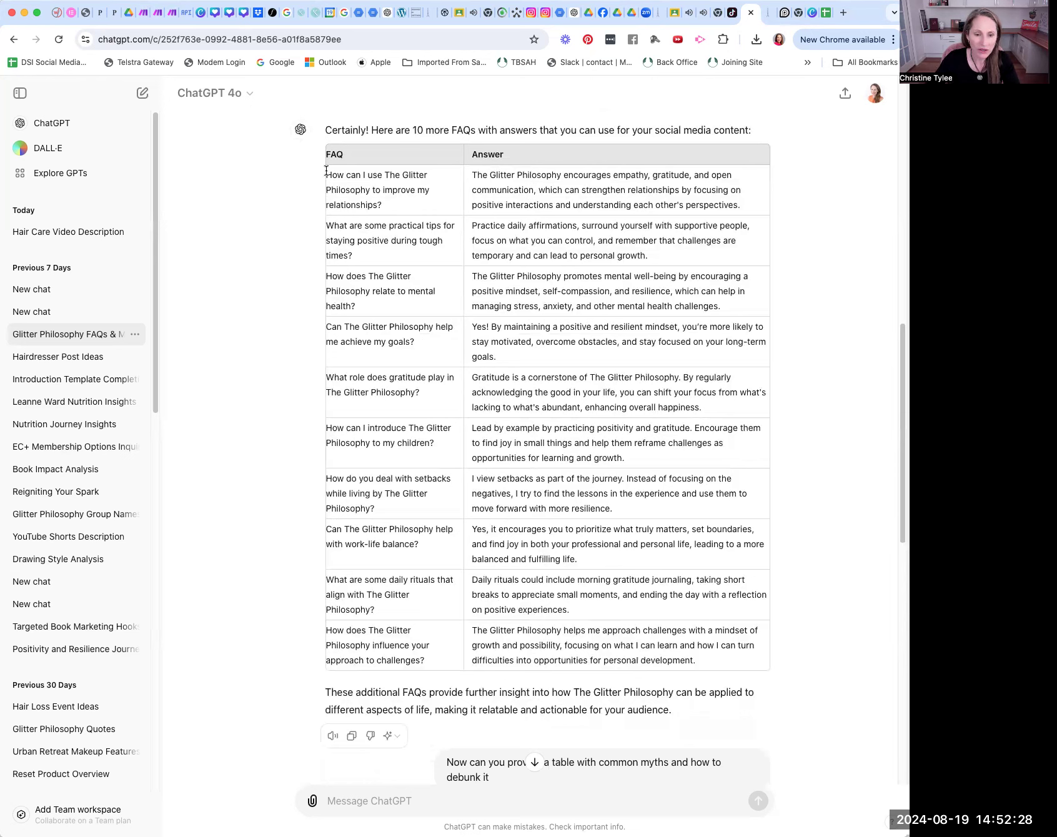
drag(329, 172, 715, 659)
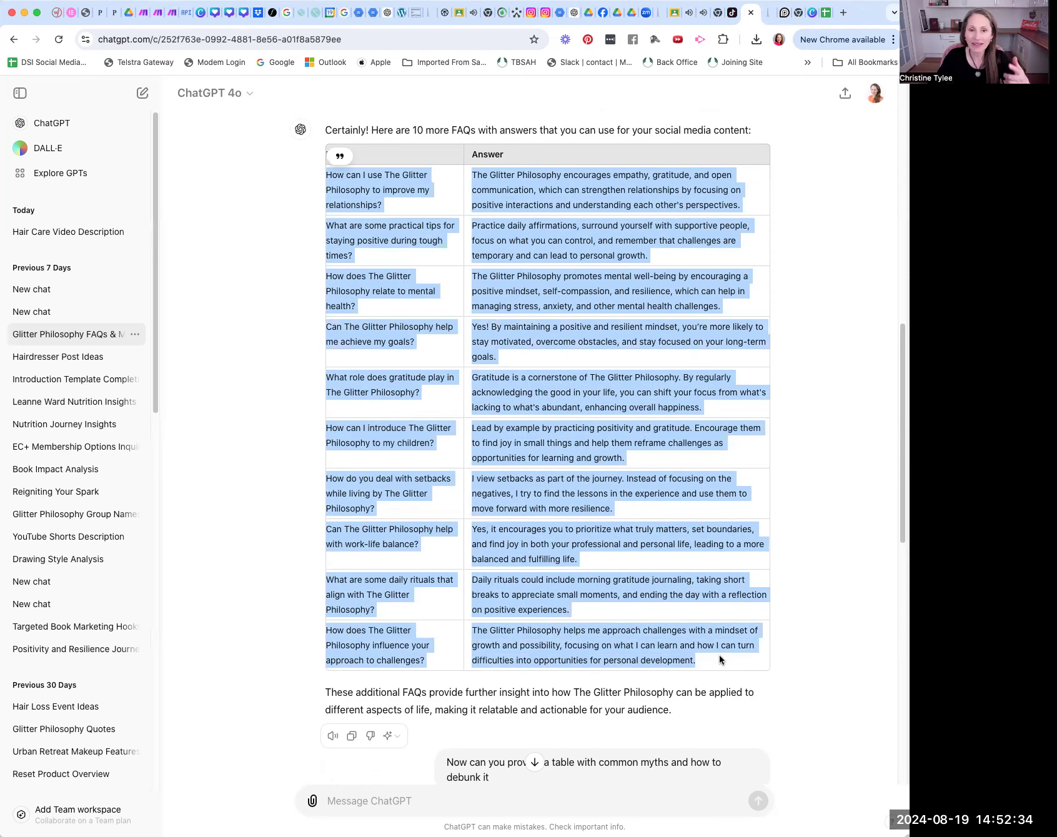
click(825, 13)
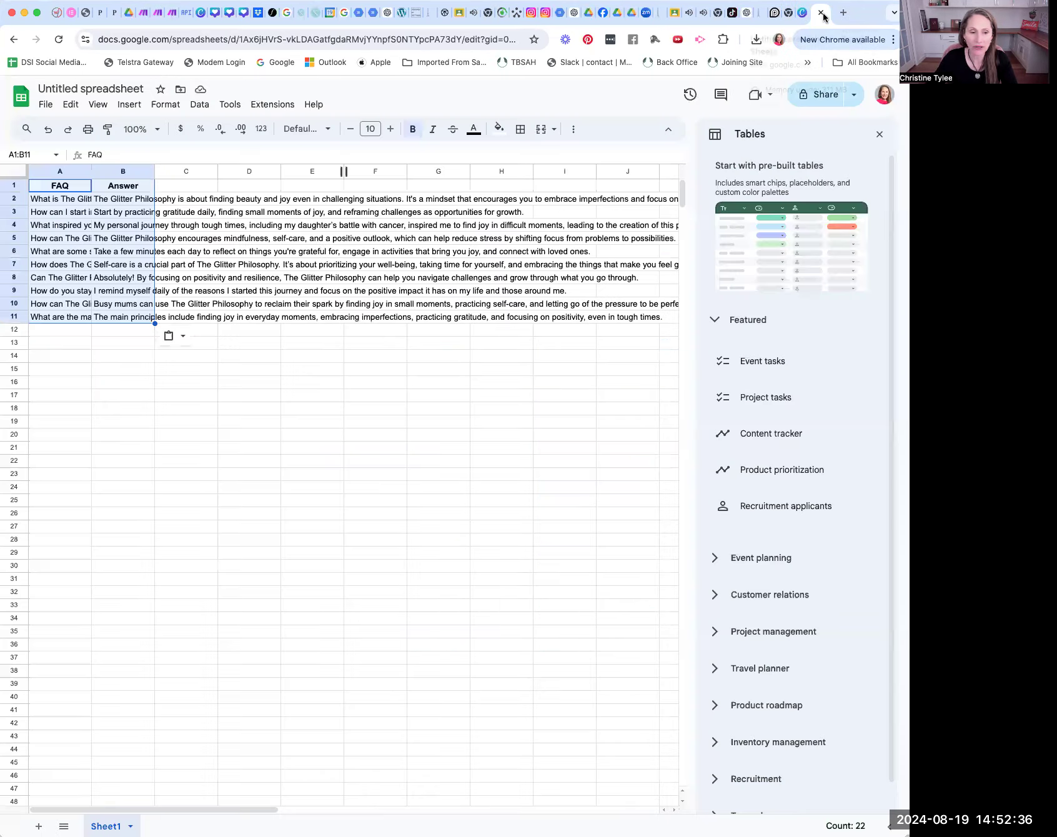
click(34, 331)
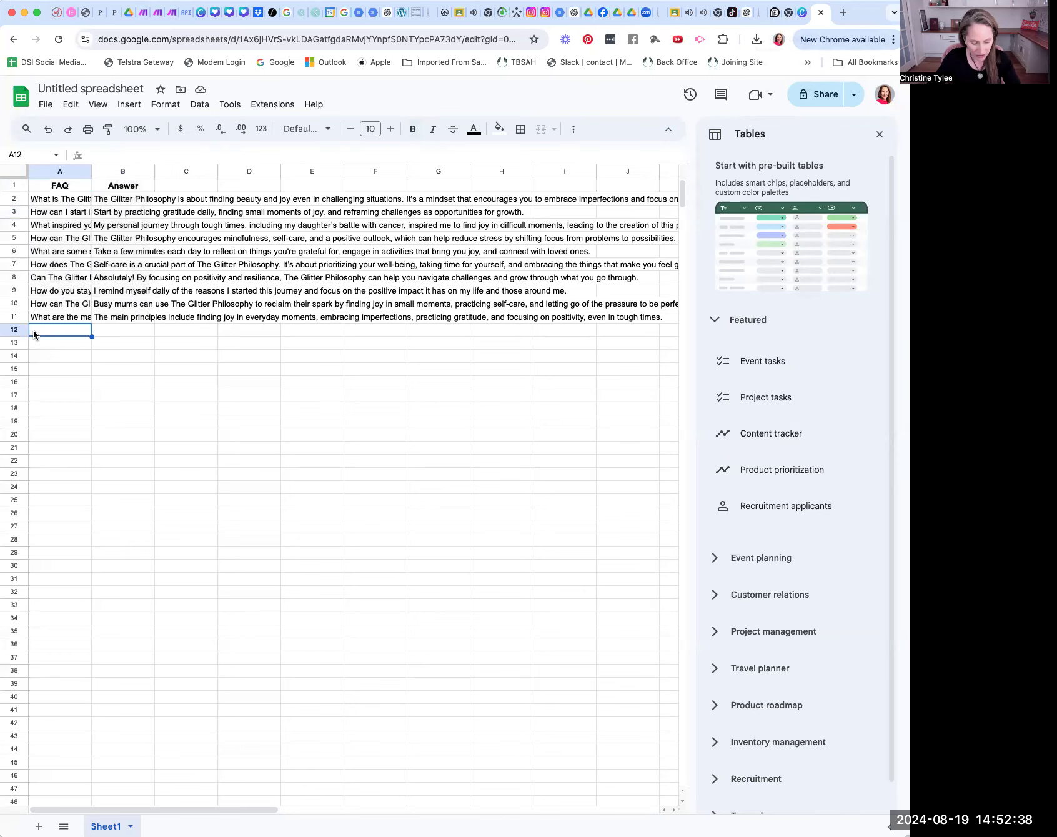
key(super+v)
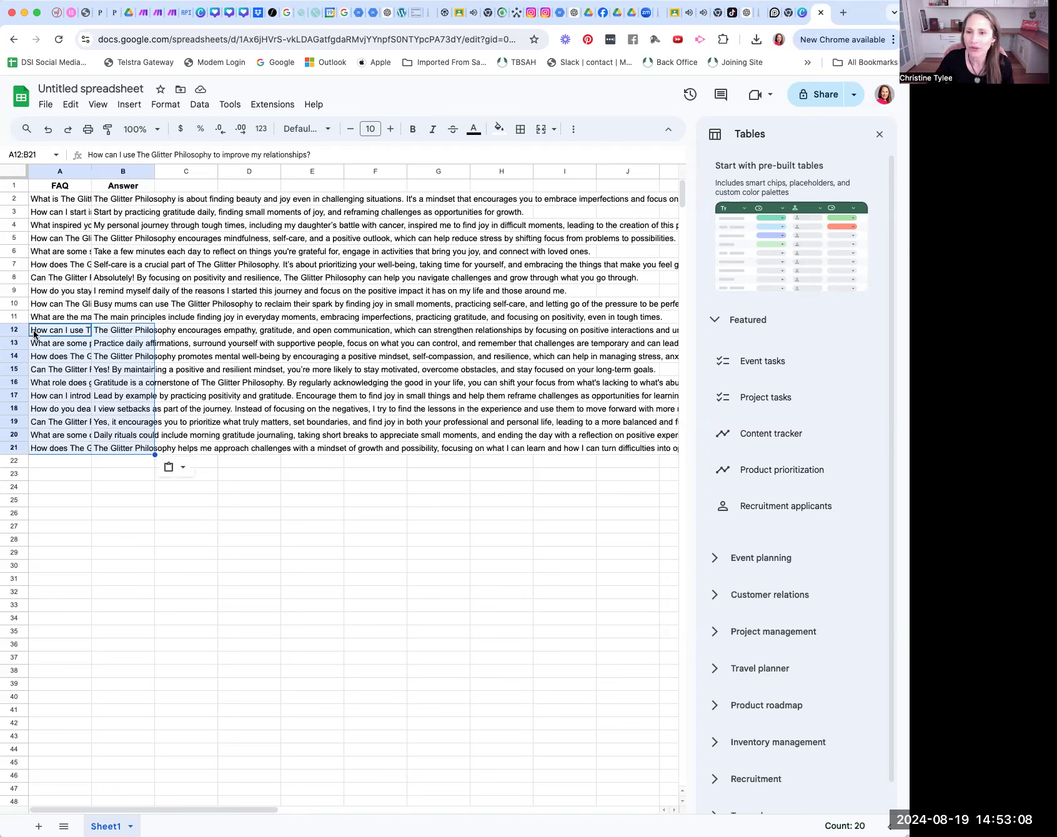
Step: Switch to Canva, create a blank Mobile Video design and bring up the uploaded videos
click(802, 14)
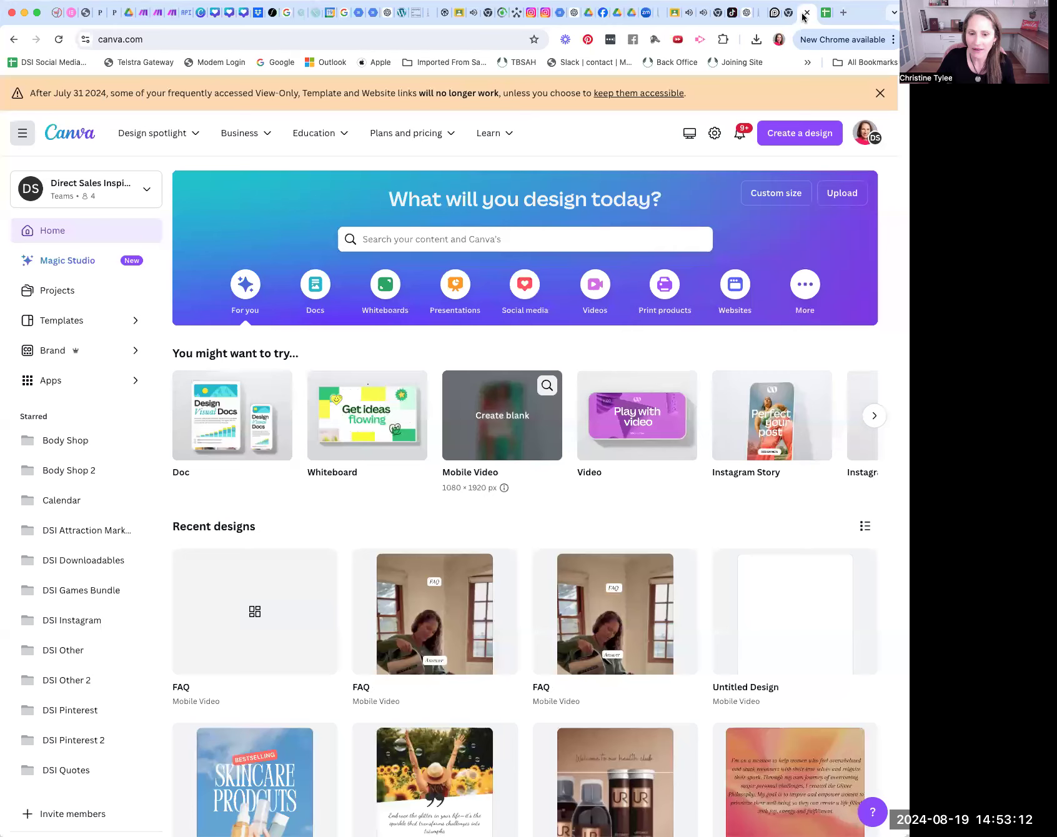
click(496, 424)
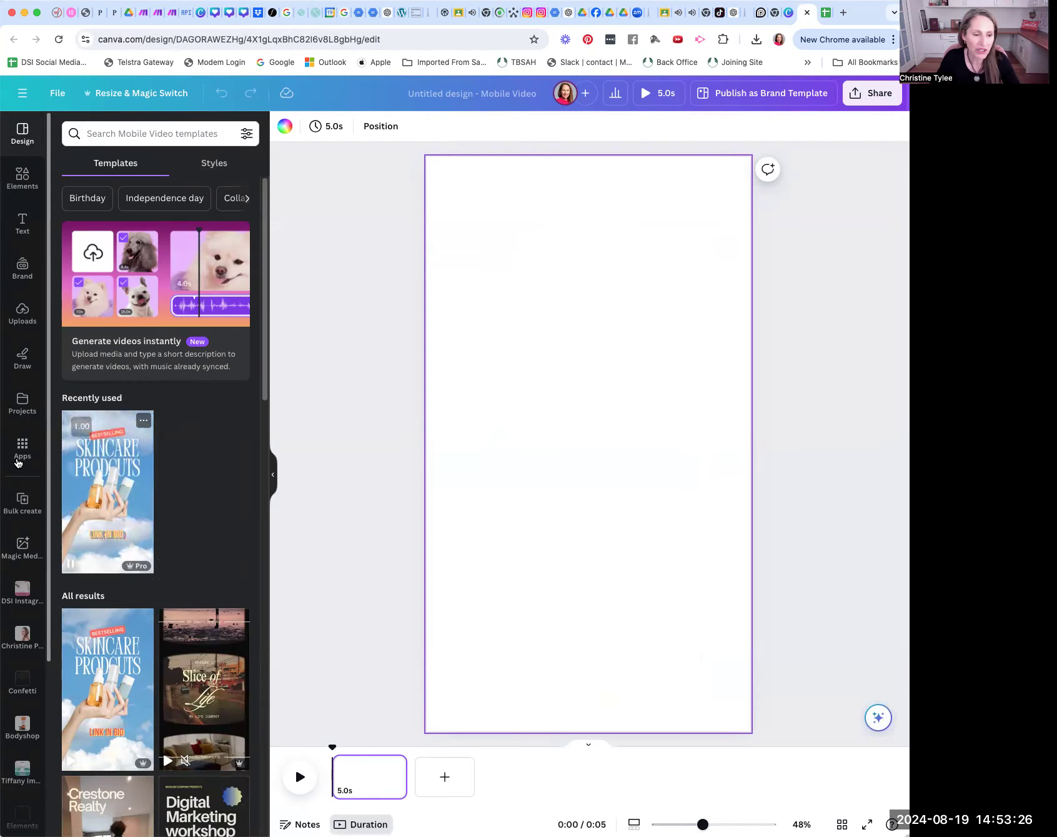
click(22, 312)
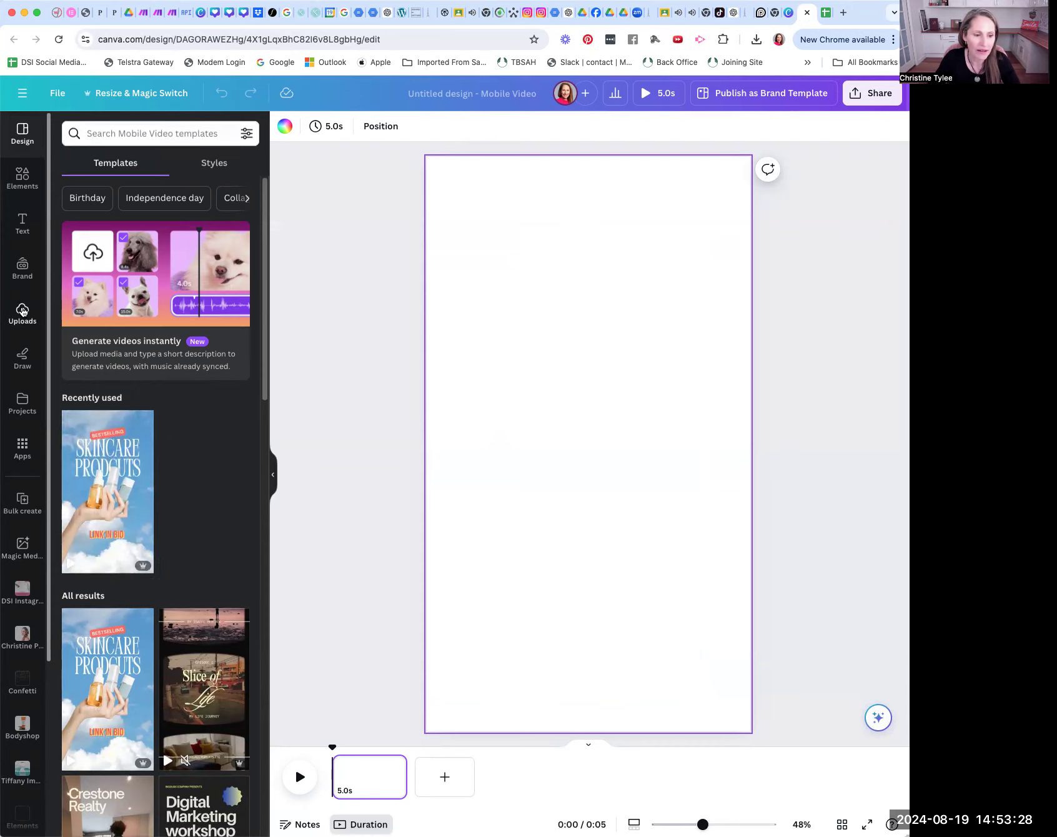
click(165, 225)
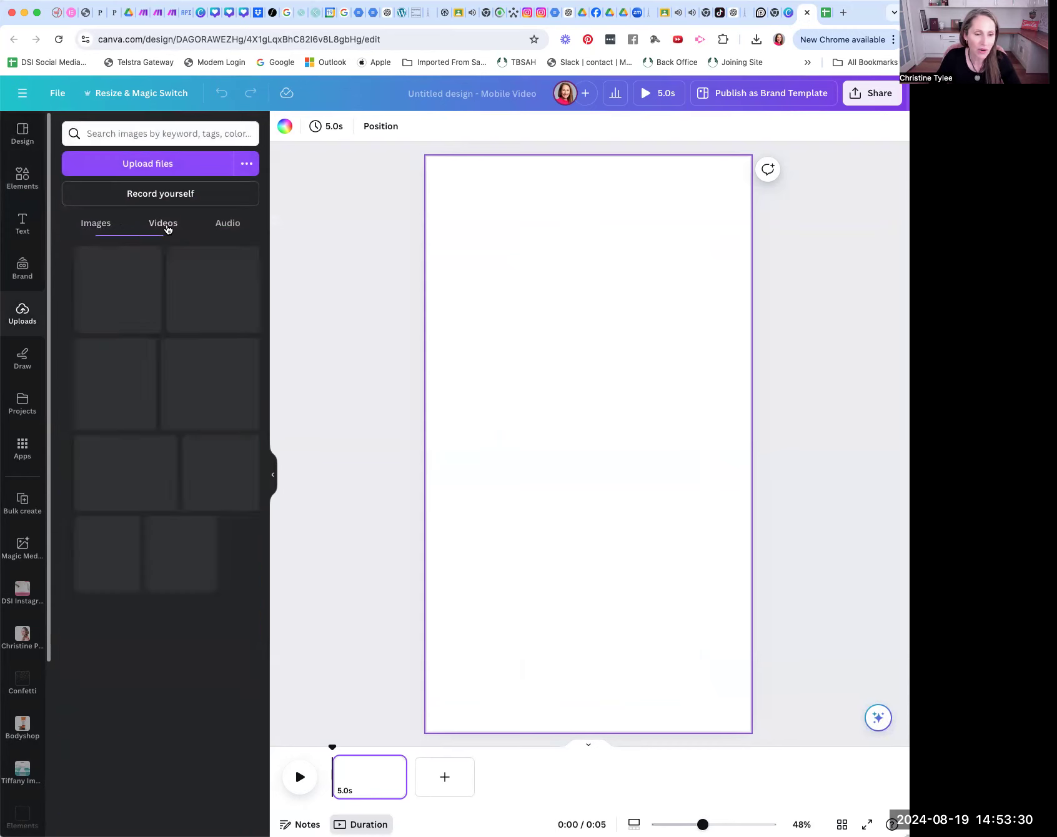
scroll(179, 501, down, 5)
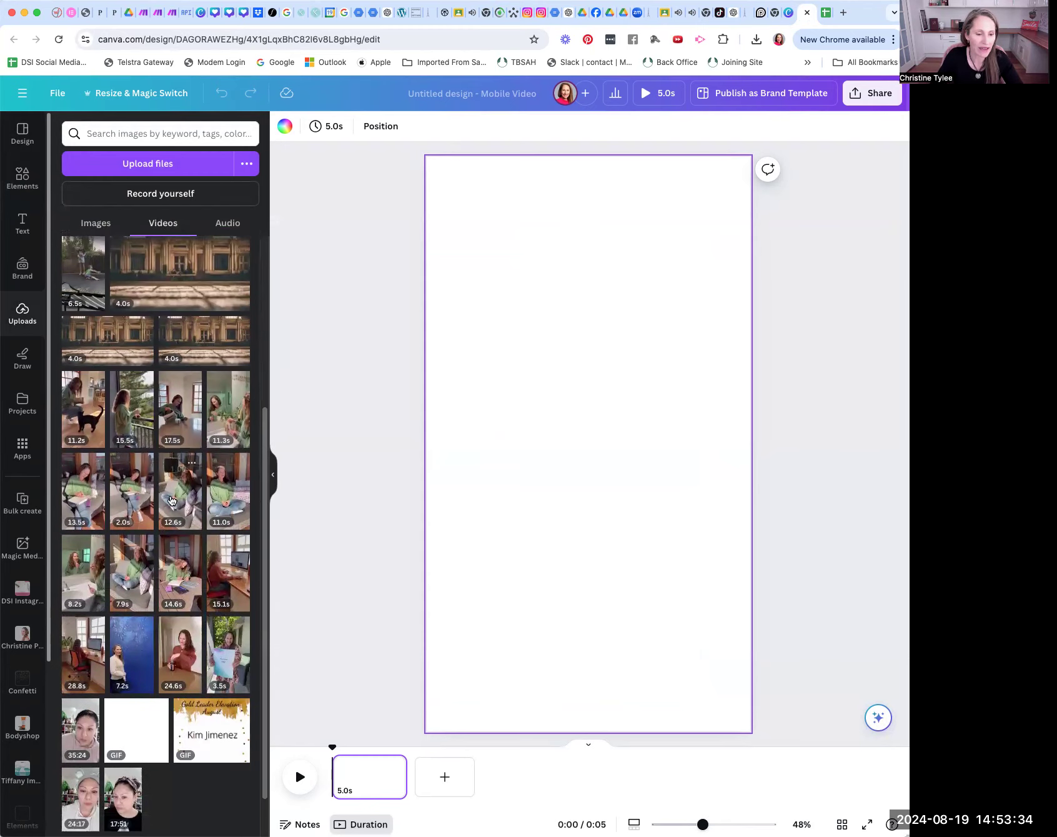
Step: Try the reading, computer desk, bathroom mirror, cat and blue wall clips on the page, deleting each one after viewing it
click(136, 494)
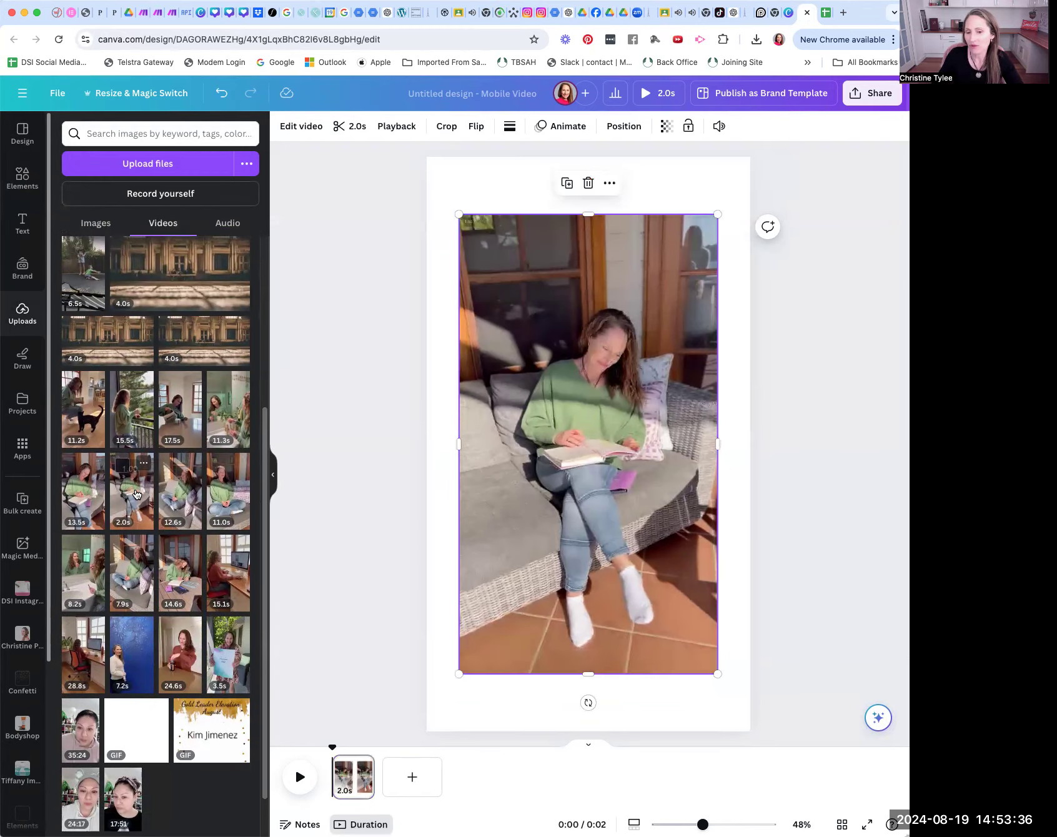
click(587, 184)
click(221, 574)
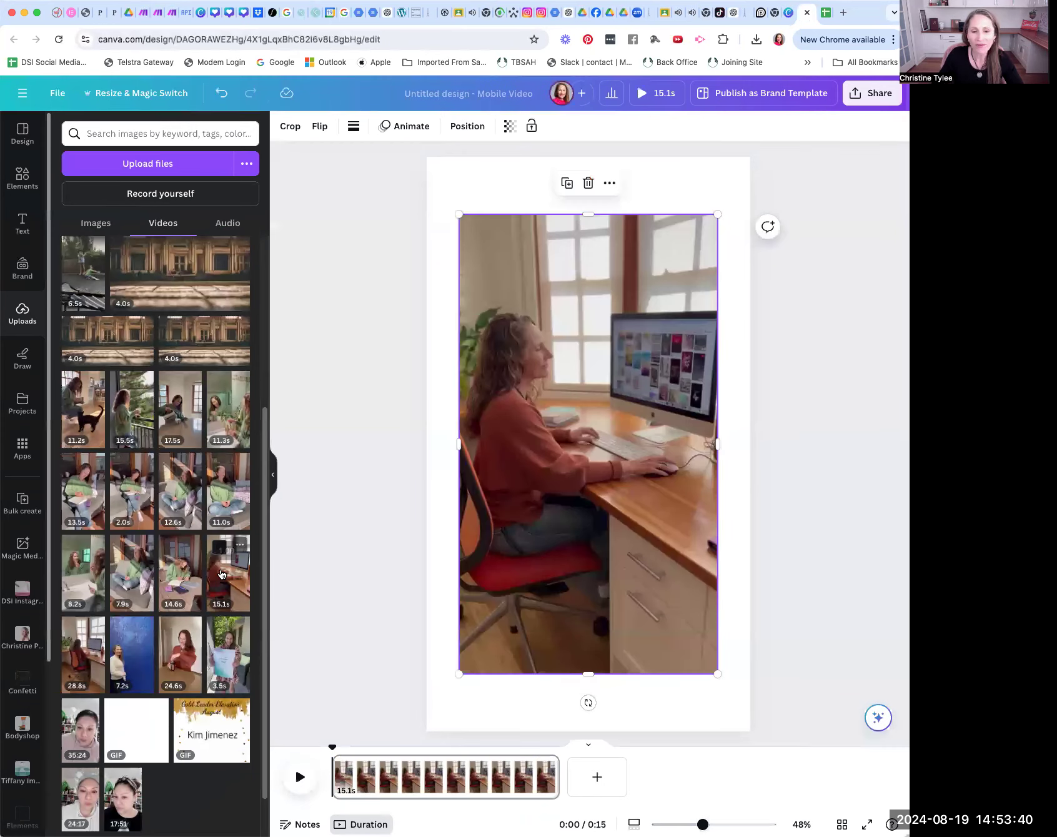
click(587, 187)
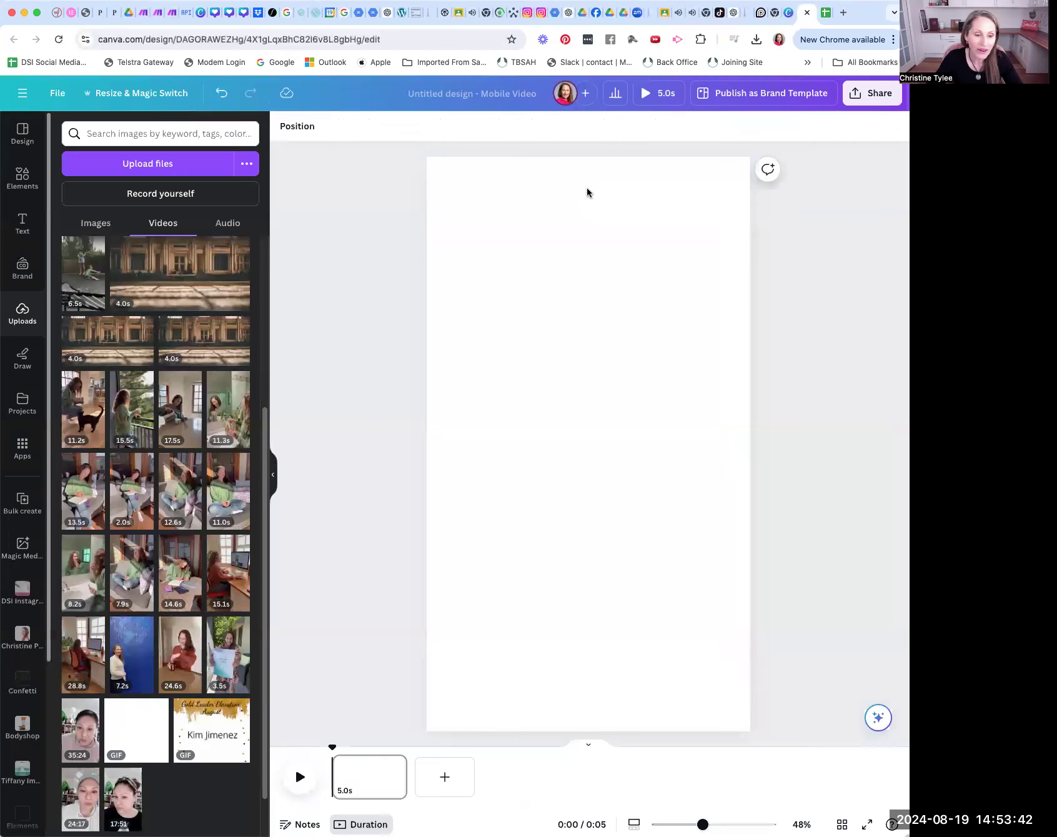
click(229, 423)
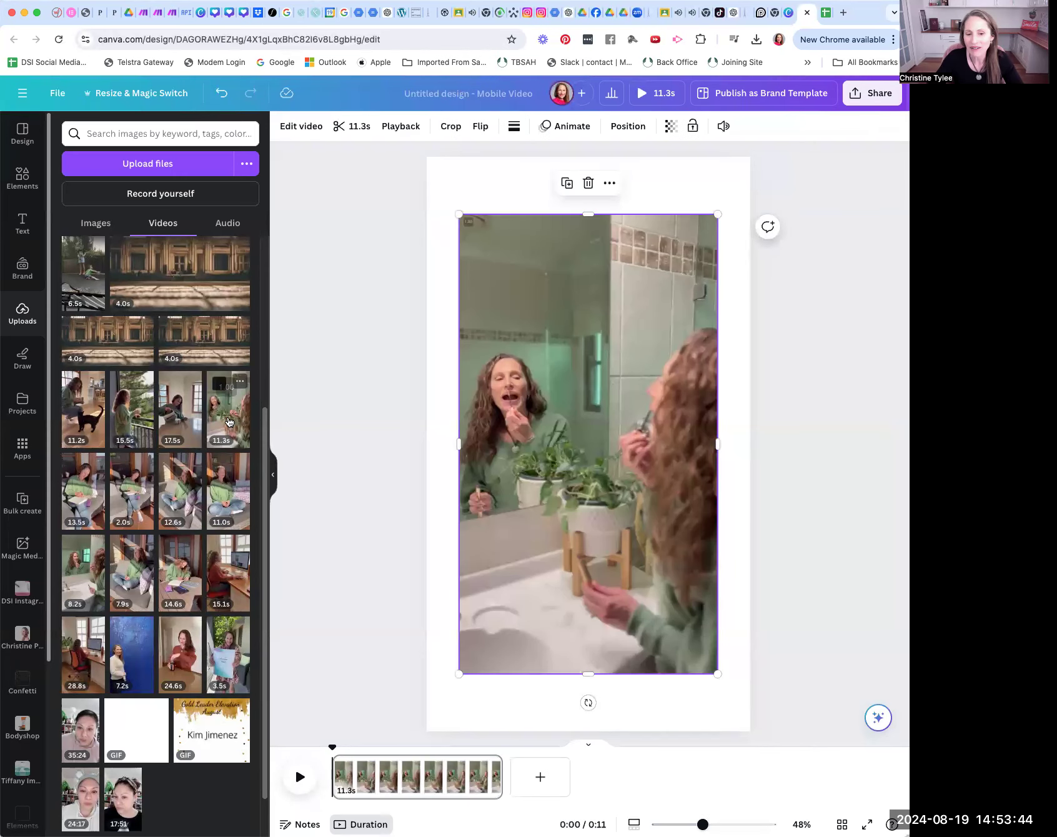
click(585, 188)
click(81, 404)
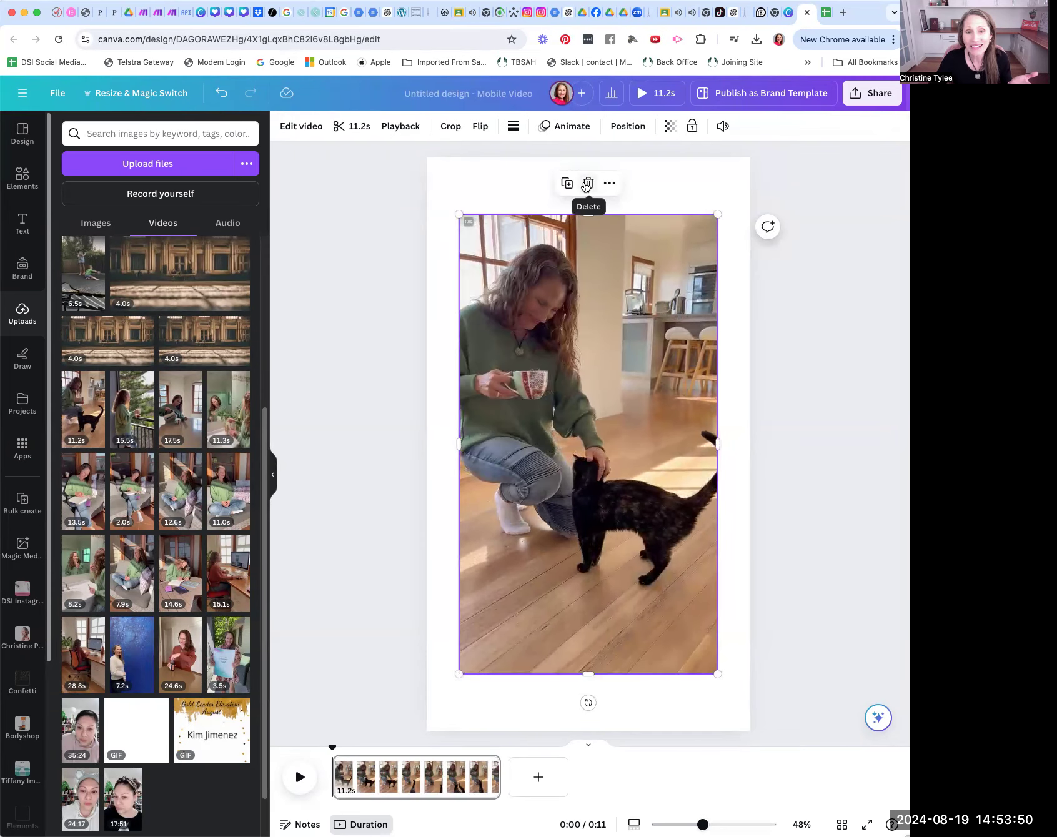
click(585, 186)
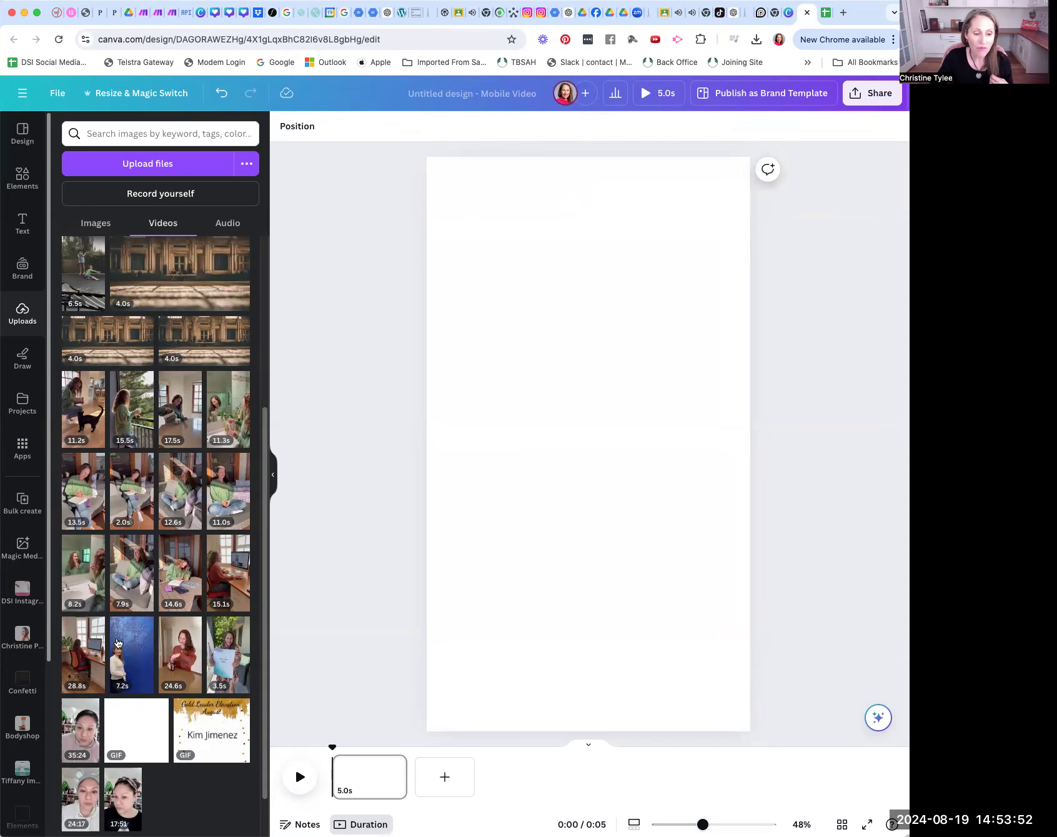
click(129, 647)
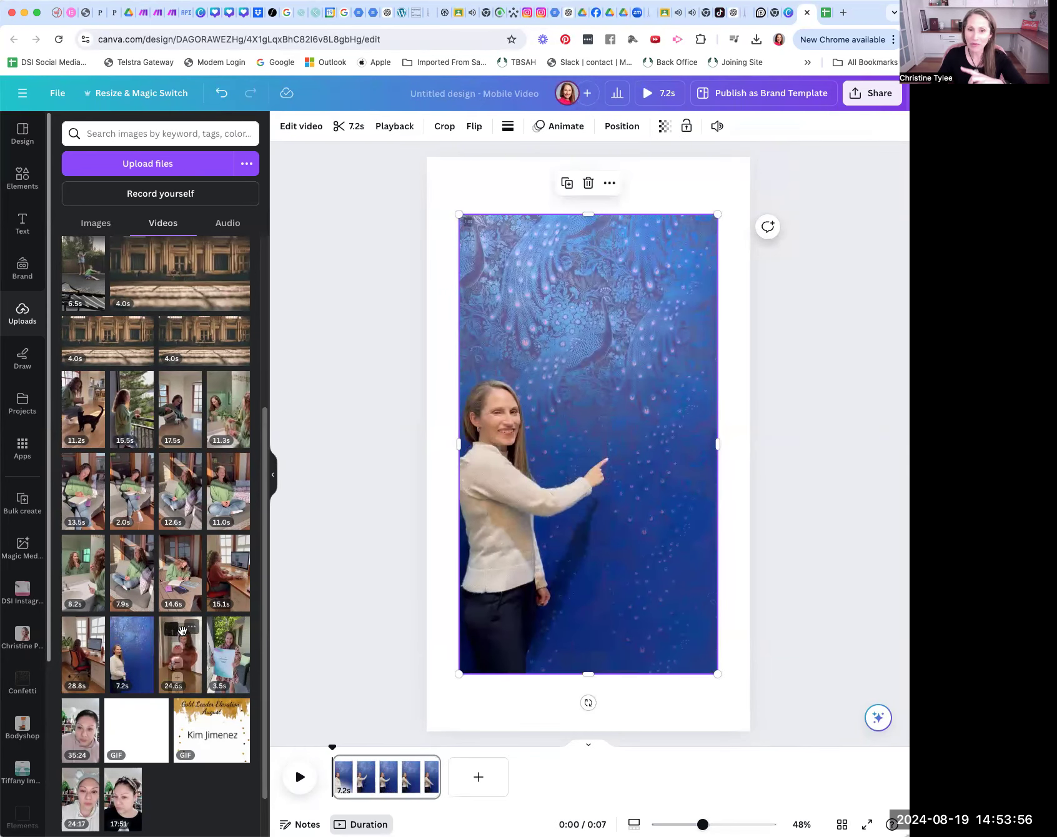
click(587, 183)
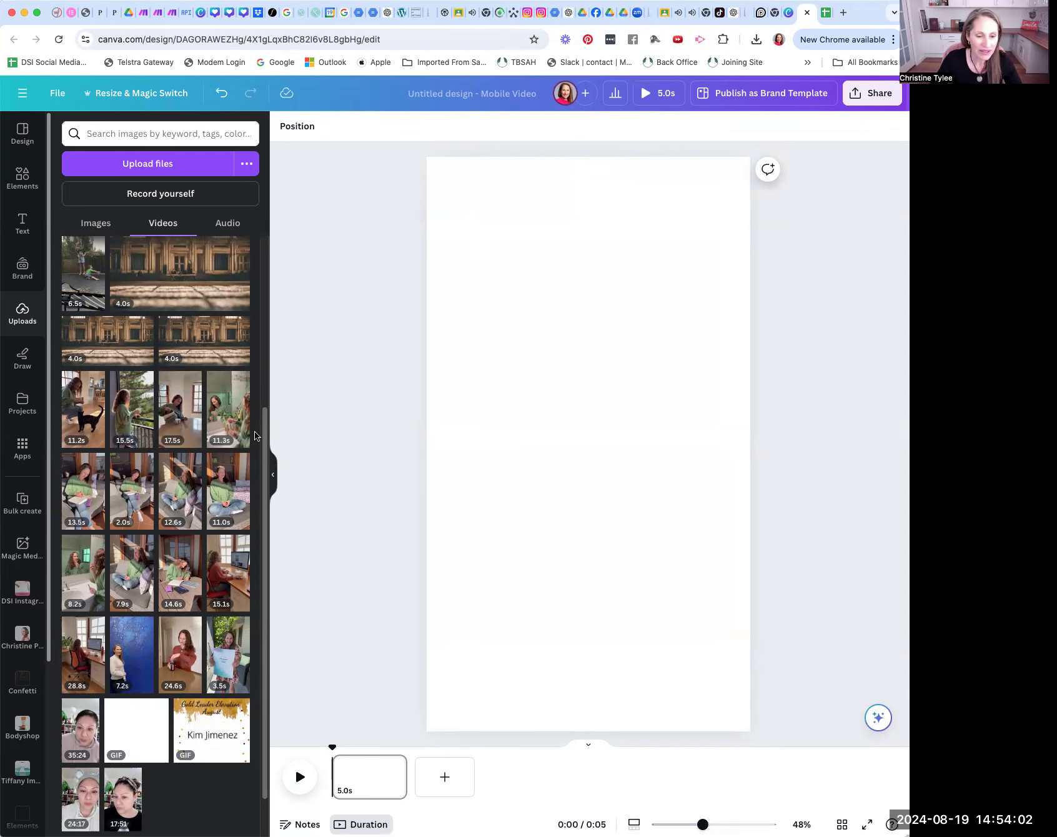
Step: Try the lakeside boardwalk clip and the black swans clip on the page, deleting each one after viewing it
drag(264, 432, 291, 212)
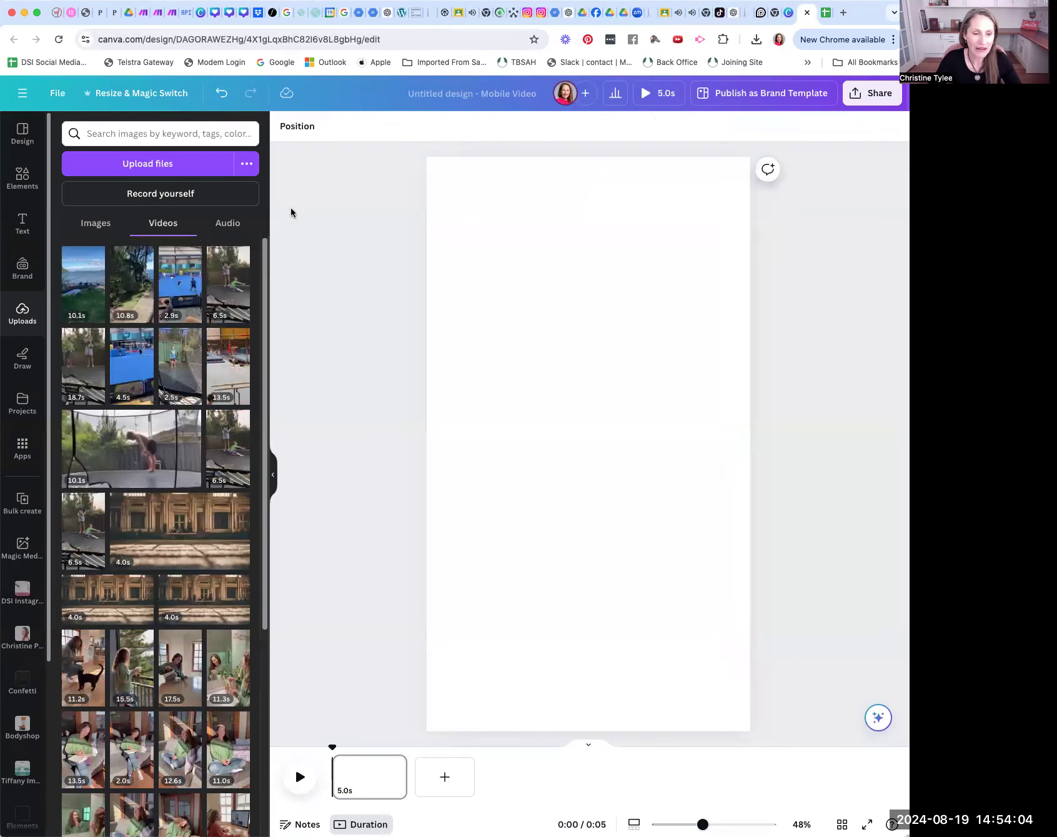
click(132, 290)
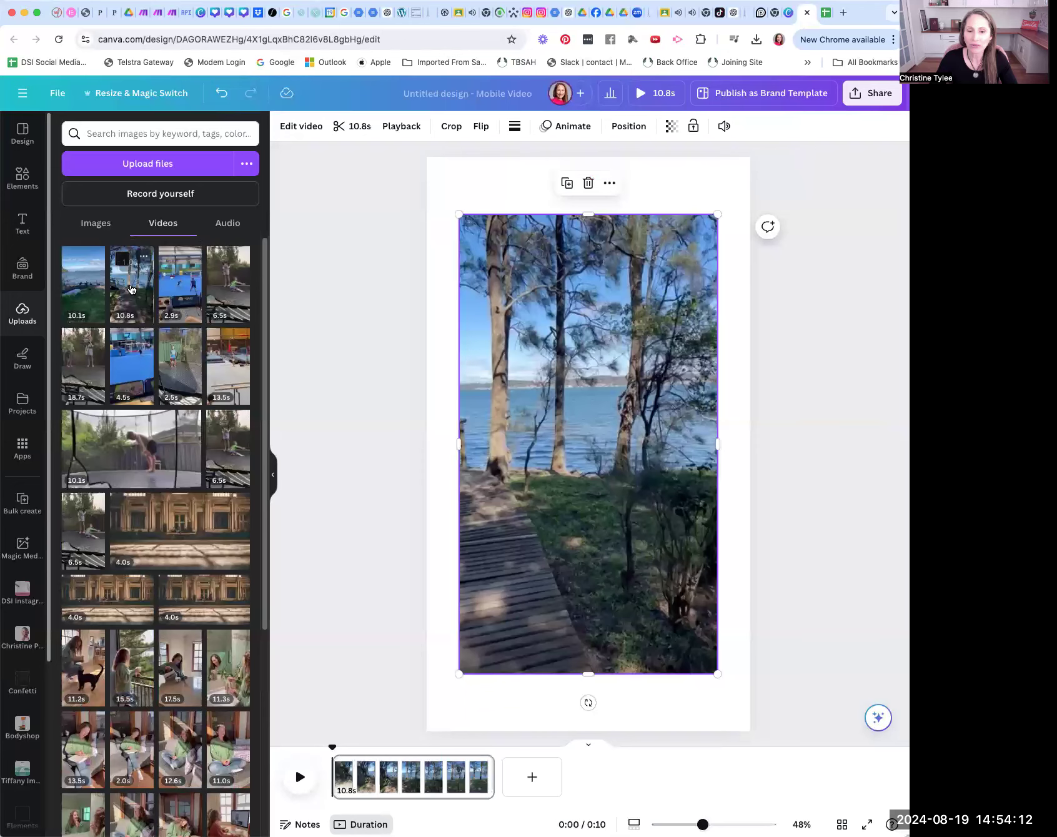
click(587, 183)
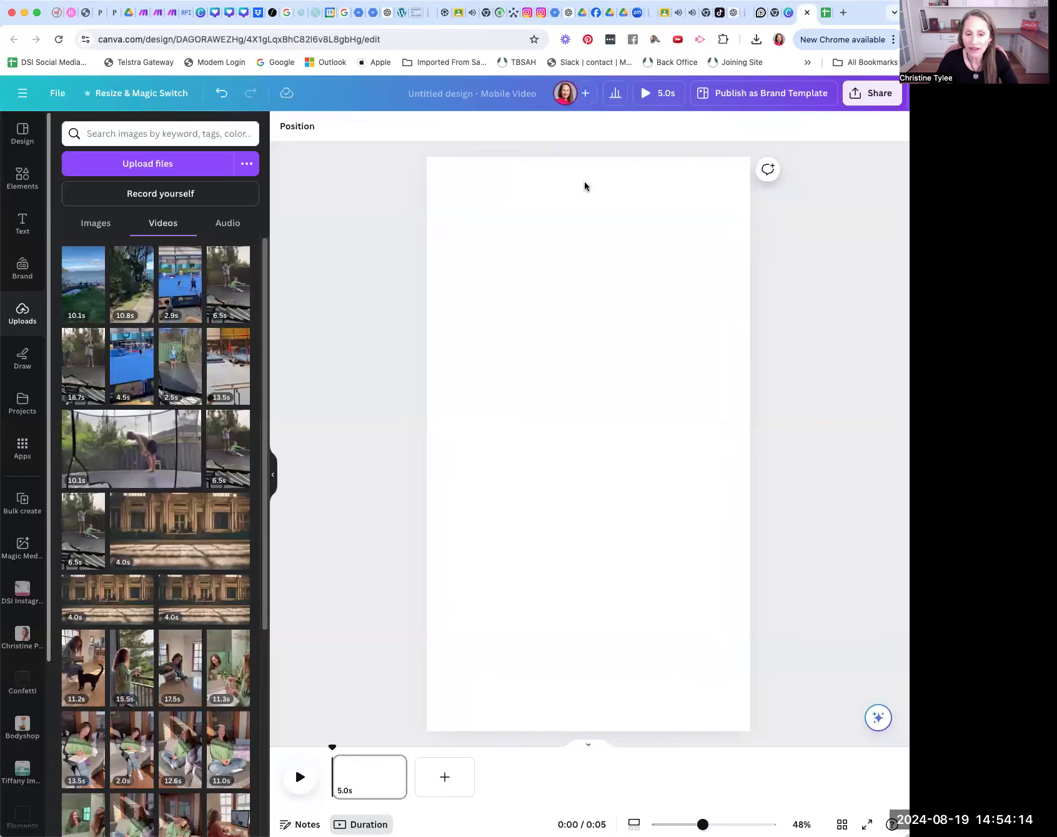
click(89, 280)
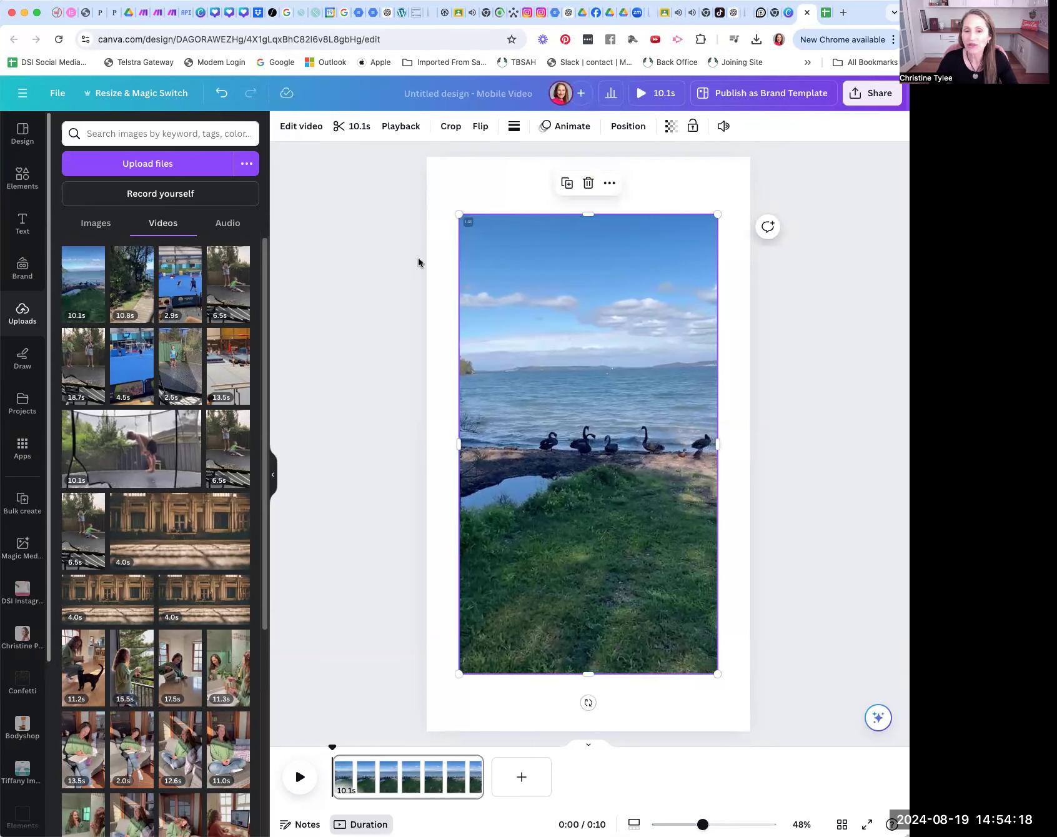
click(587, 185)
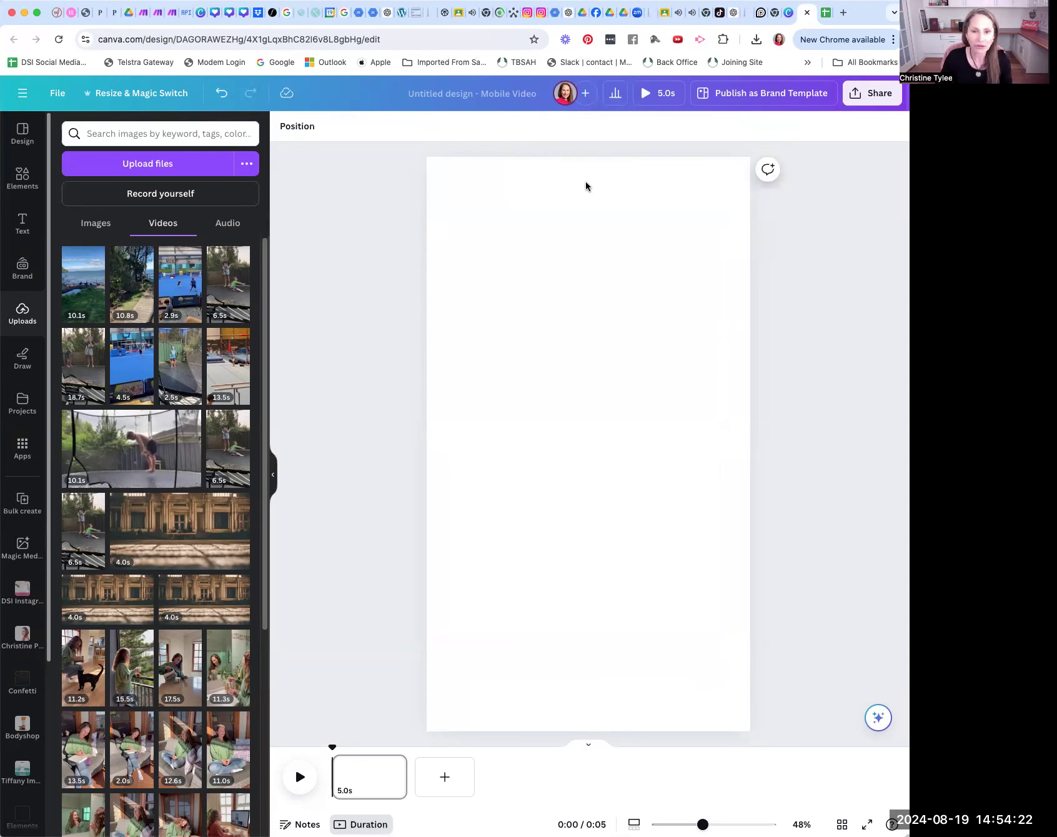
Step: Add the uploaded 17.5 s tea-making clip and enlarge it to cover the whole page
scroll(266, 304, down, 1)
scroll(266, 304, down, 5)
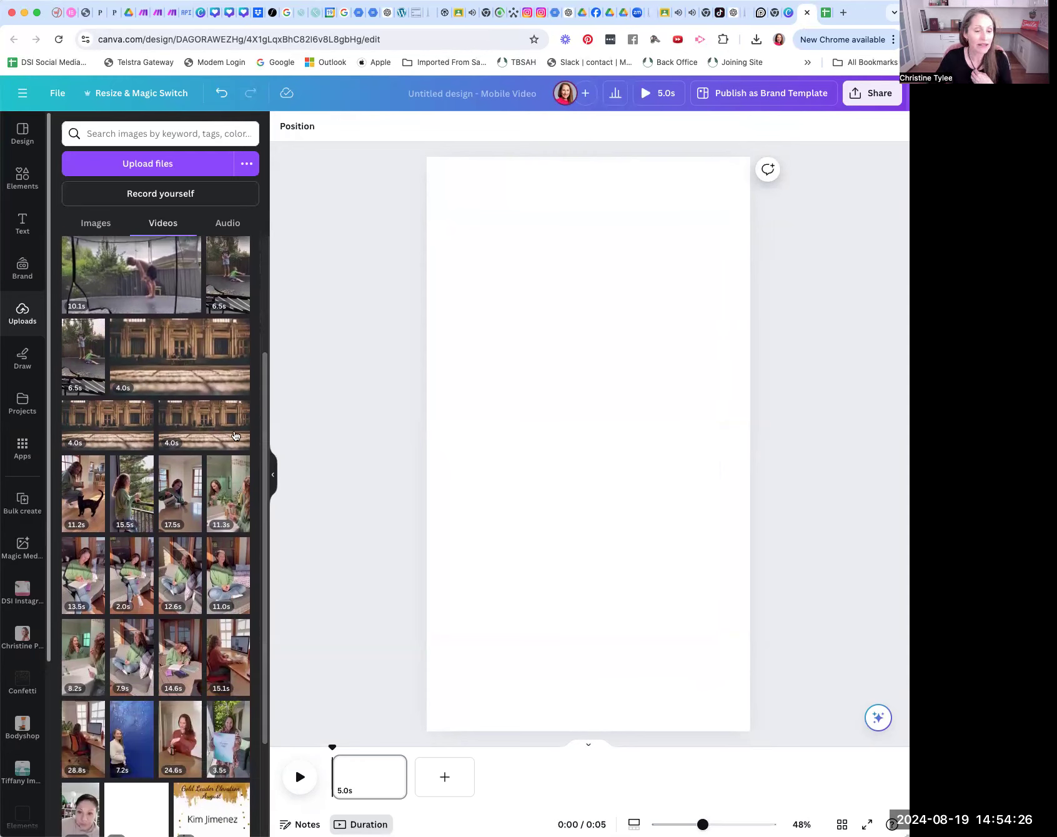
click(179, 501)
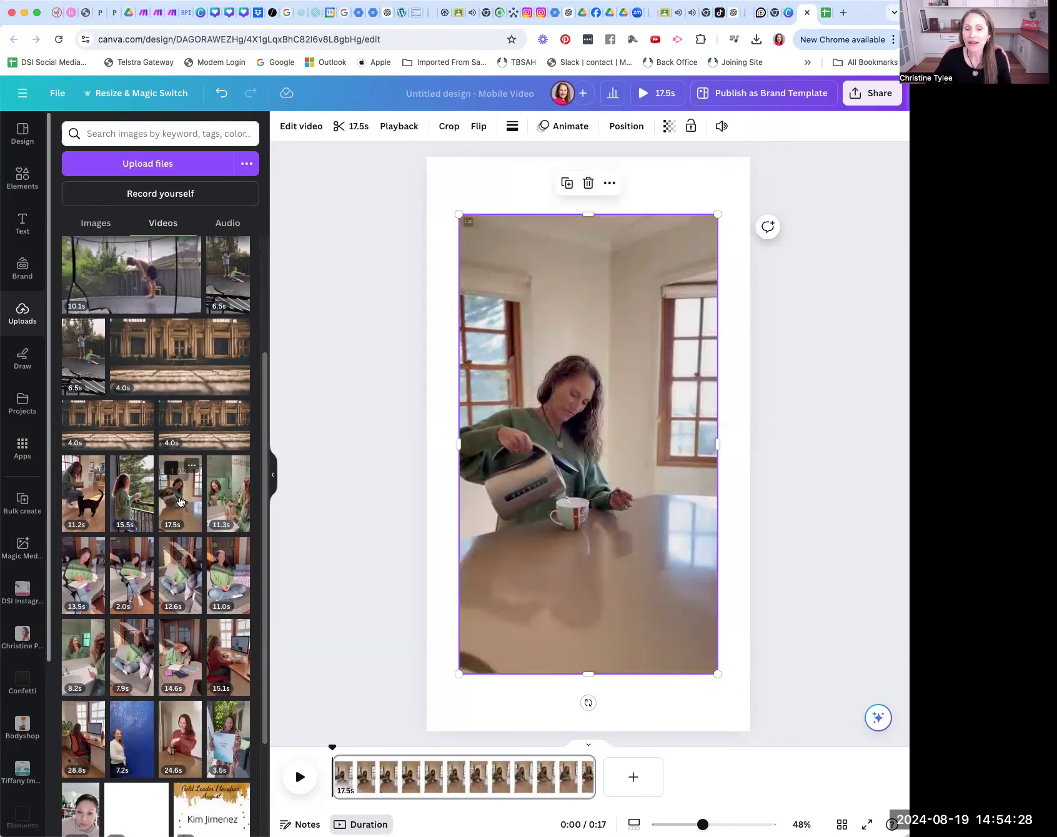
drag(457, 213, 426, 153)
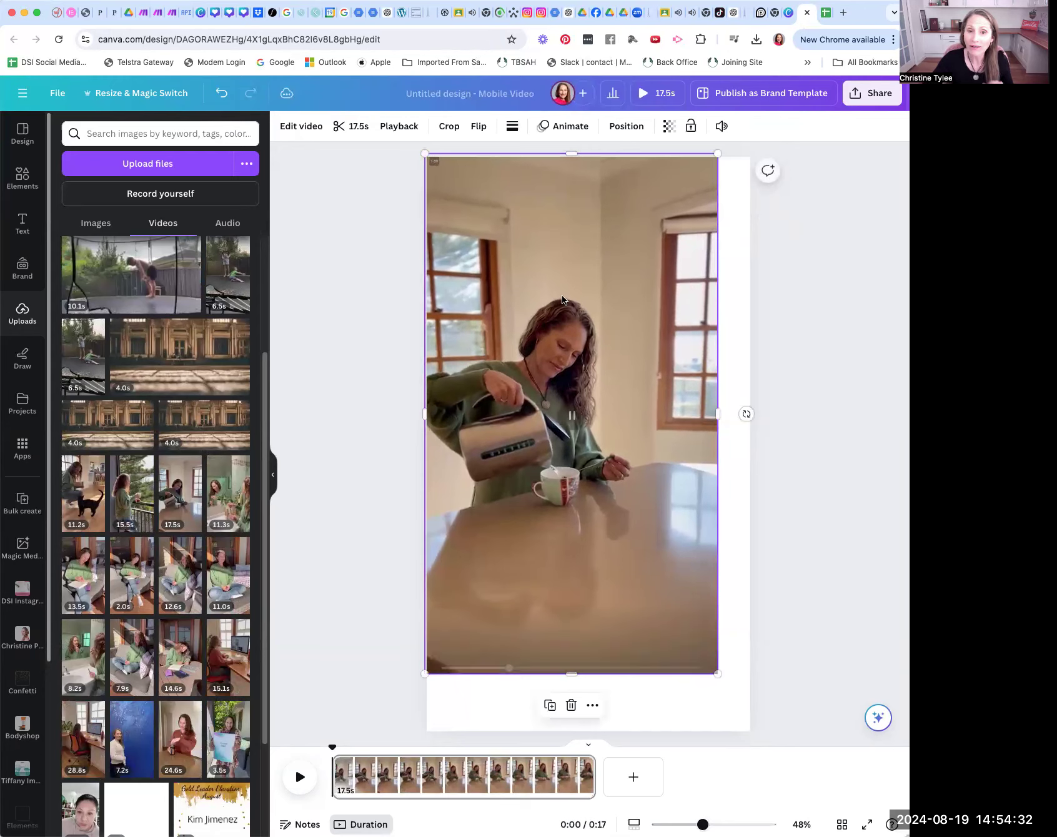
drag(718, 674, 742, 746)
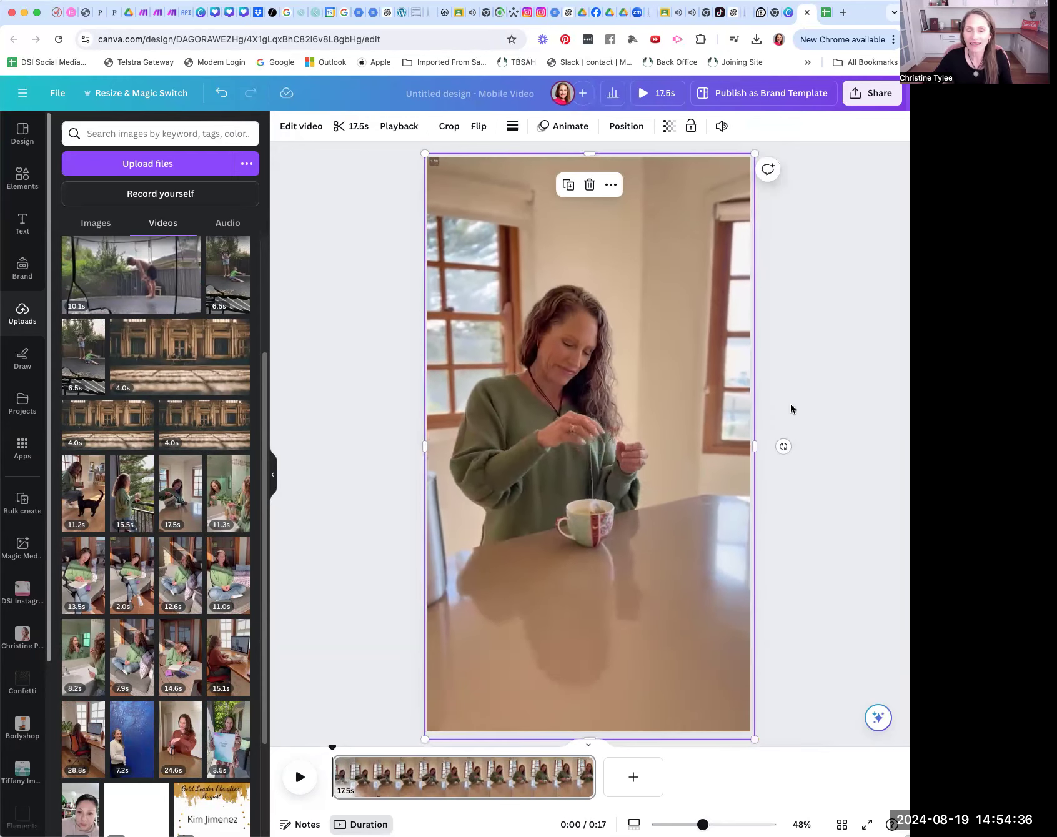
Step: Mute the tea-making clip by setting its volume to 0
click(722, 126)
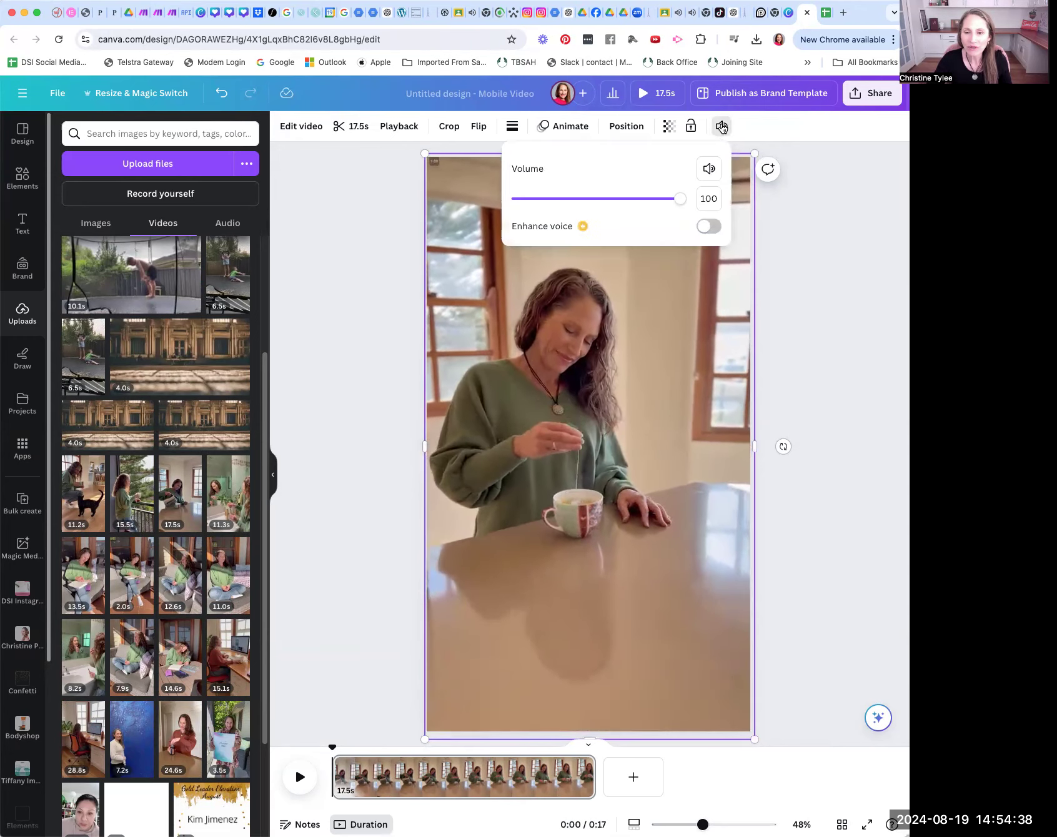
drag(680, 199, 481, 202)
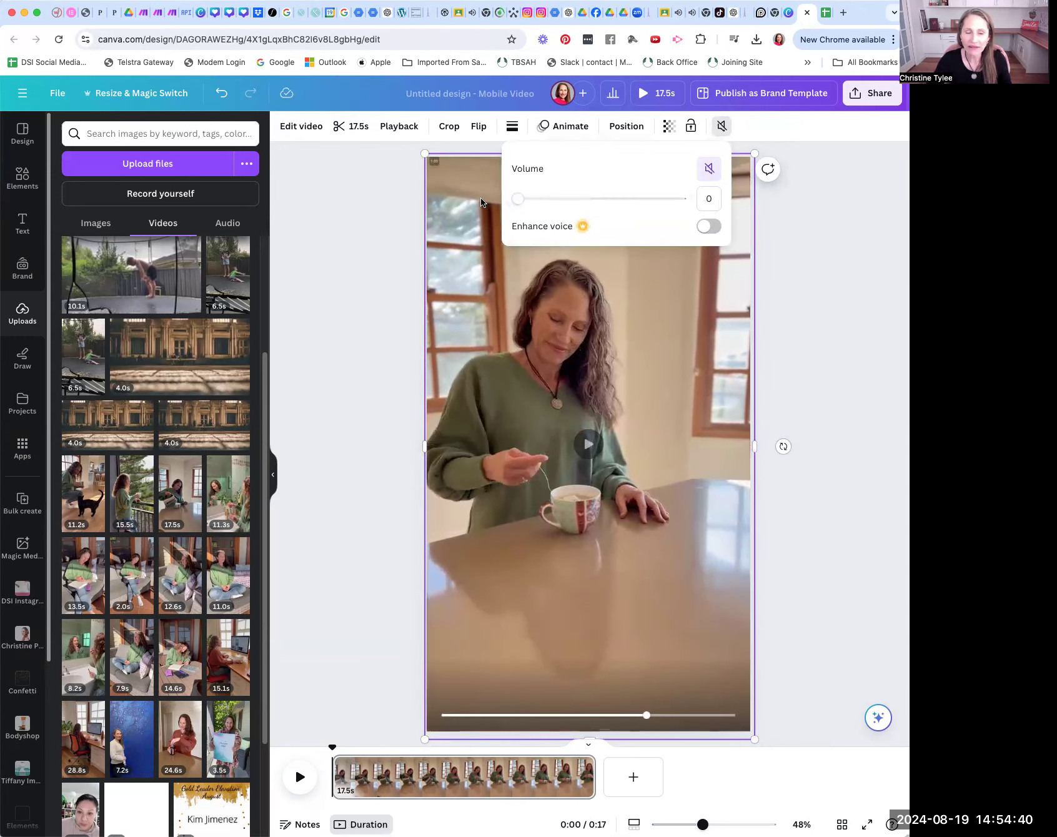
click(376, 247)
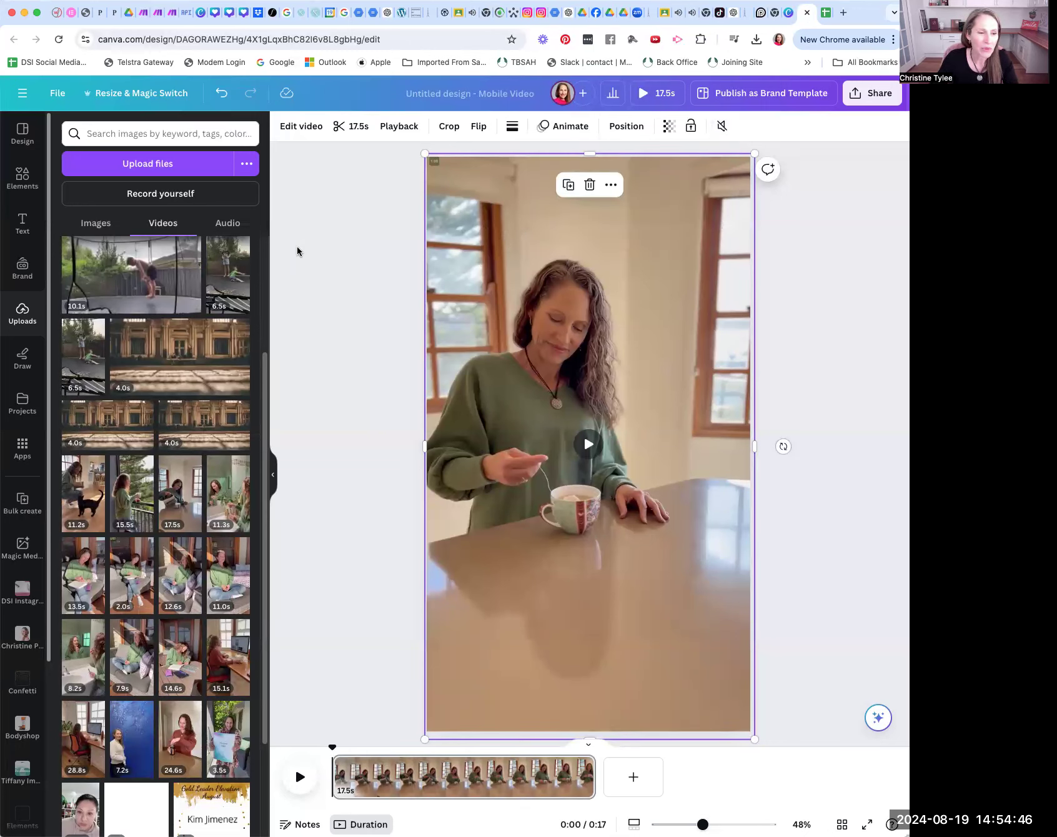
Step: Add a heading text to the page and replace its placeholder with "FAQ"
click(21, 226)
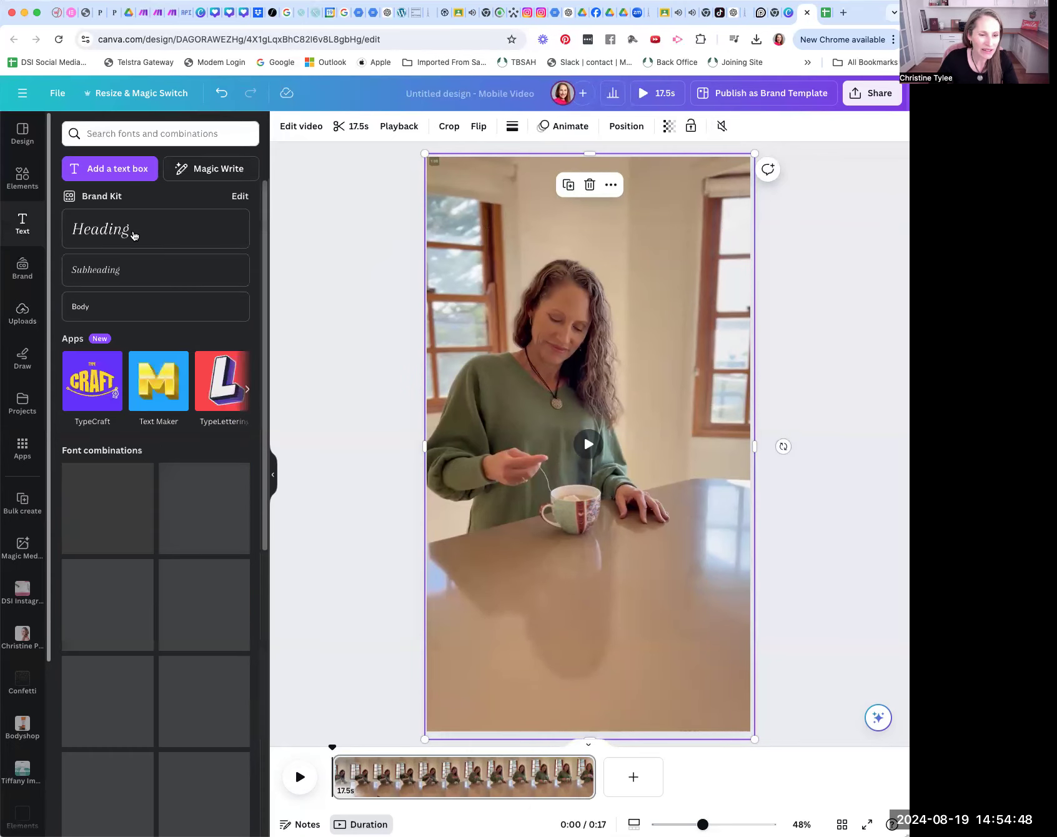
click(136, 236)
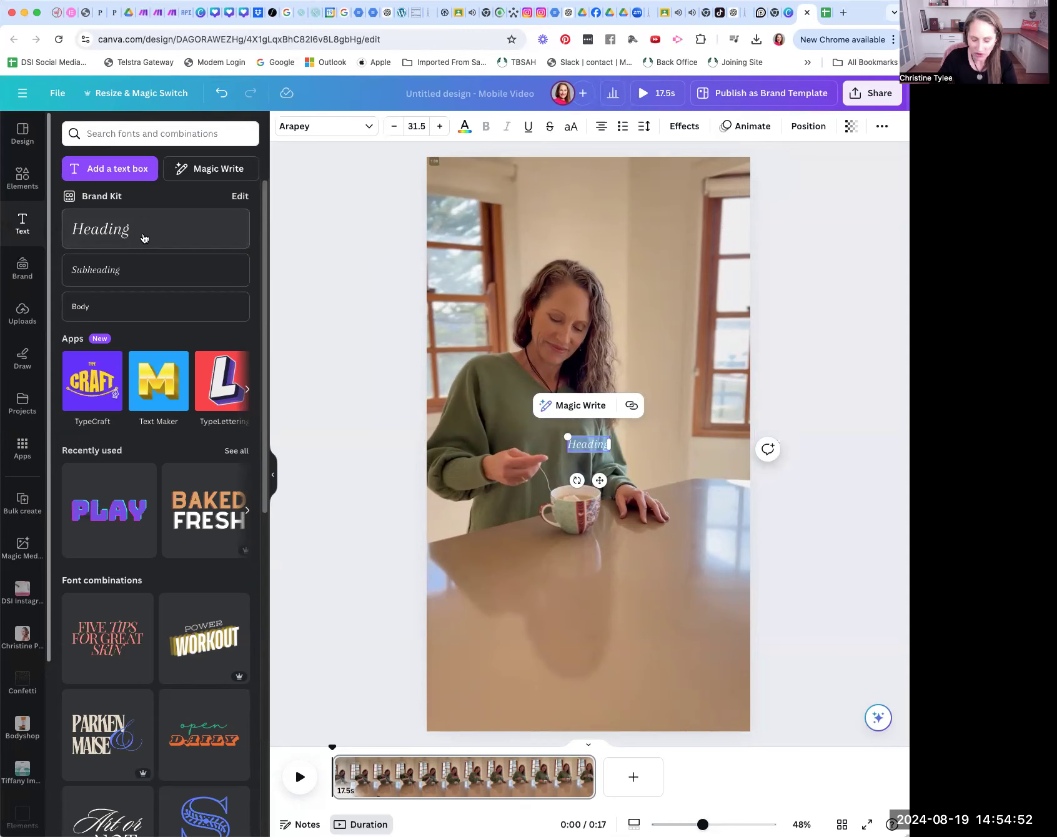
key(BackSpace)
text(FAC)
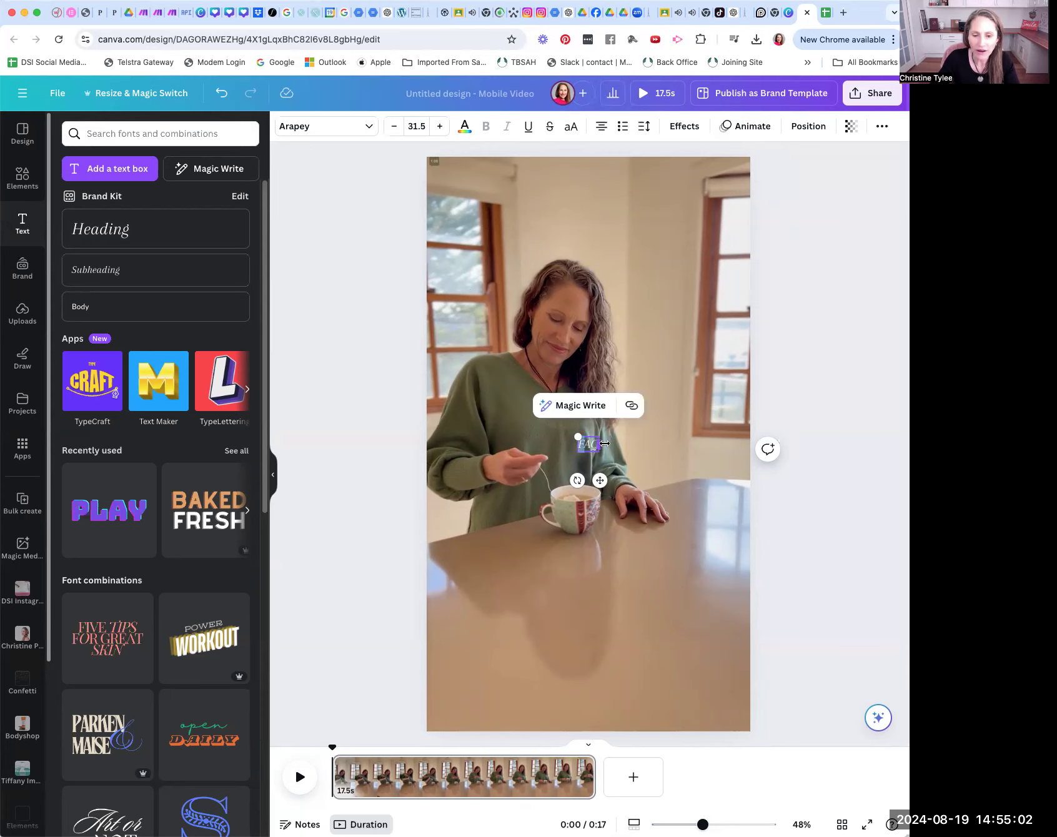
Step: Set the FAQ text to size 32.5 and color it dark charcoal from the Direct Sales Inspiration brand palette
drag(579, 445, 597, 443)
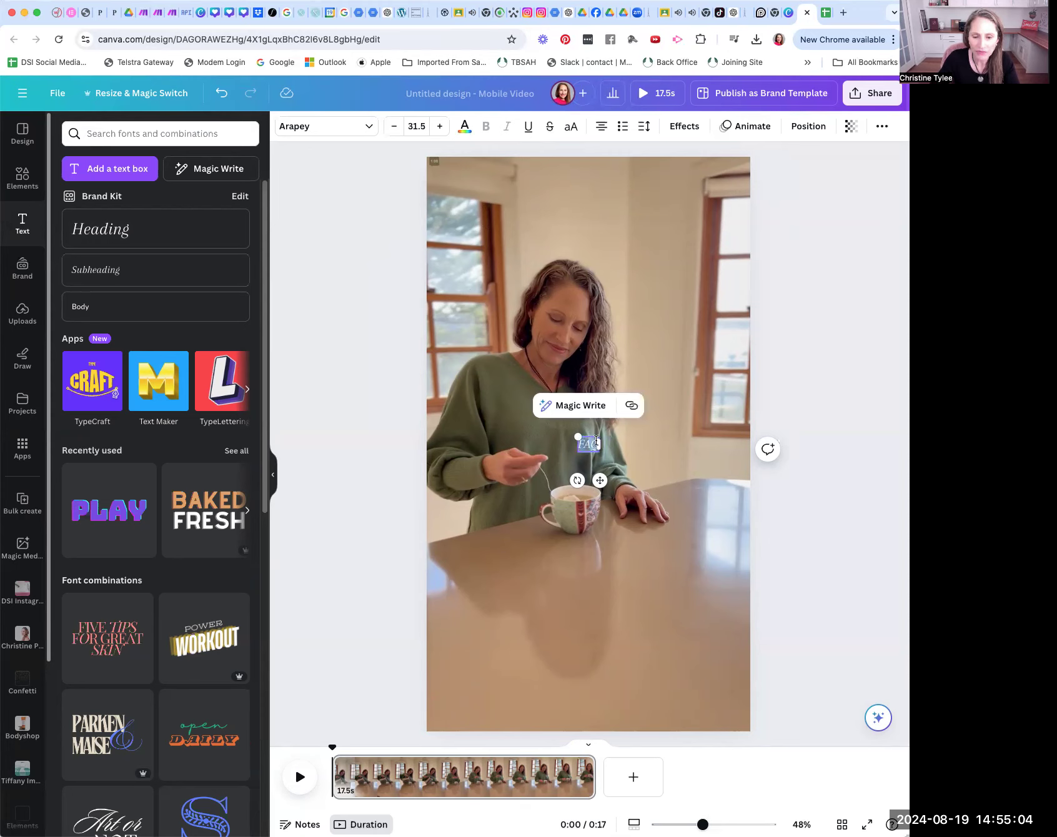
click(439, 128)
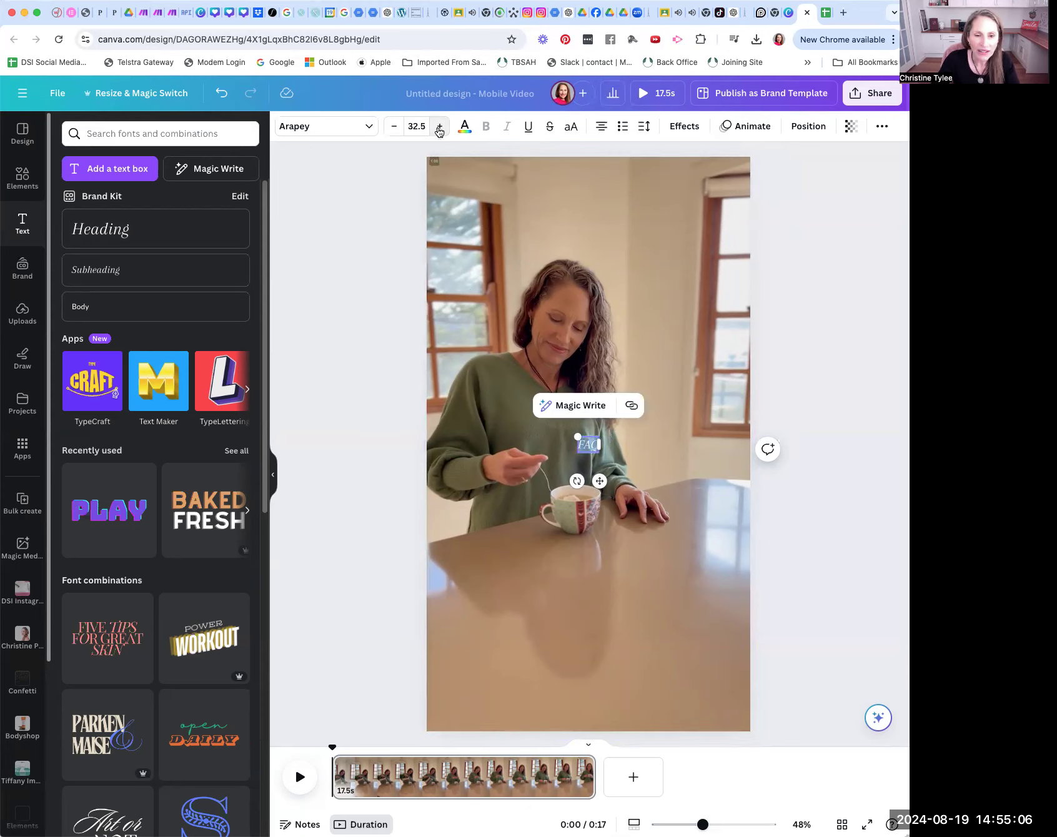
click(473, 130)
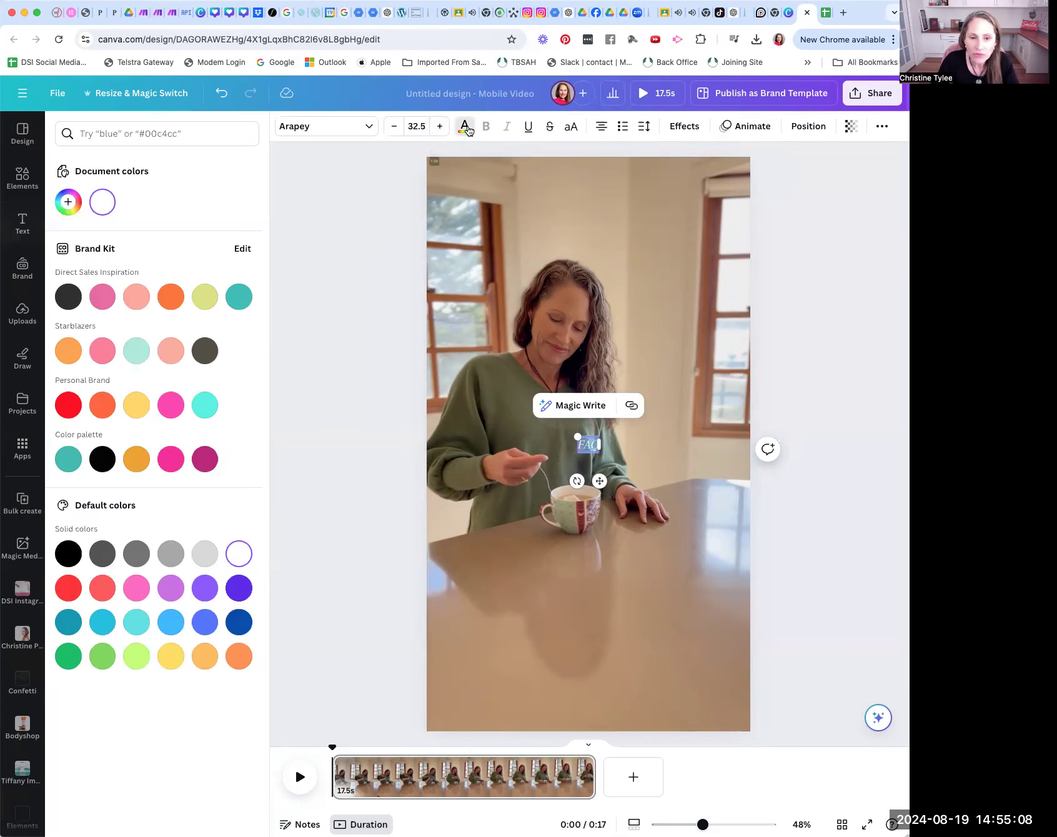
click(64, 297)
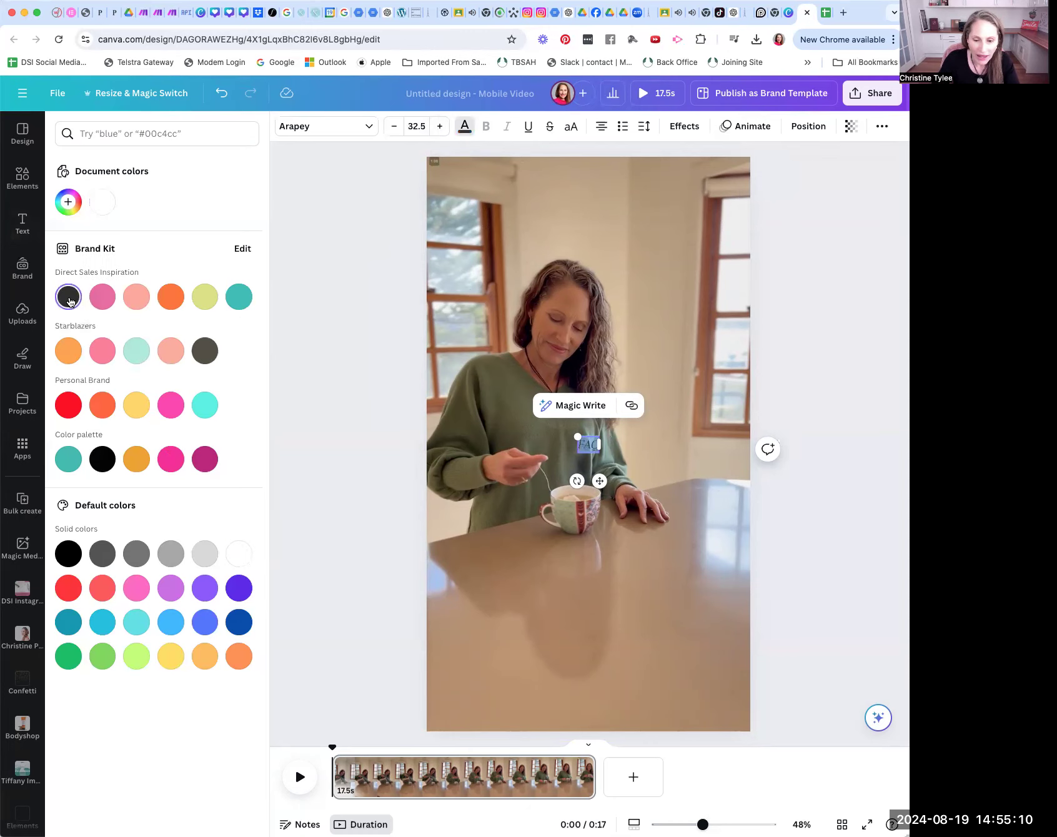
click(465, 125)
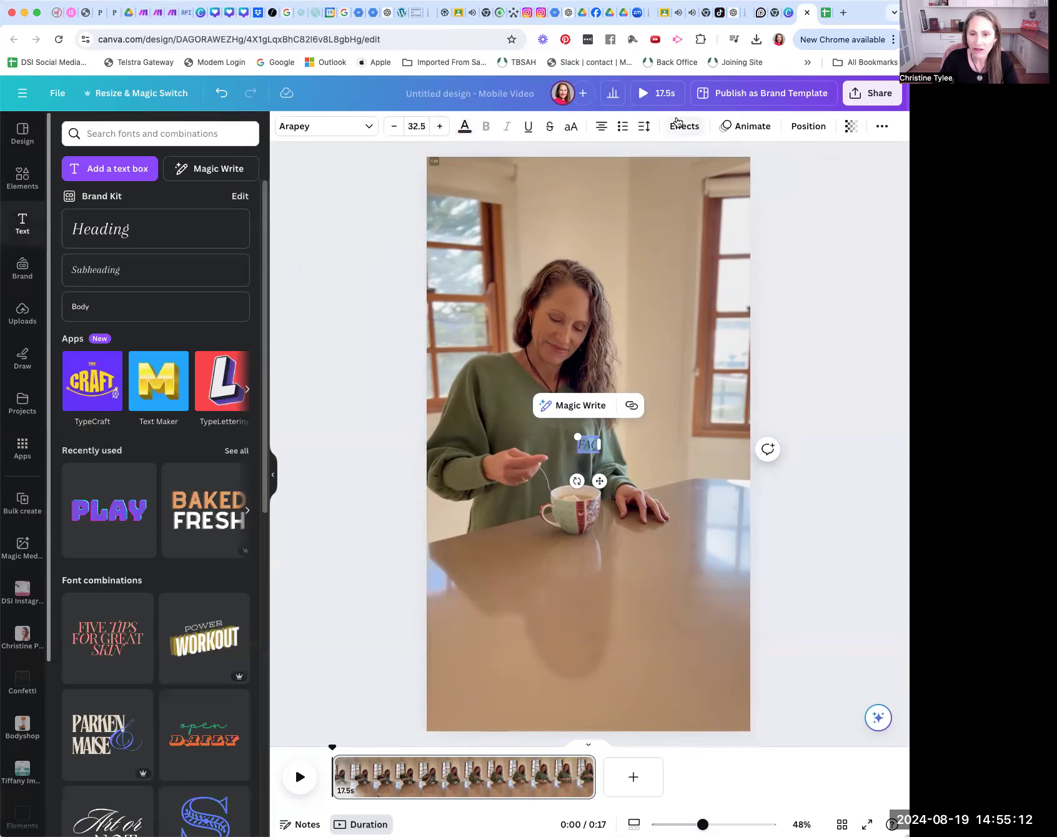
Step: Apply the Background text effect to the FAQ heading and make the background white
click(684, 125)
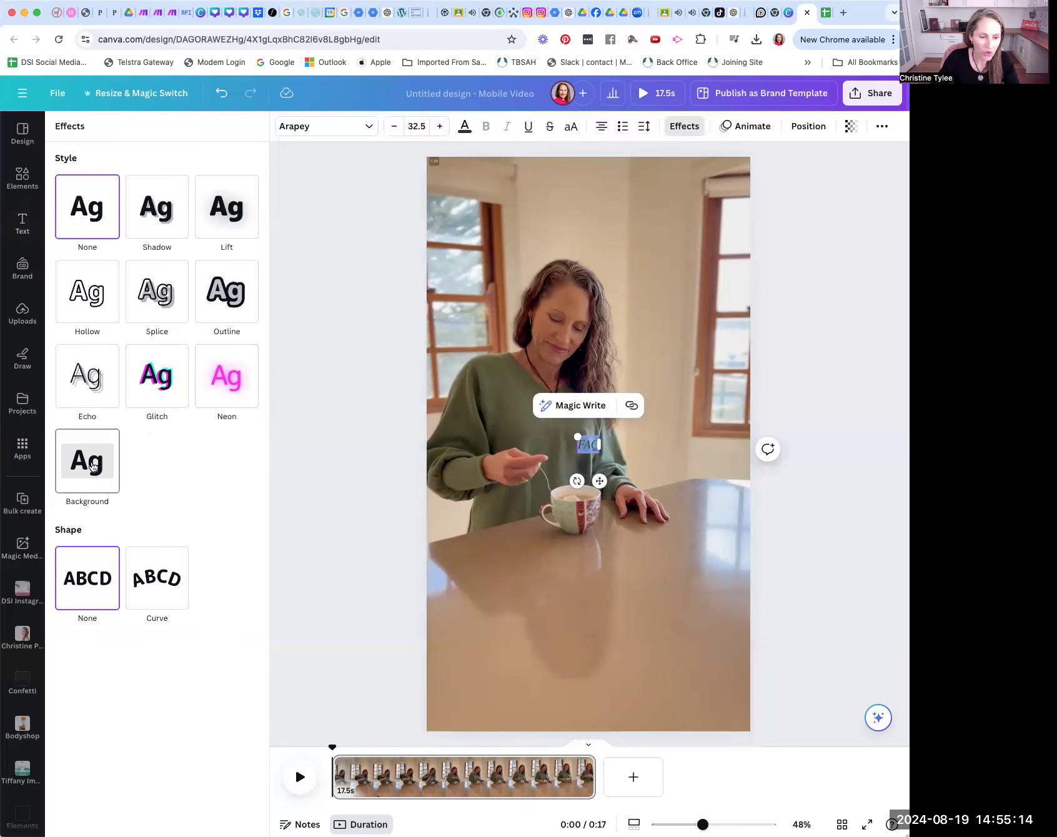
click(98, 479)
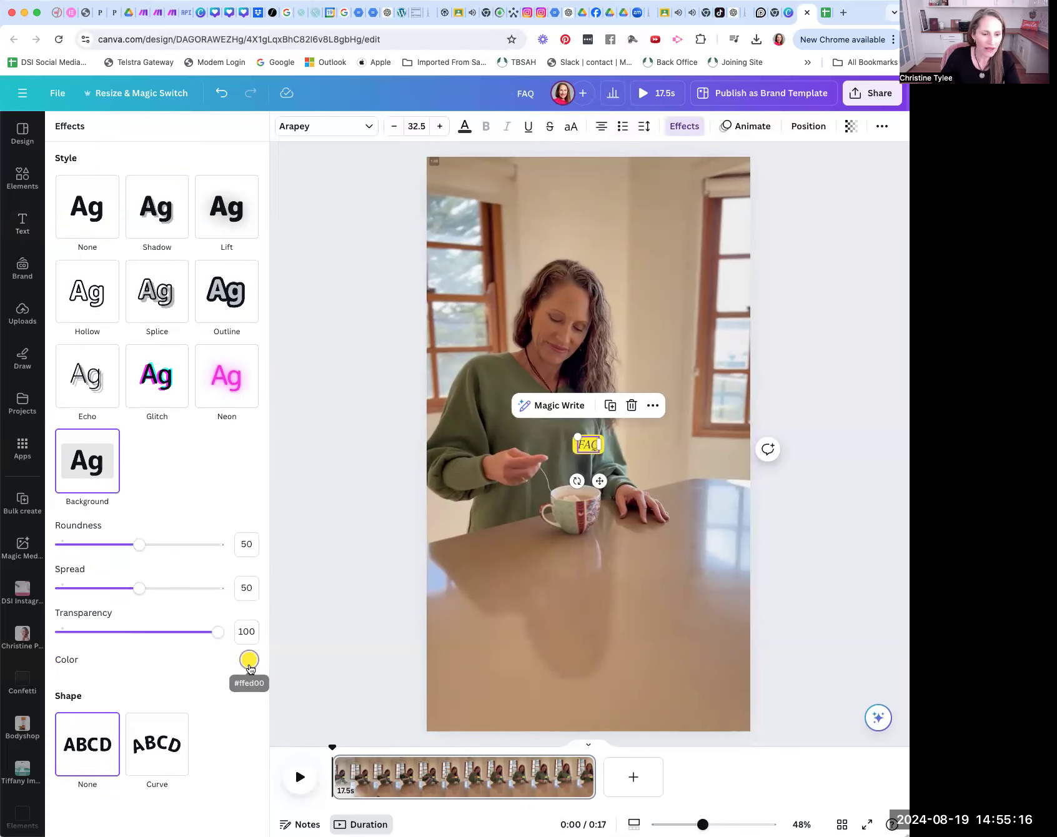
click(249, 659)
click(138, 392)
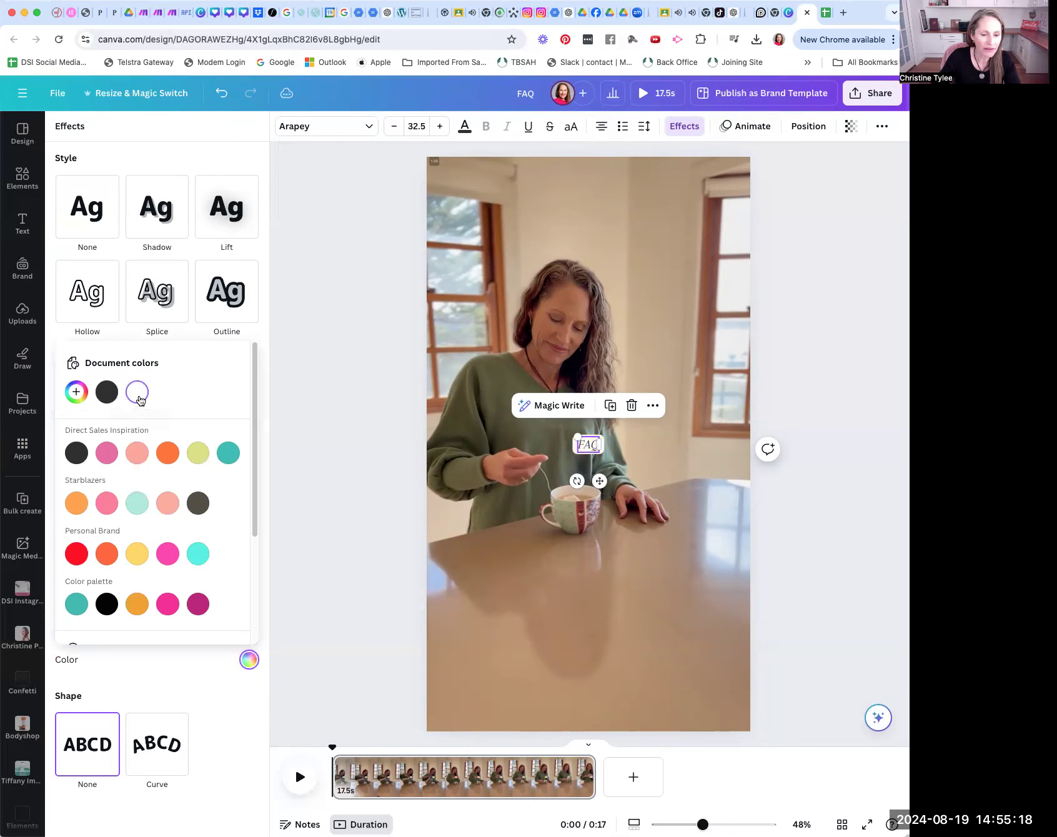
click(325, 454)
Step: Move the FAQ heading to the upper part of the page, above the woman's head
drag(590, 436, 582, 252)
drag(588, 227, 585, 164)
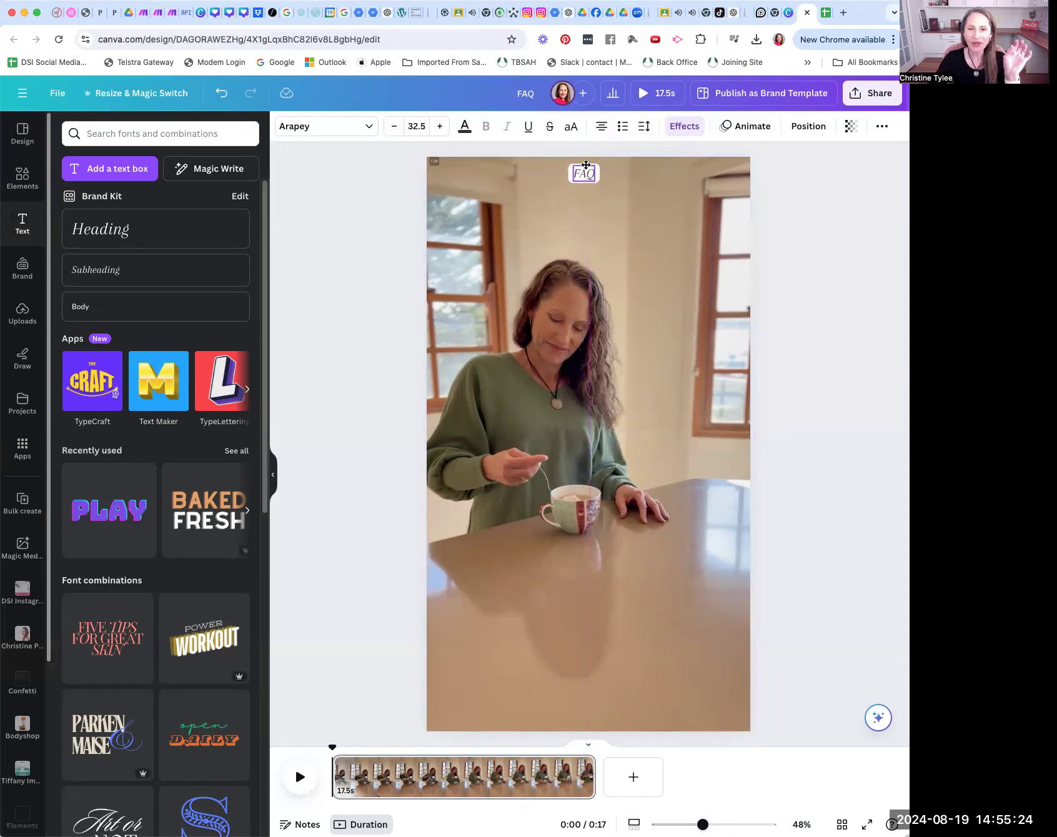
drag(586, 165, 582, 208)
click(584, 433)
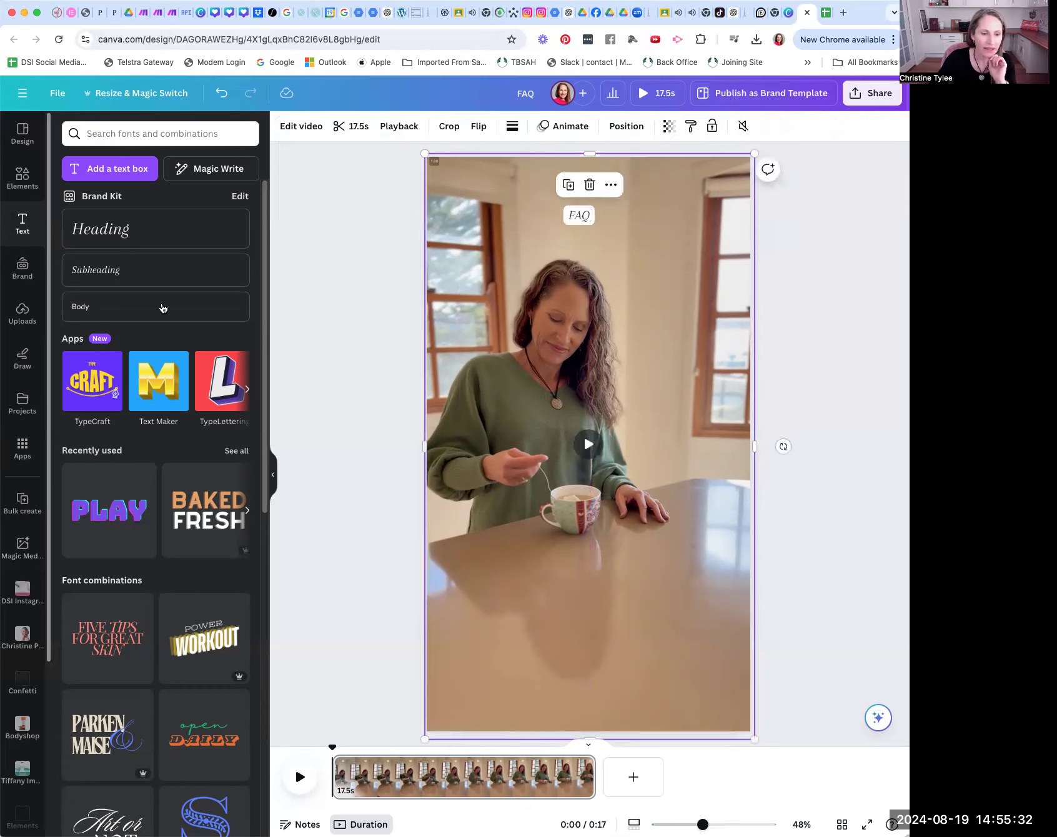
Step: Add a second heading reading "Answer" in the middle of the page and color its text dark charcoal
click(130, 230)
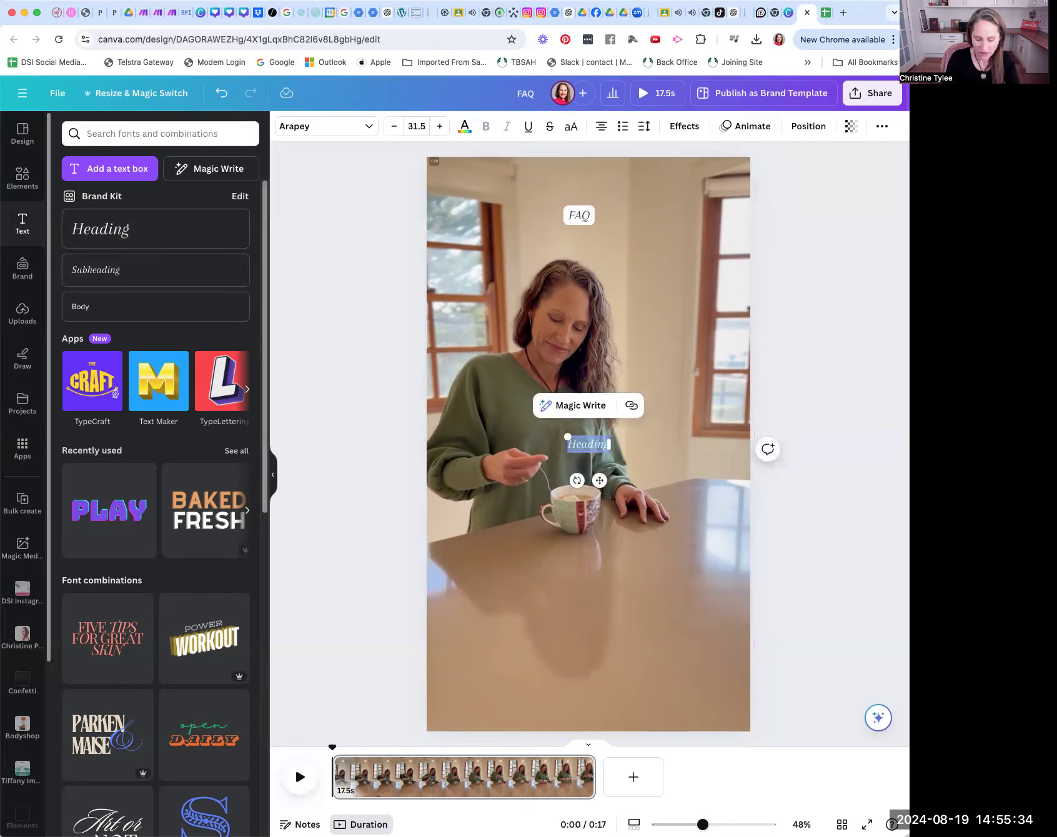
key(BackSpace)
text(Answer)
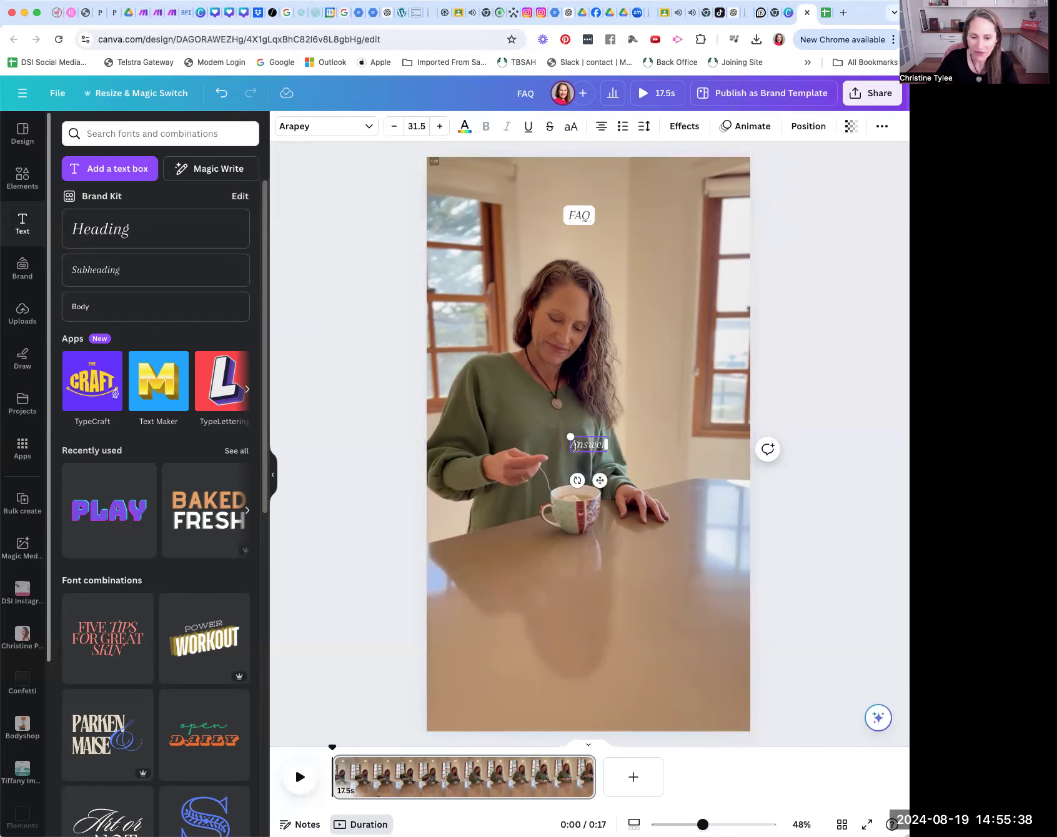
drag(569, 444, 604, 444)
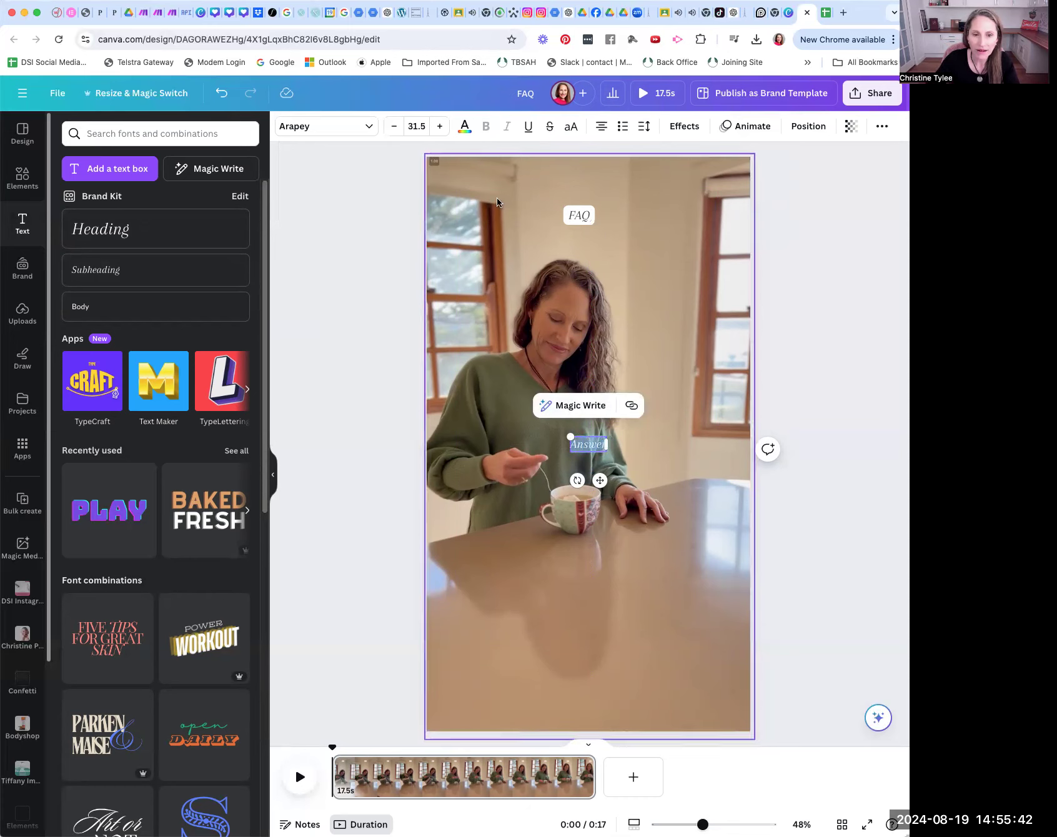
click(466, 128)
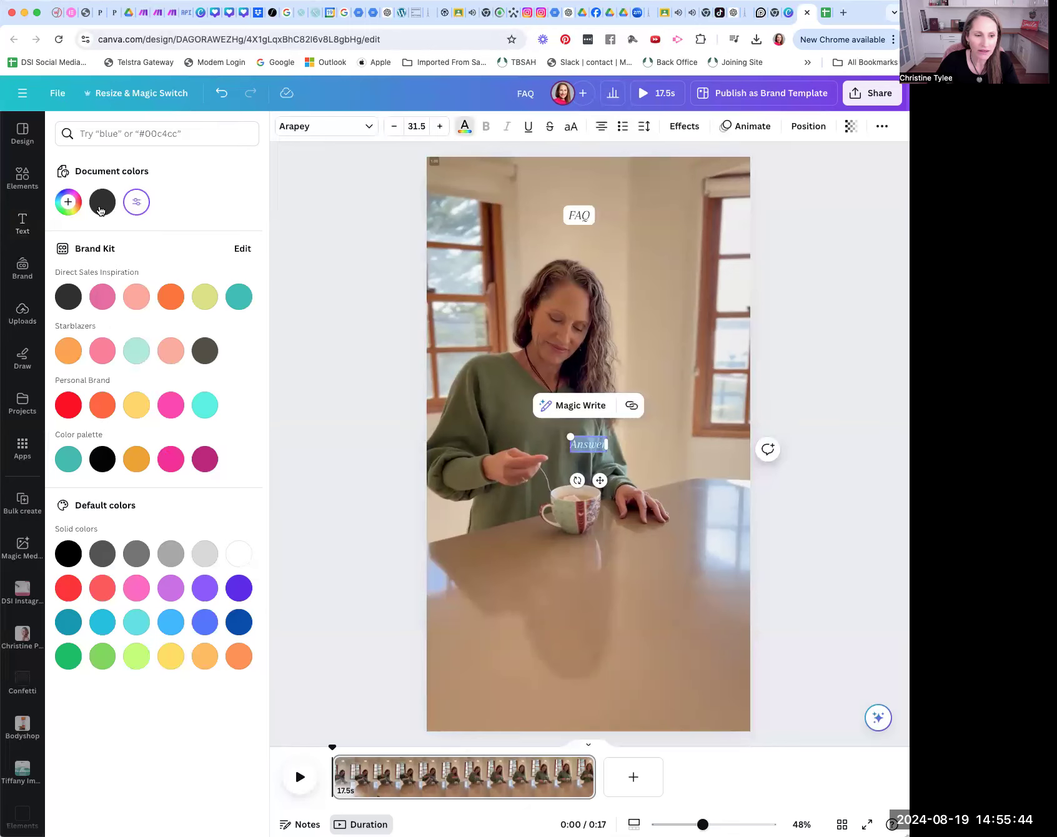
click(337, 236)
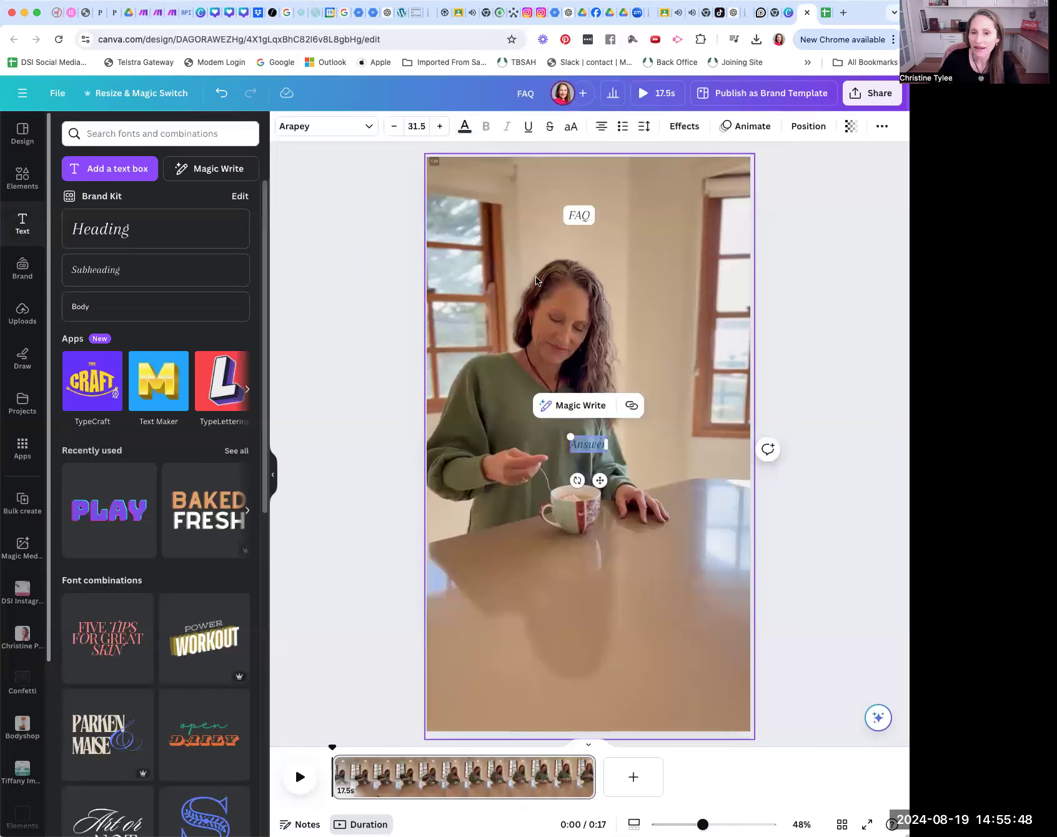
Step: Apply the Background text effect to the Answer heading and make the background white
click(684, 126)
click(78, 456)
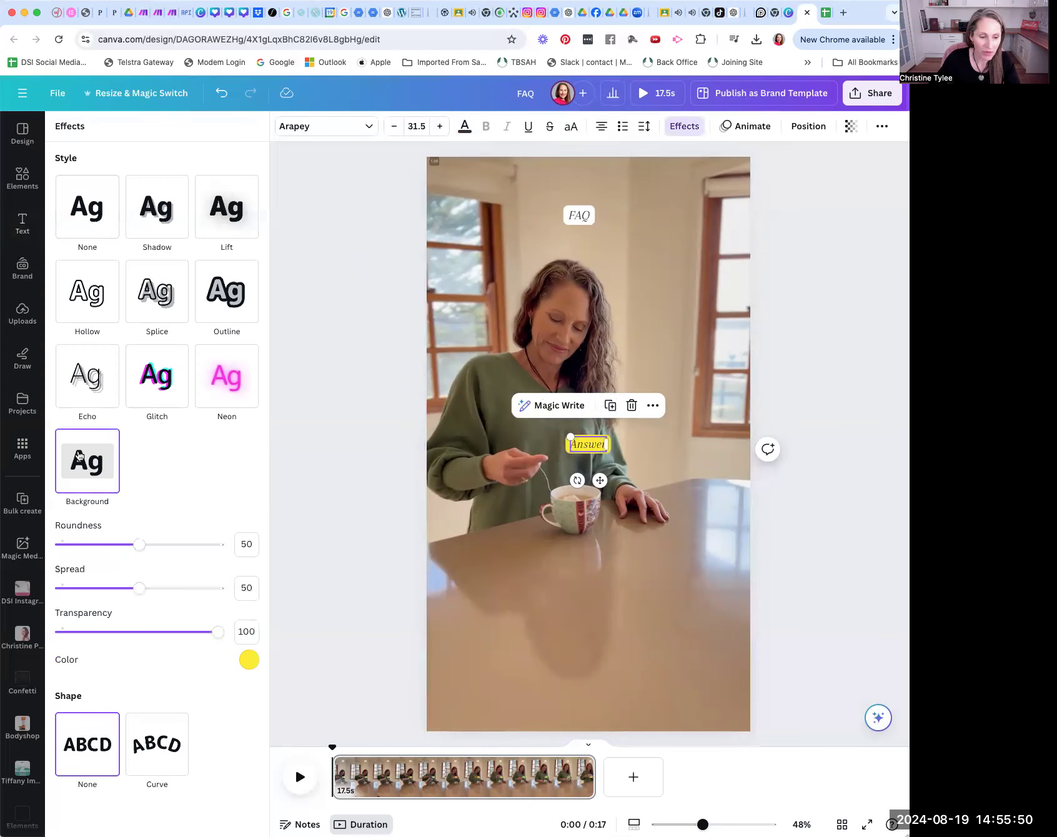
click(248, 659)
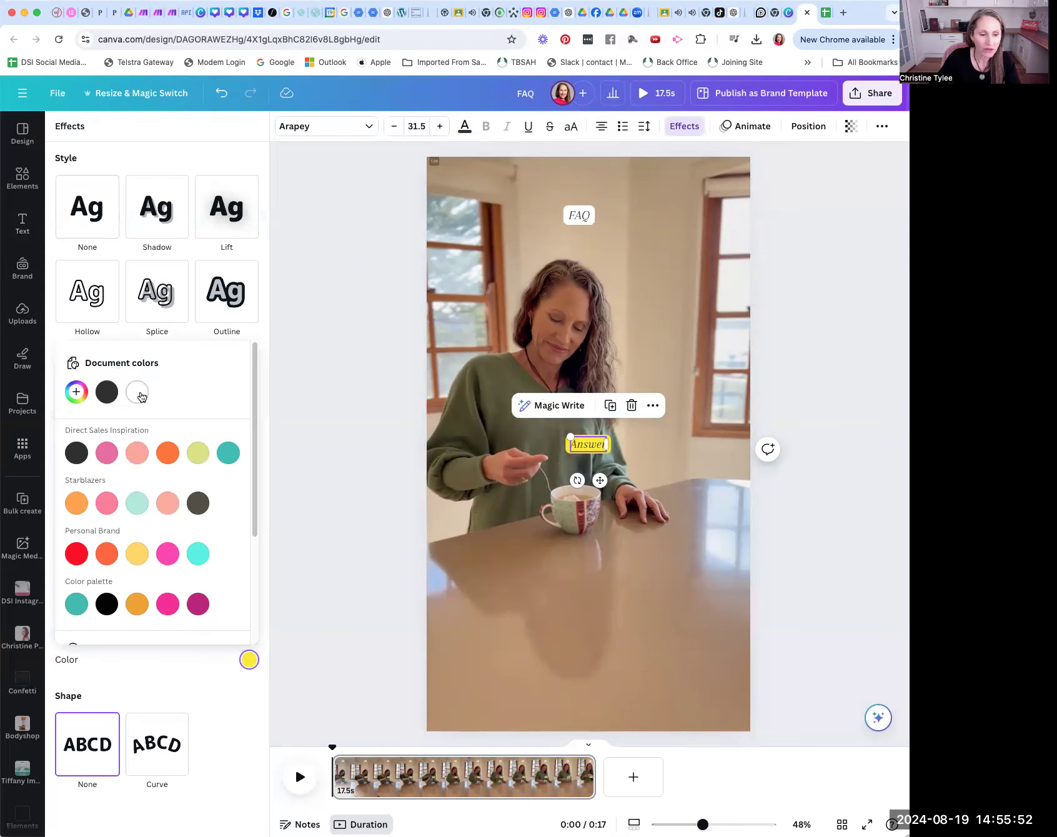
click(143, 394)
click(326, 442)
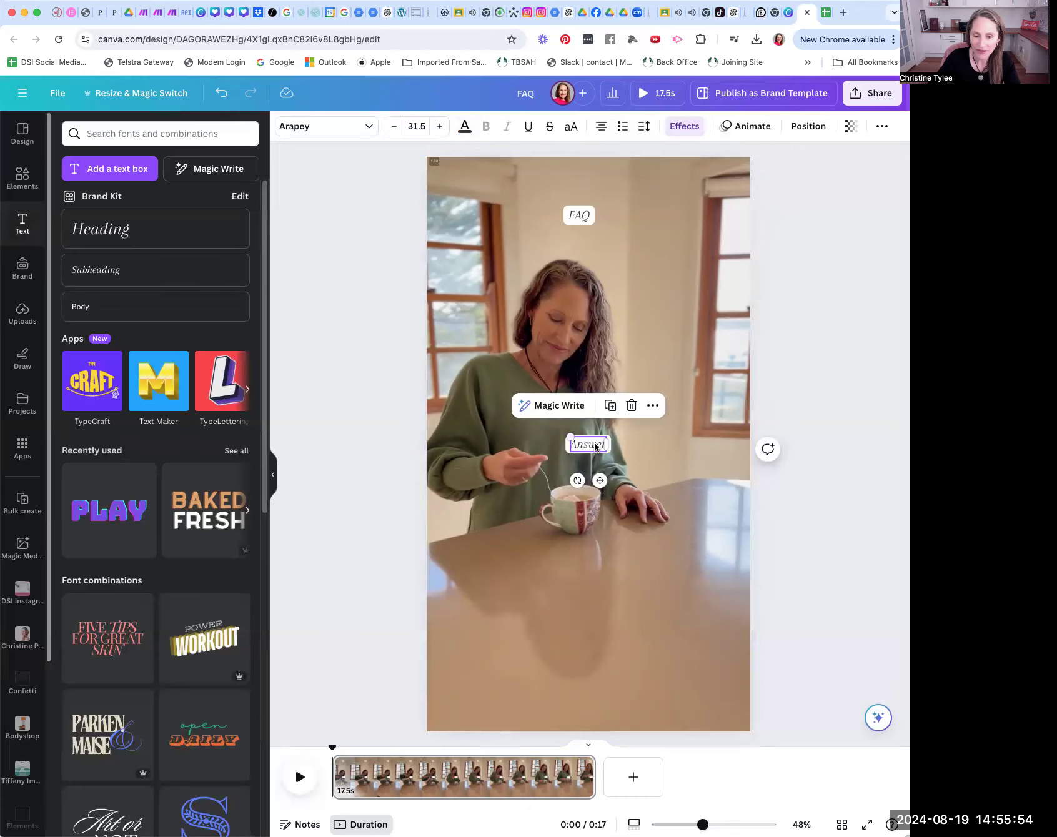
Step: Increase the FAQ heading's font size to 44.5
click(581, 216)
click(441, 127)
click(441, 127)
click(441, 126)
click(441, 127)
click(441, 127)
click(441, 127)
Step: Increase the Answer heading's font size to 40.5 and align it centrally beneath the FAQ heading
click(594, 445)
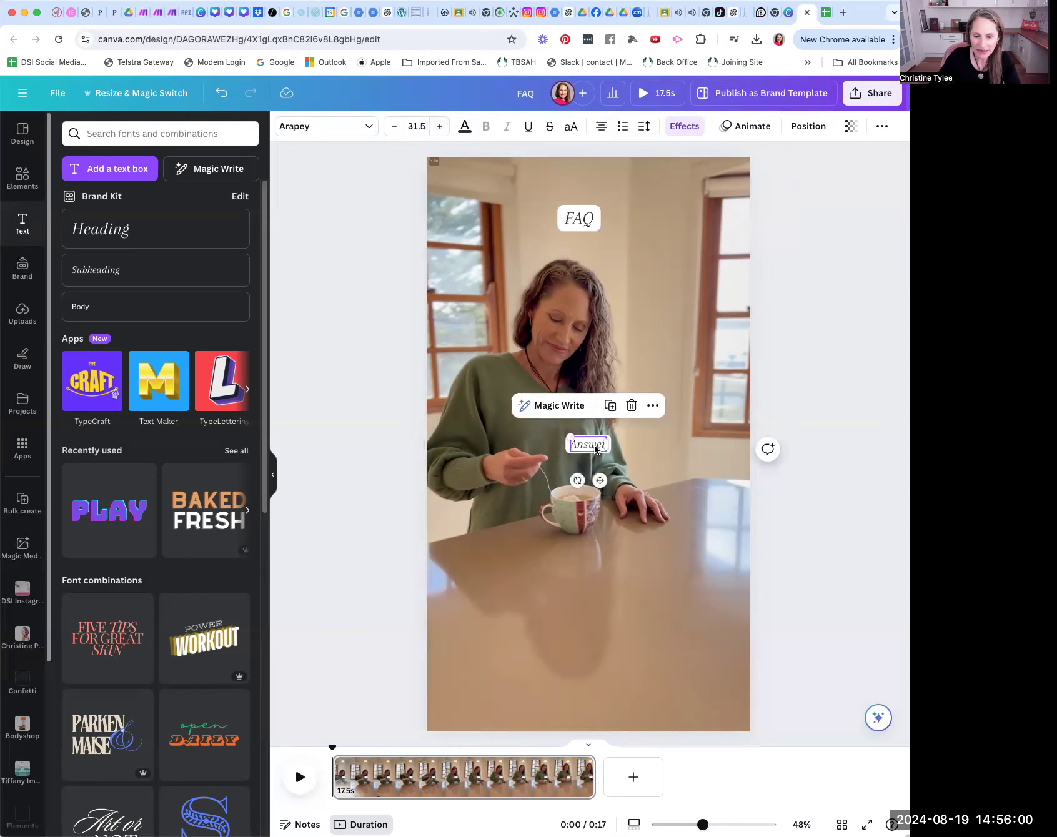
click(440, 127)
click(441, 126)
click(440, 127)
click(440, 127)
click(441, 127)
click(441, 127)
click(440, 127)
click(441, 127)
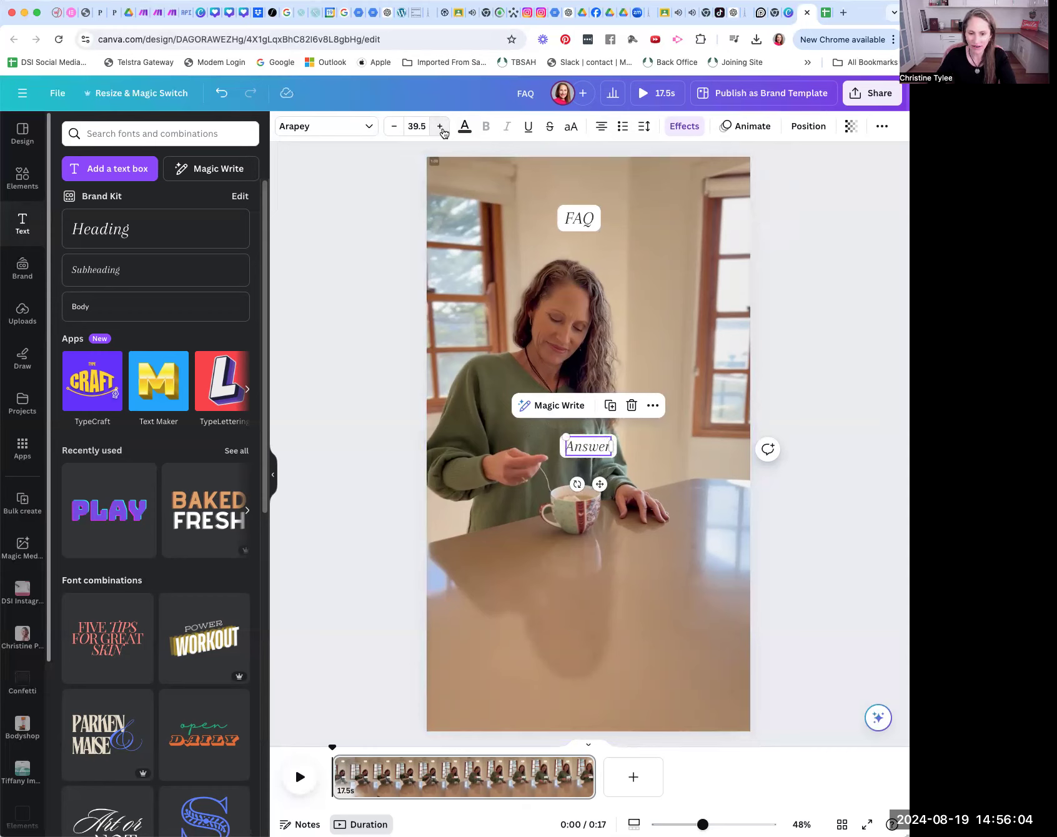
click(441, 126)
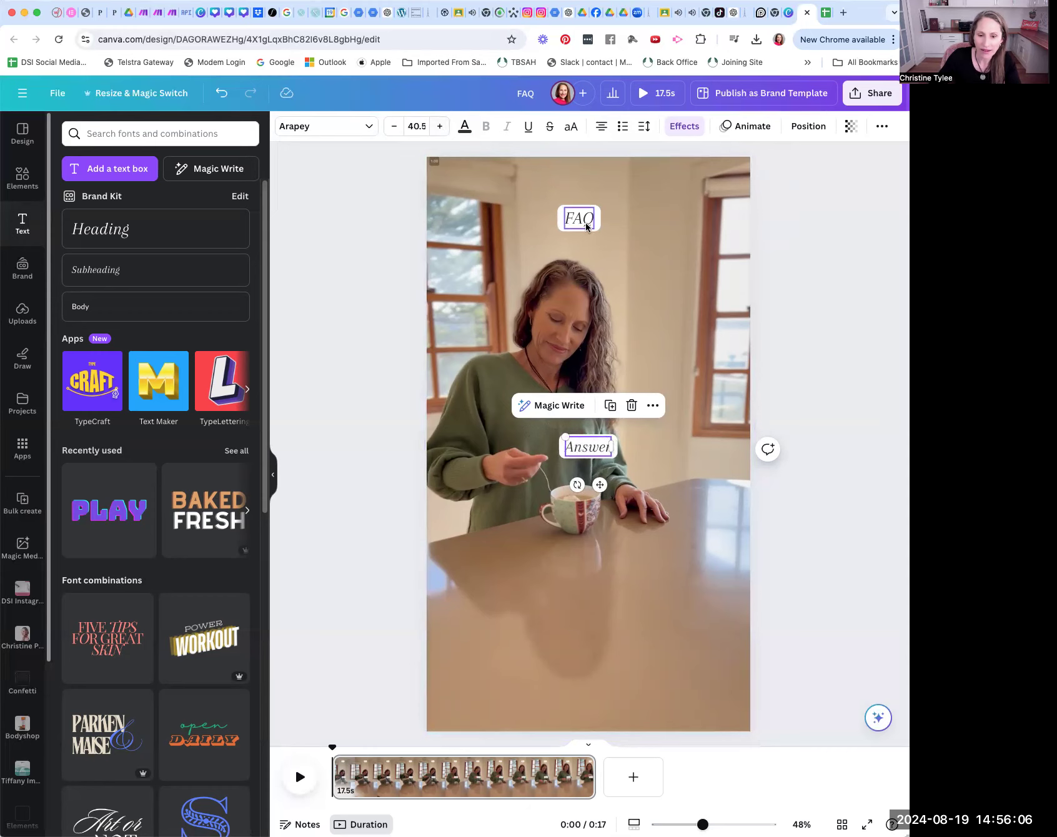
drag(594, 441, 585, 439)
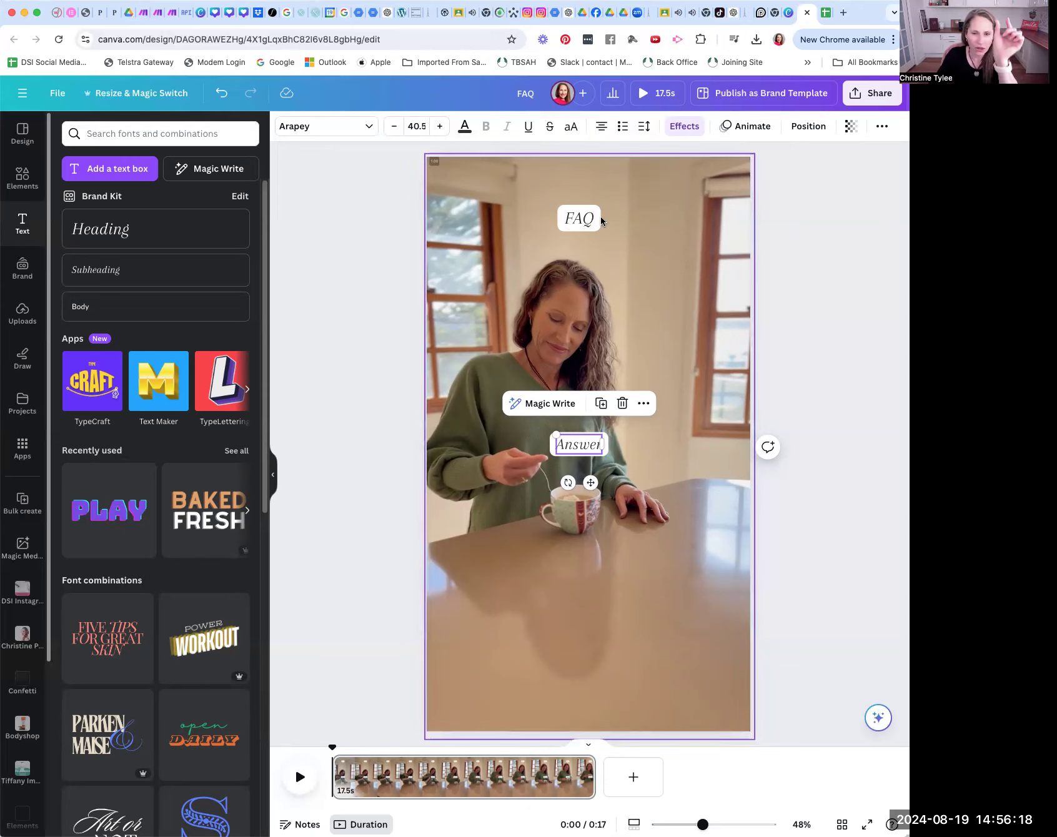
Step: Widen the FAQ text box on both sides so it spans more than half of the page width
click(602, 220)
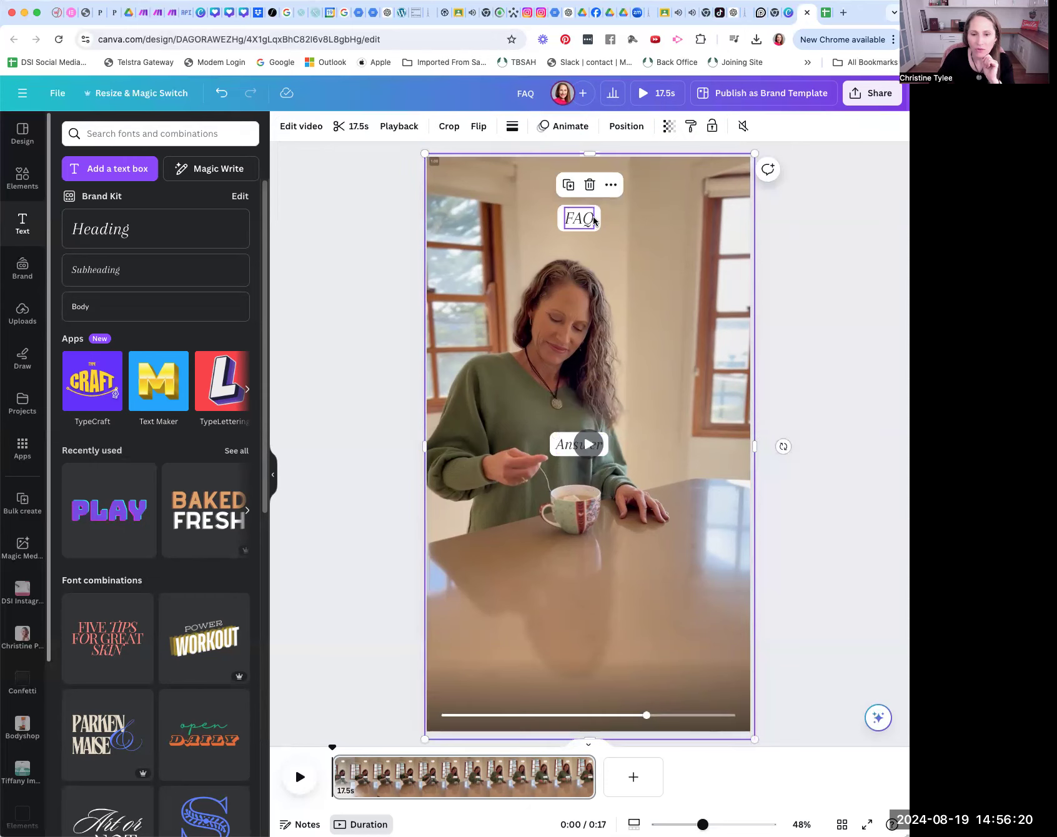
click(593, 219)
drag(594, 215, 680, 218)
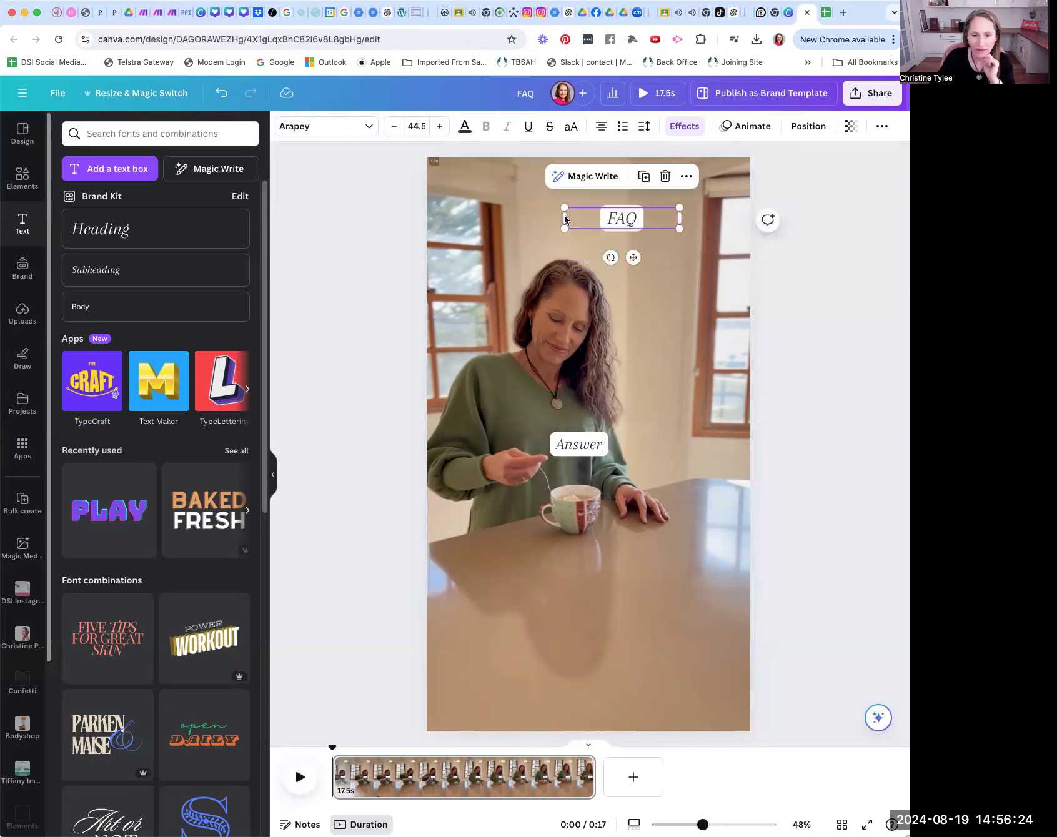
drag(553, 216, 477, 217)
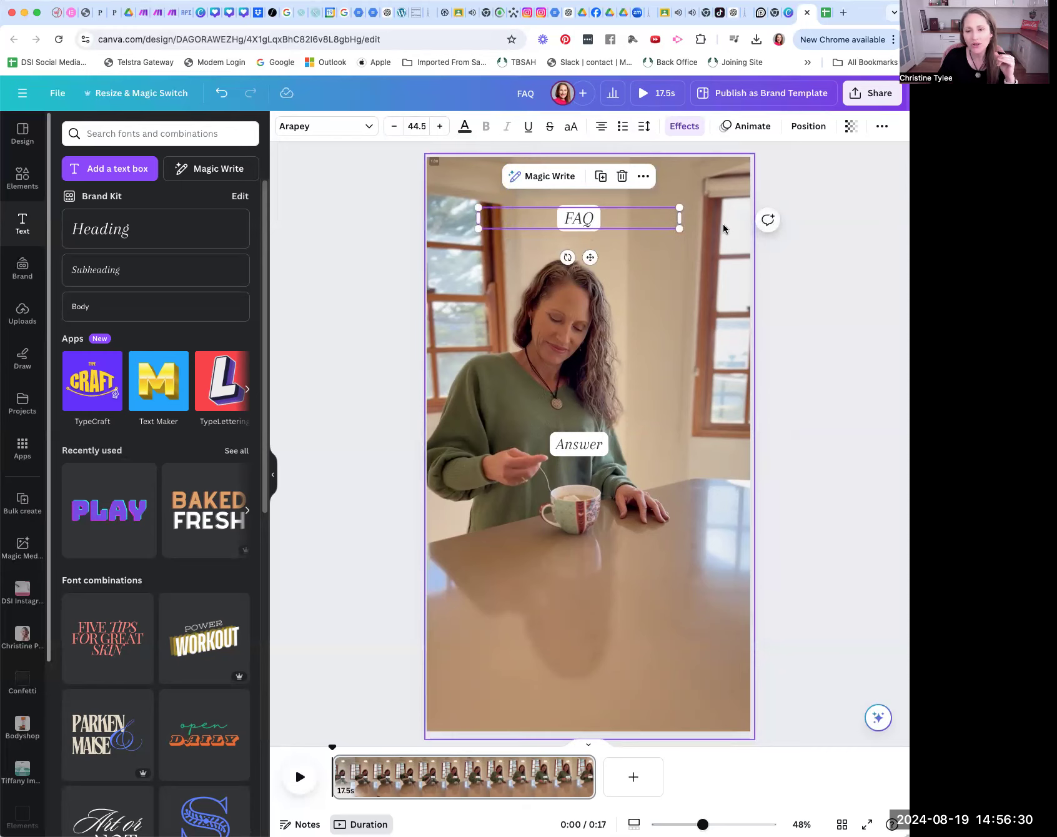
Step: Widen the Answer text box on both sides to slightly more than the FAQ box's width, and deselect everything
click(589, 445)
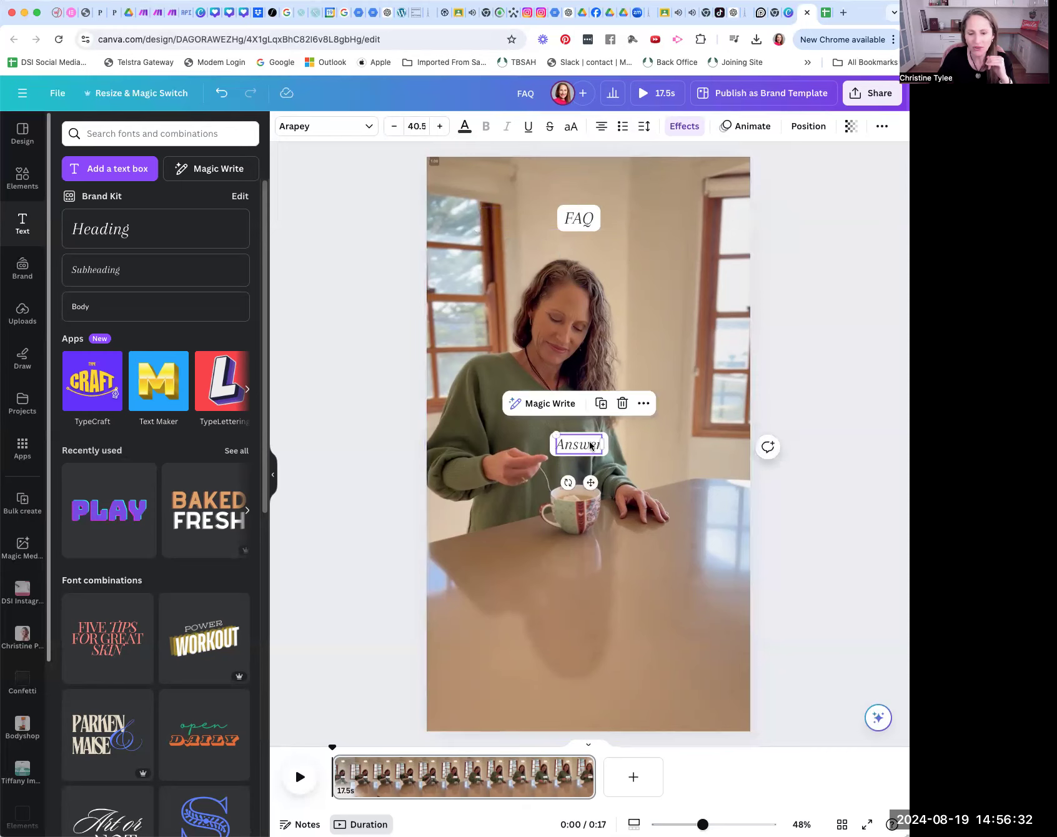
drag(604, 442, 693, 445)
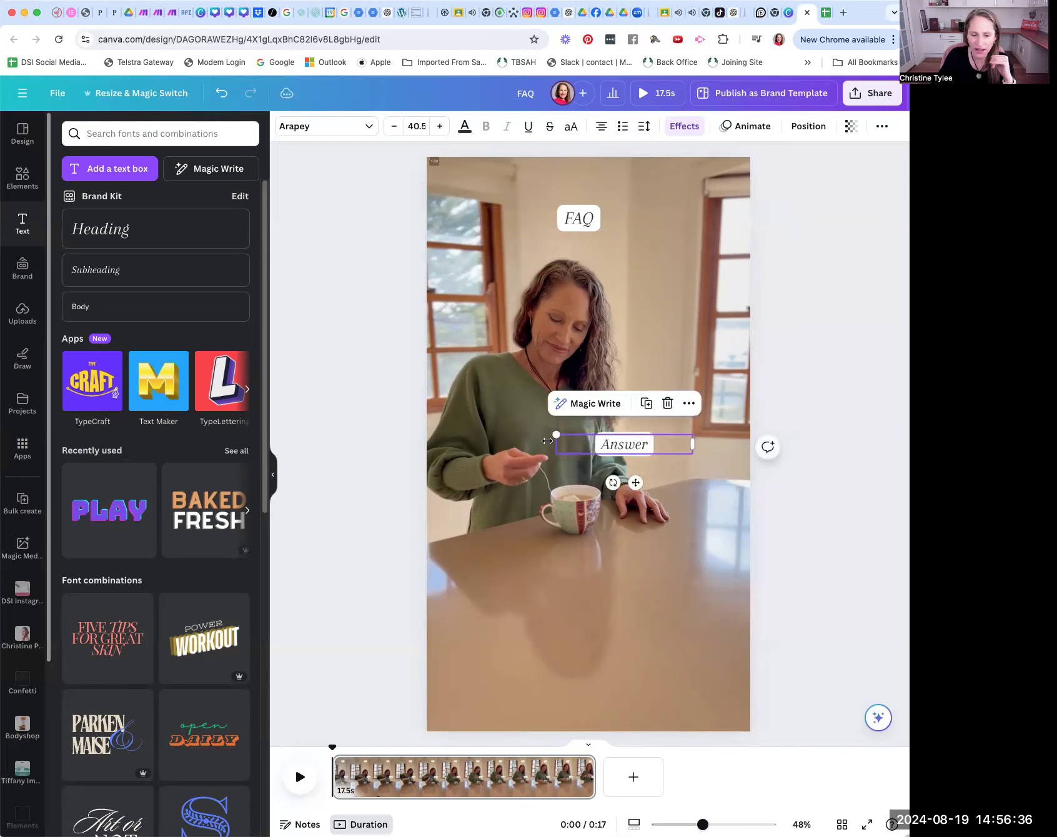
drag(553, 441, 466, 440)
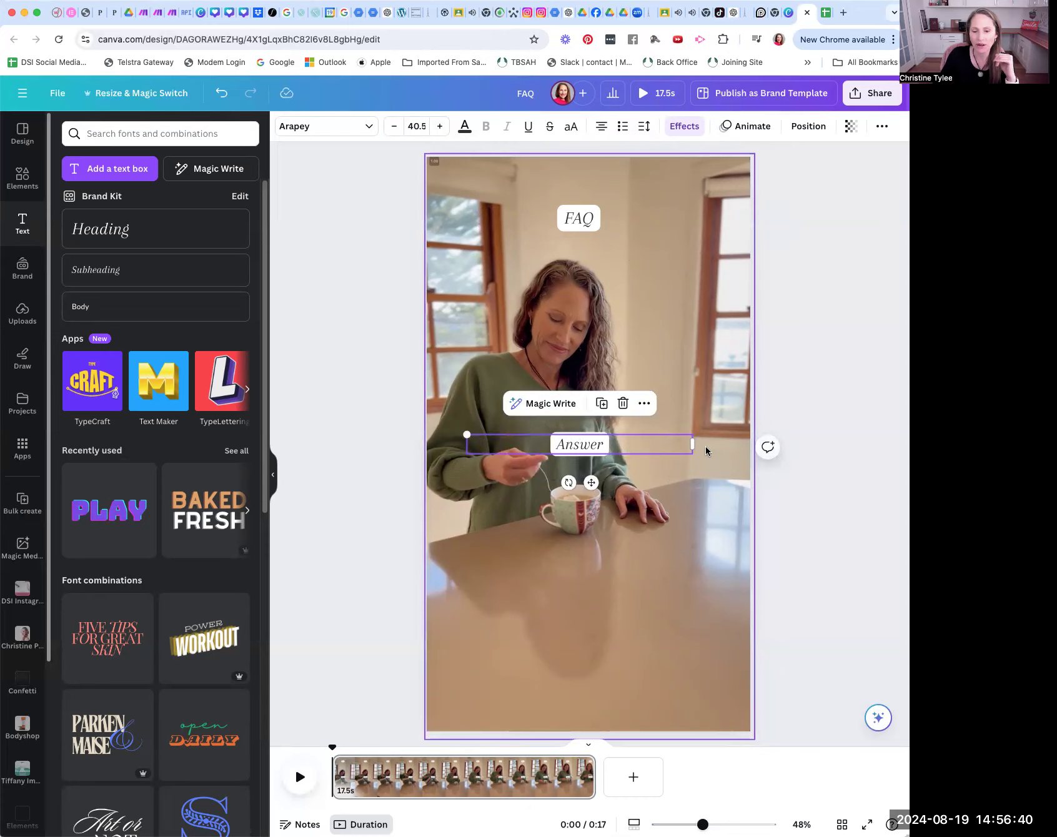
drag(697, 445, 698, 444)
click(672, 516)
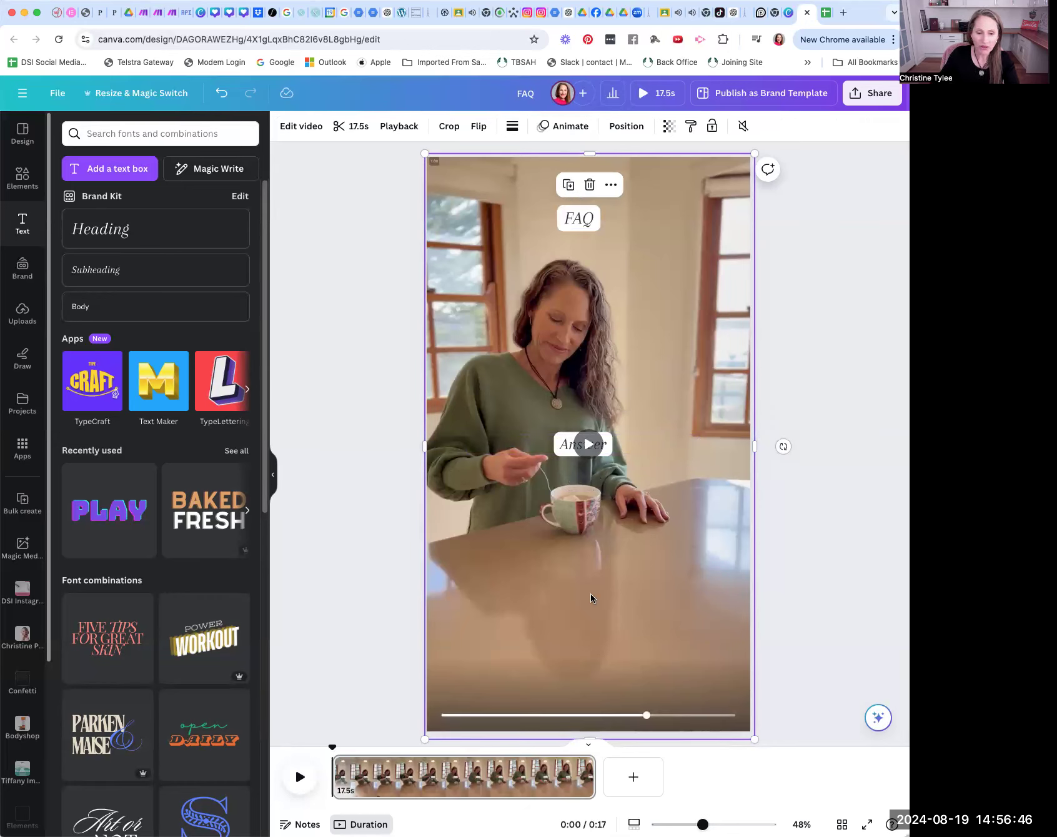
click(396, 562)
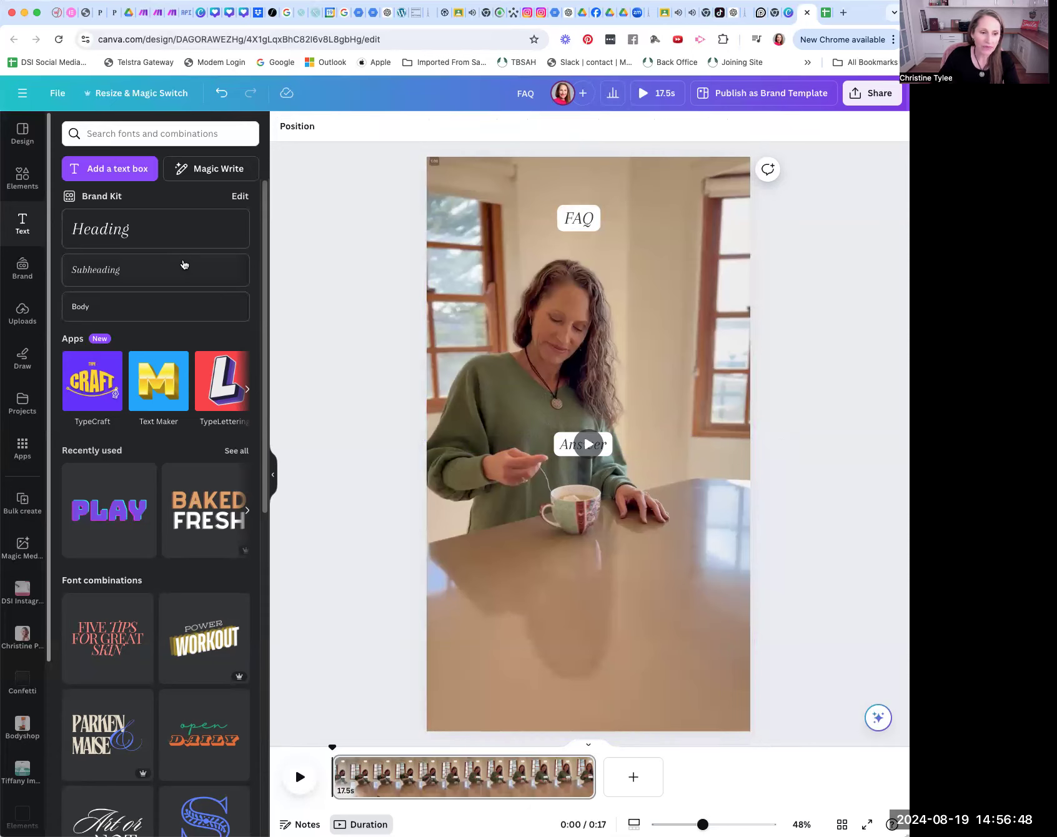
Step: Look through the music audio elements and search them for "relaxing instrumental"
click(22, 179)
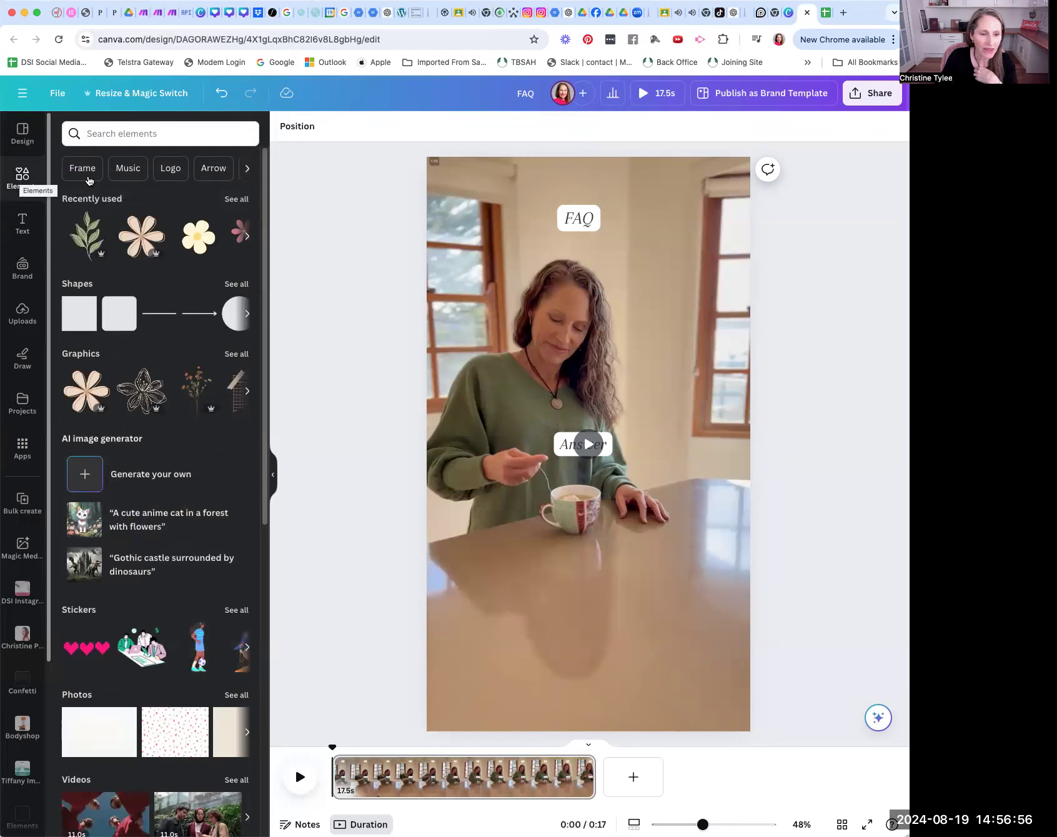
click(128, 168)
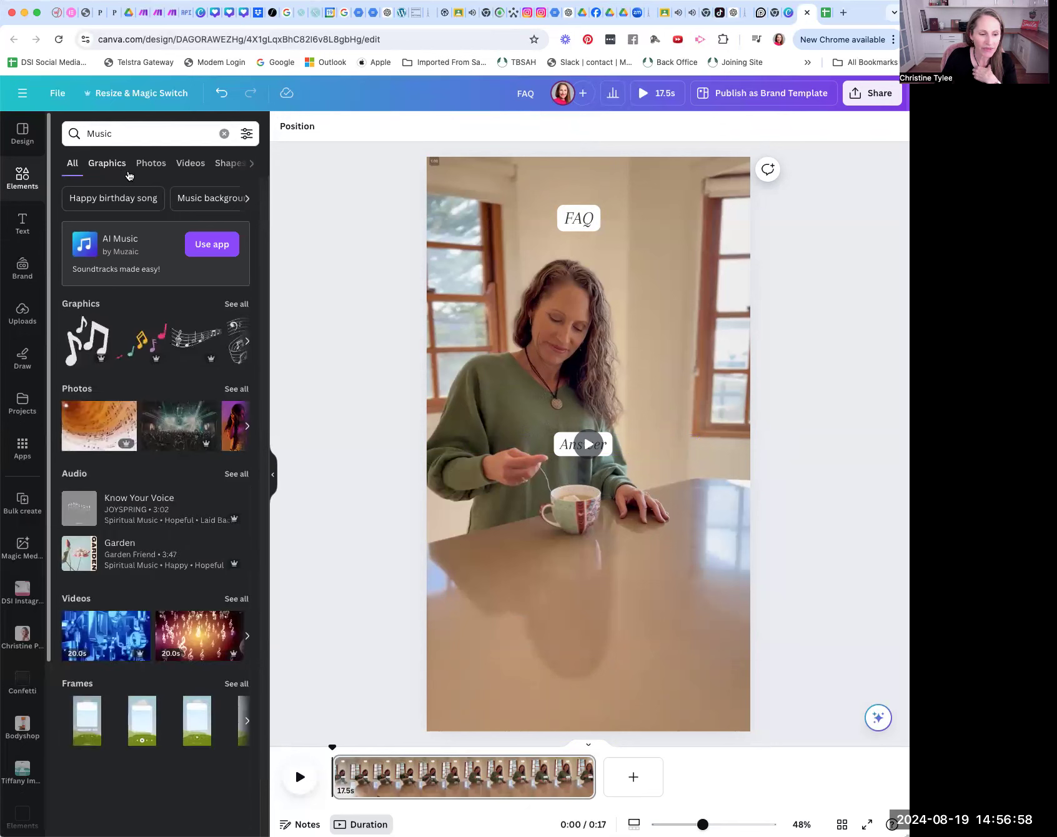
click(233, 475)
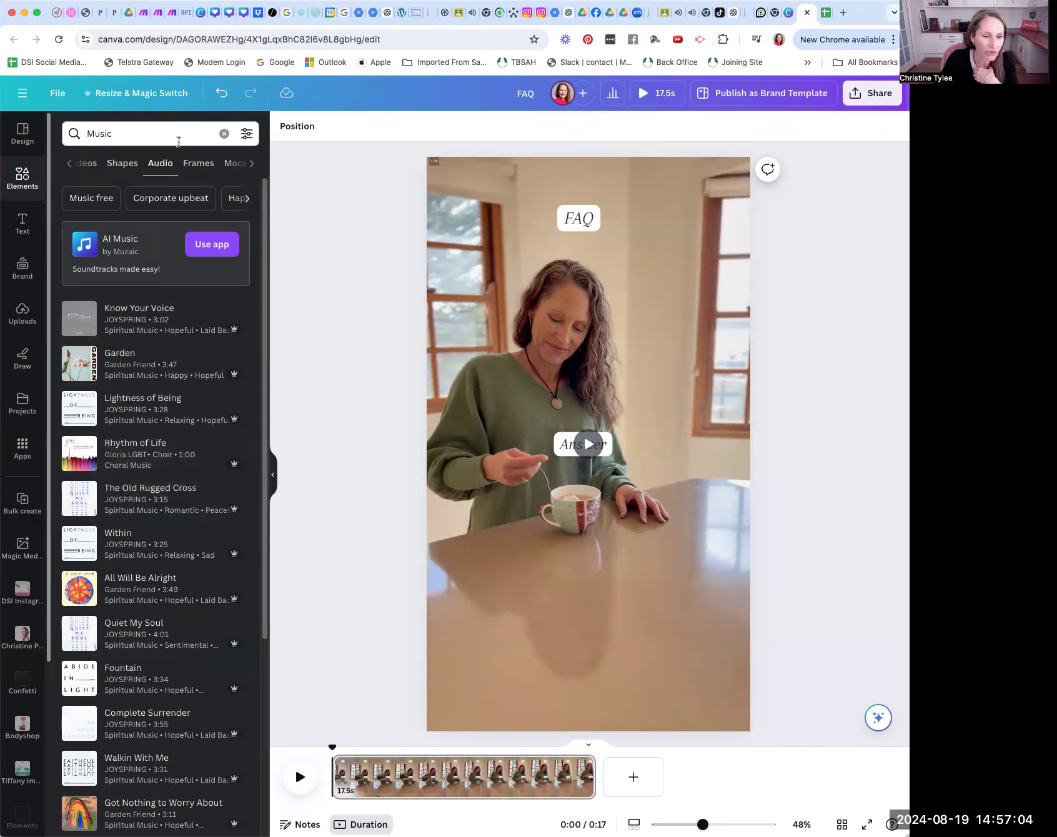
click(130, 133)
key(BackSpace)
key(BackSpace)
key(BackSpace)
key(BackSpace)
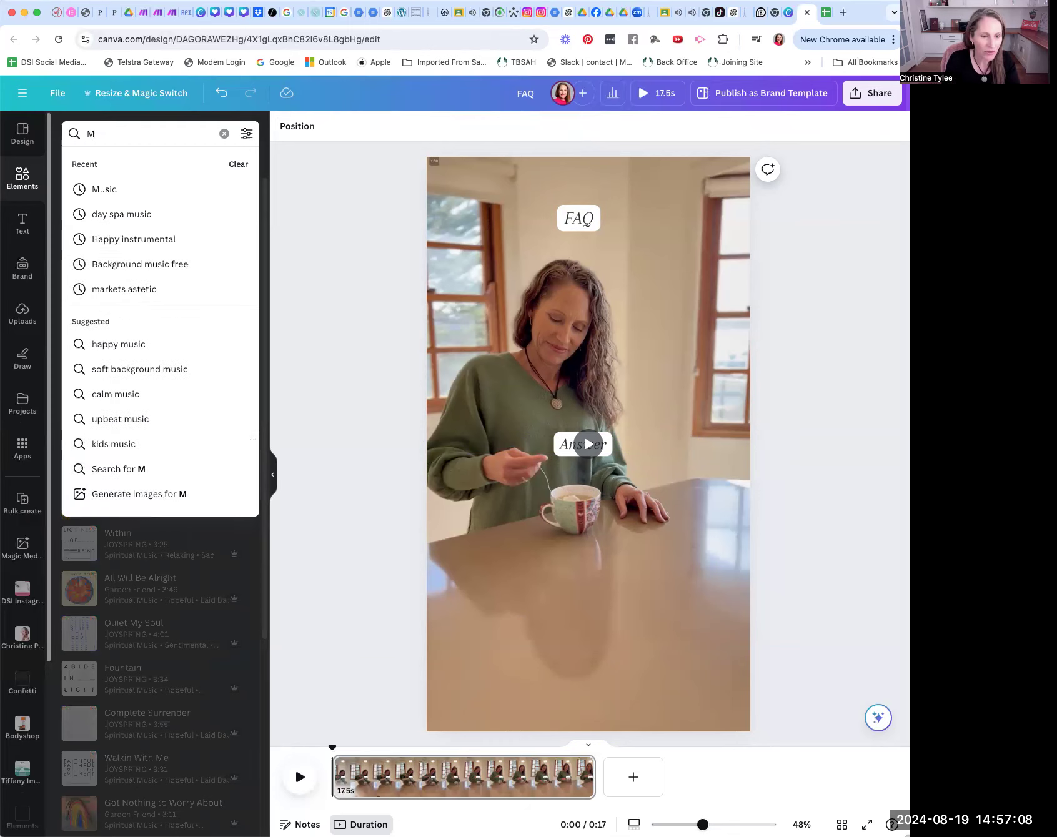
key(BackSpace)
text(rela)
key(BackSpace)
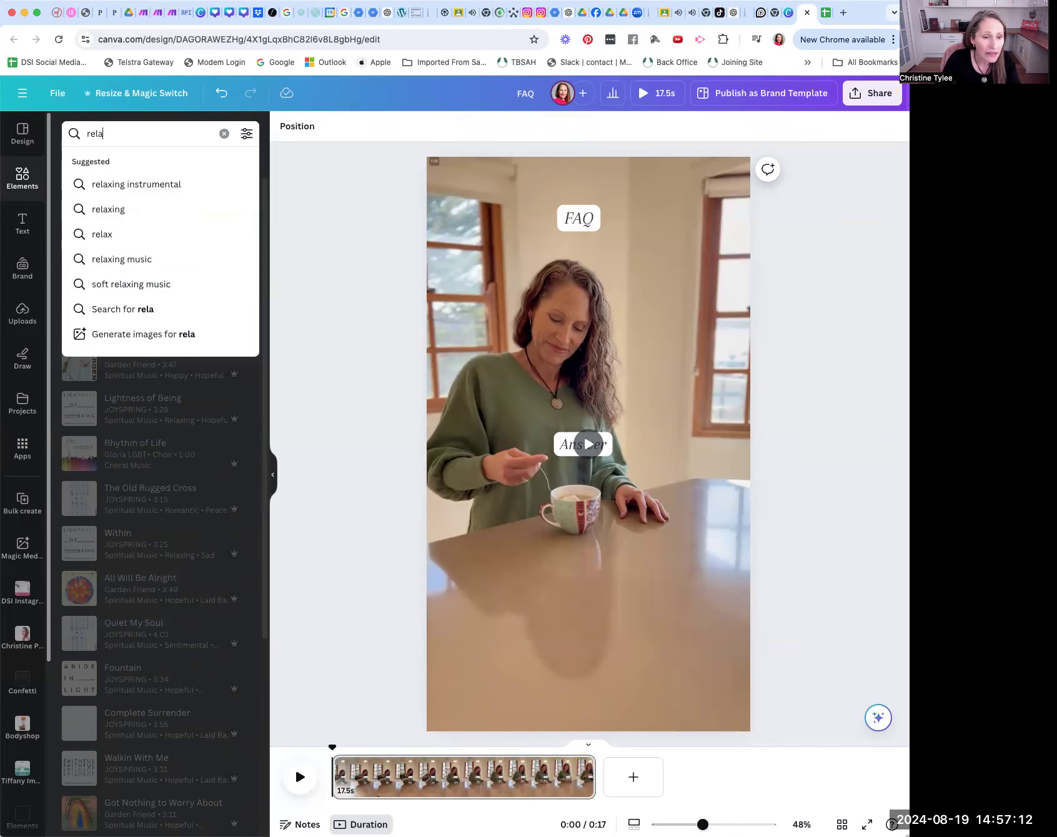
click(159, 182)
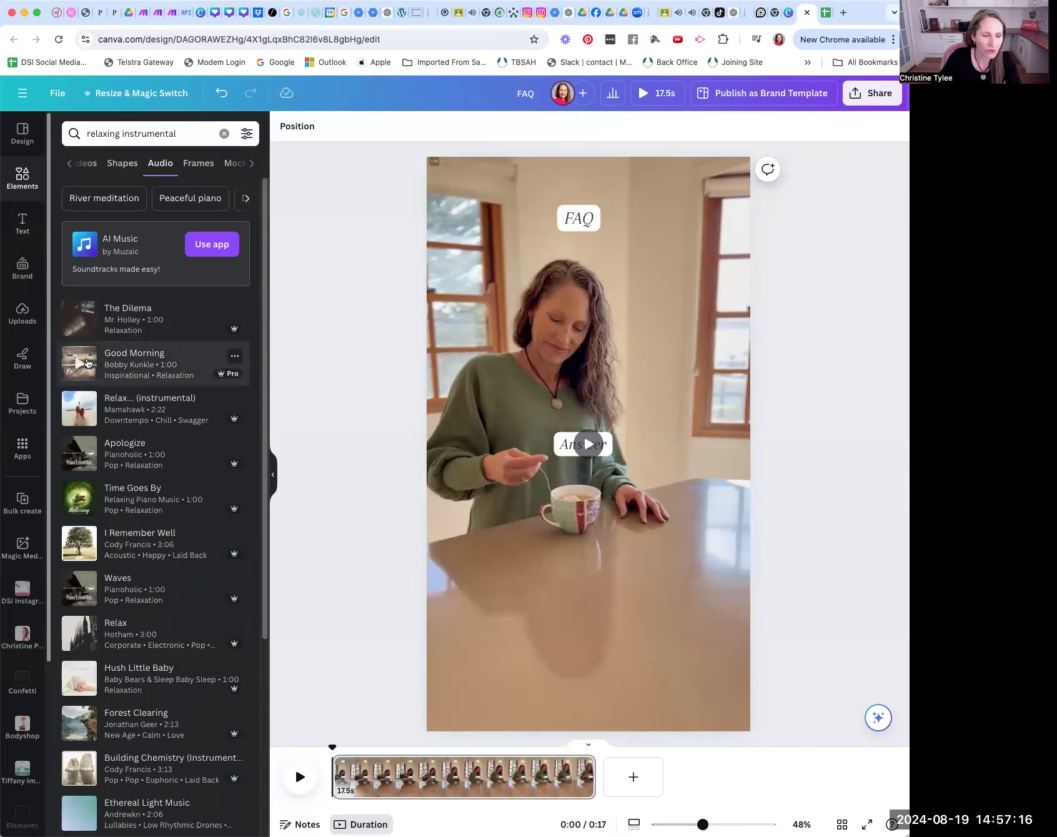
Step: Preview the Good Morning track and add it to the timeline as the video's background music
click(79, 364)
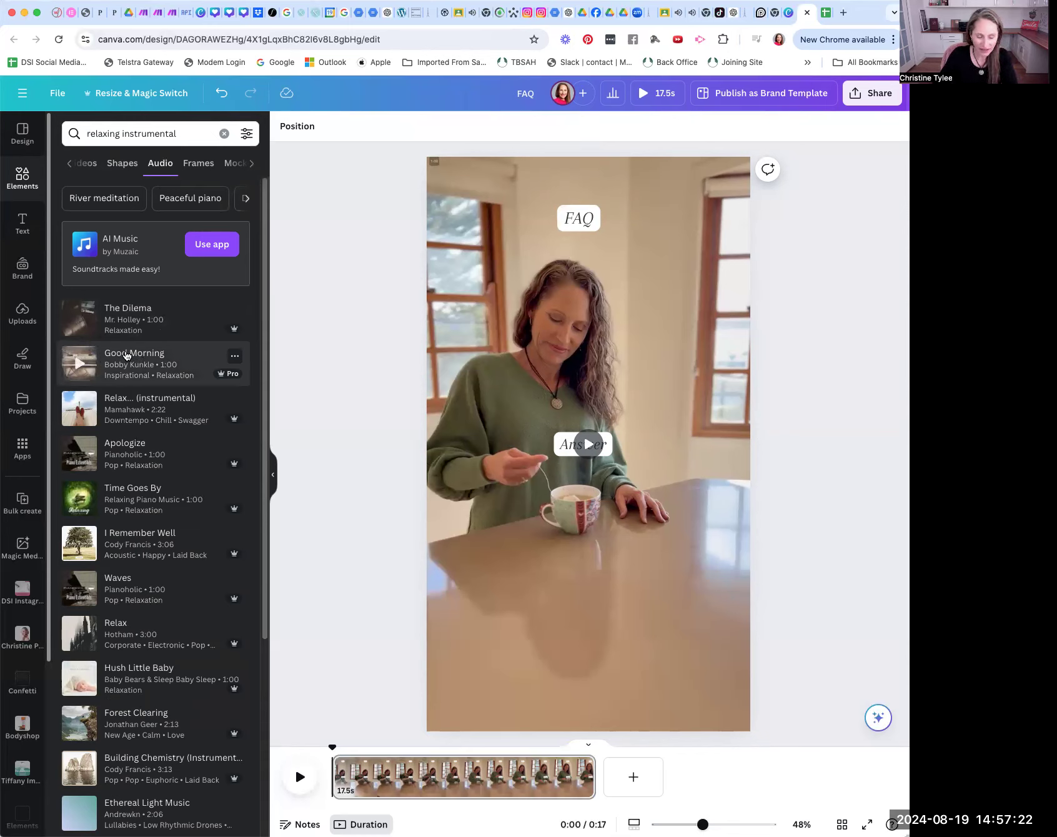
drag(126, 356, 354, 779)
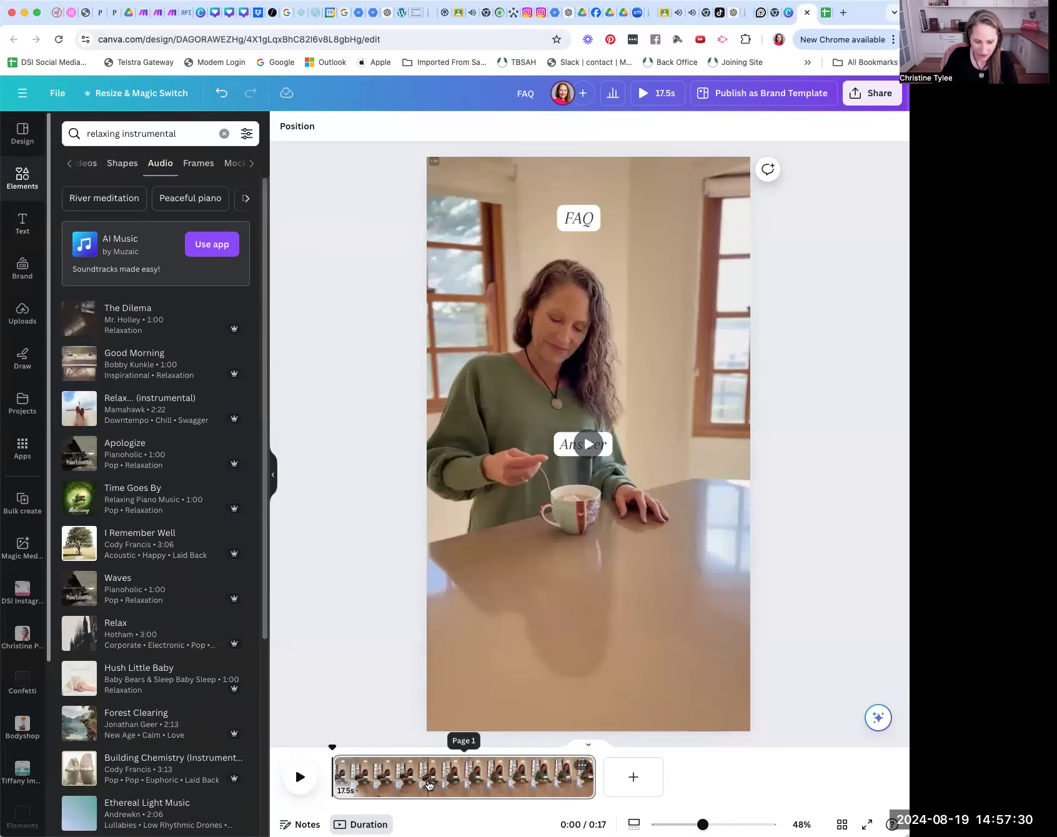
drag(225, 366, 399, 782)
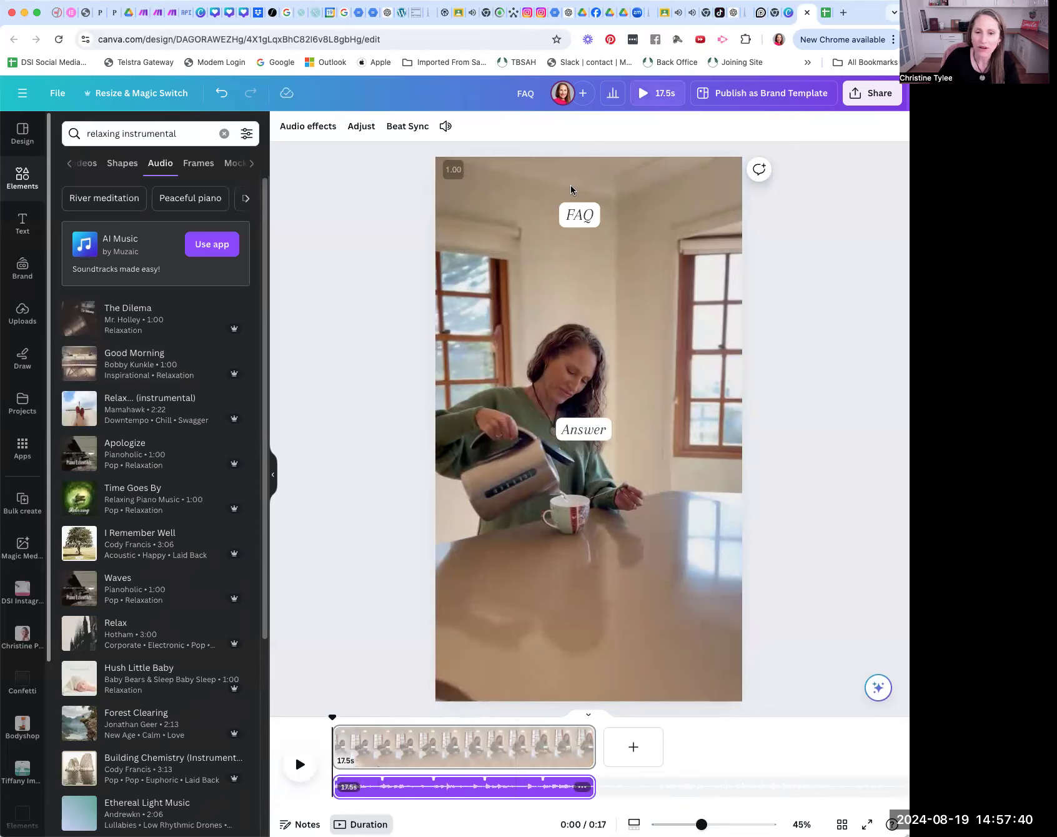
Step: Show the FAQ text's timing and shorten it to about the first third of the clip
click(593, 216)
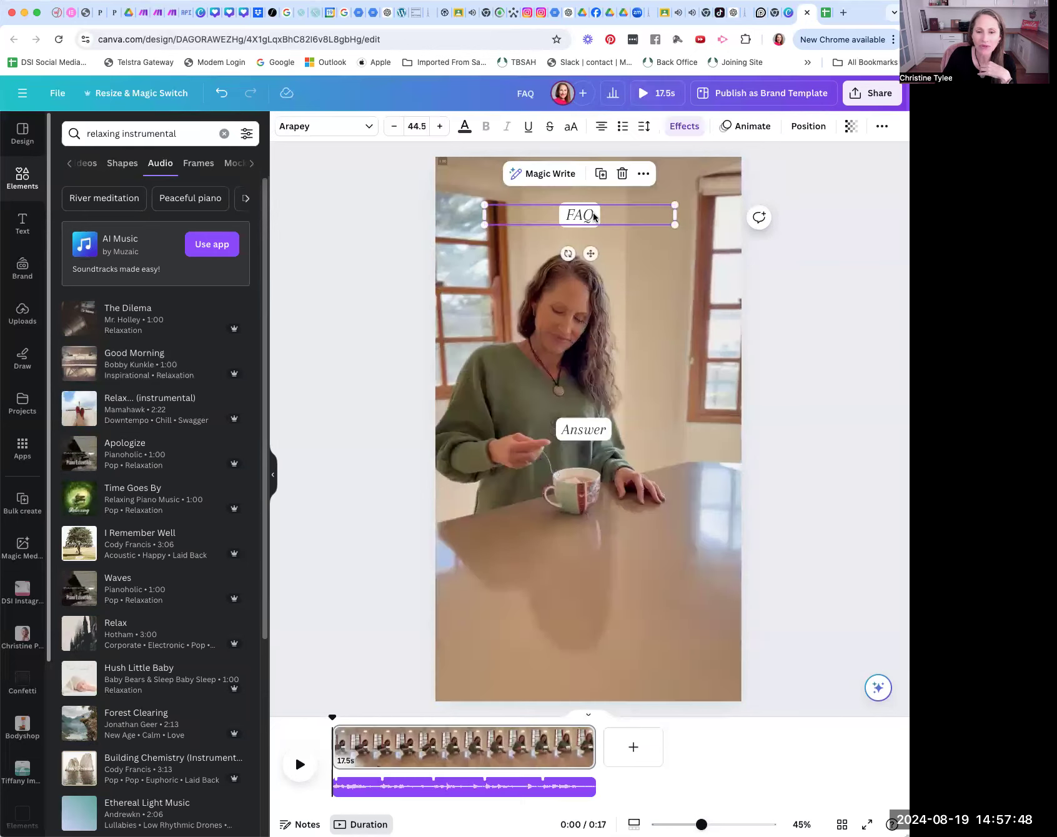
click(643, 176)
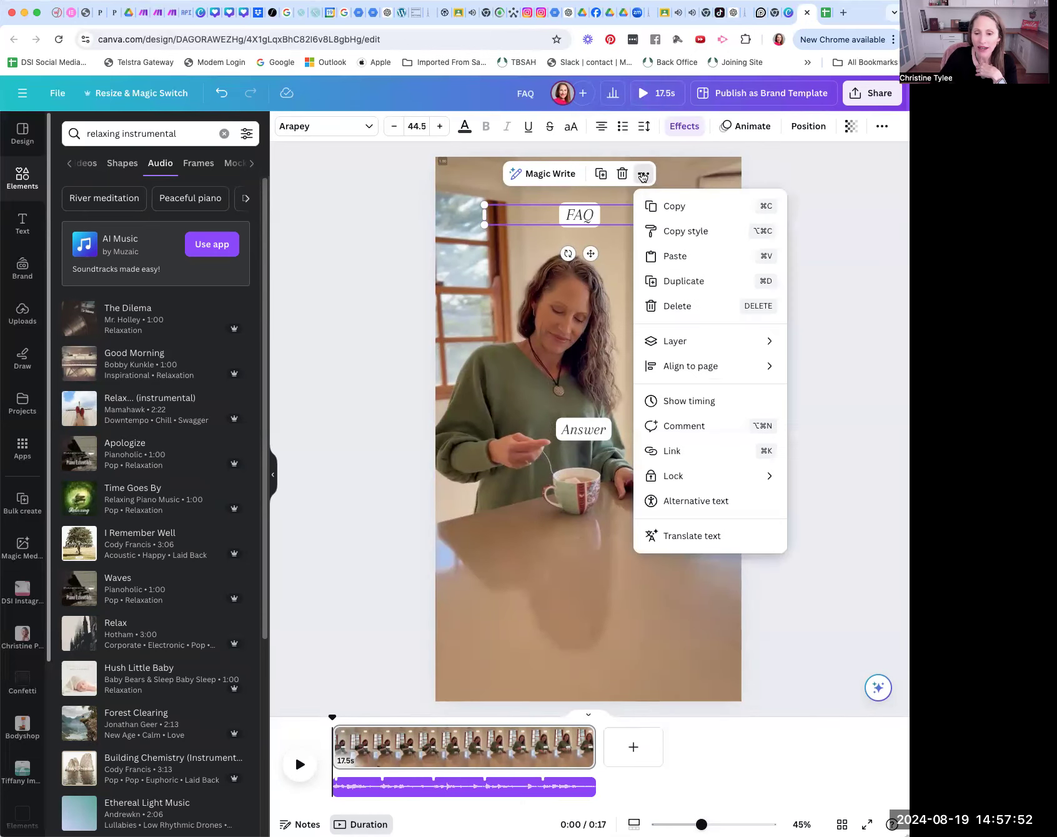
click(680, 400)
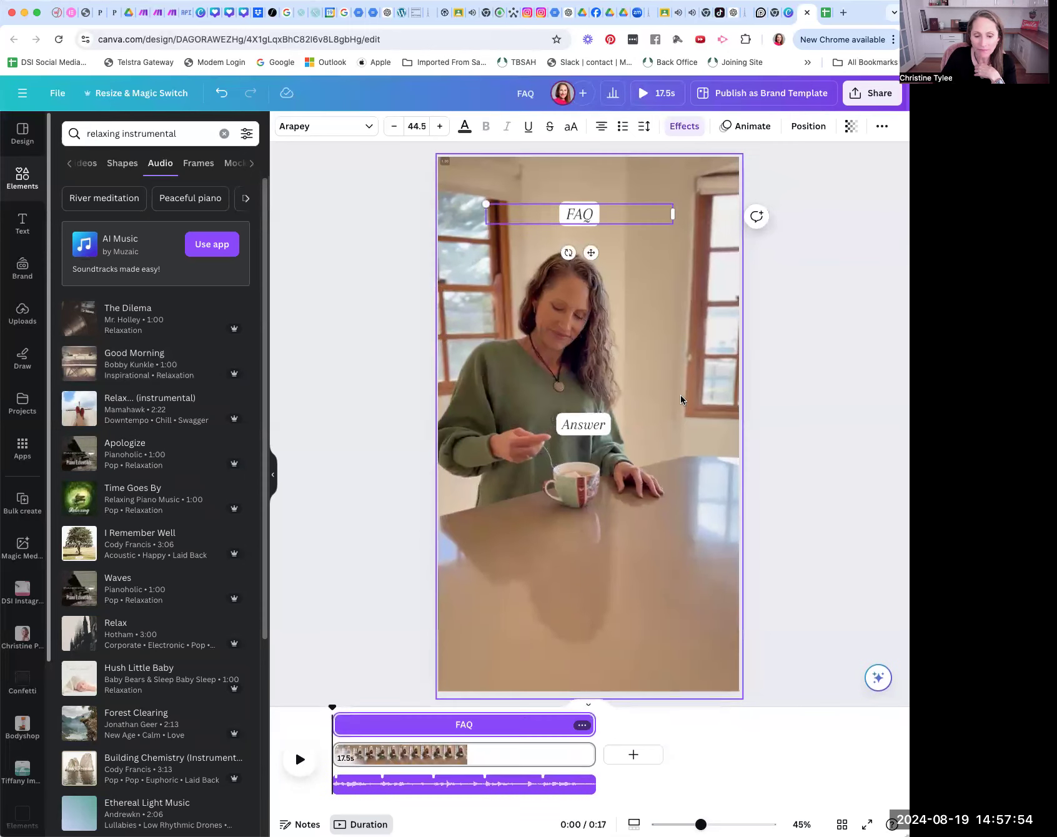
drag(592, 720, 417, 720)
Step: Trim the start of the Answer text's timing so it begins where the FAQ text ends and runs to the clip's end
click(583, 425)
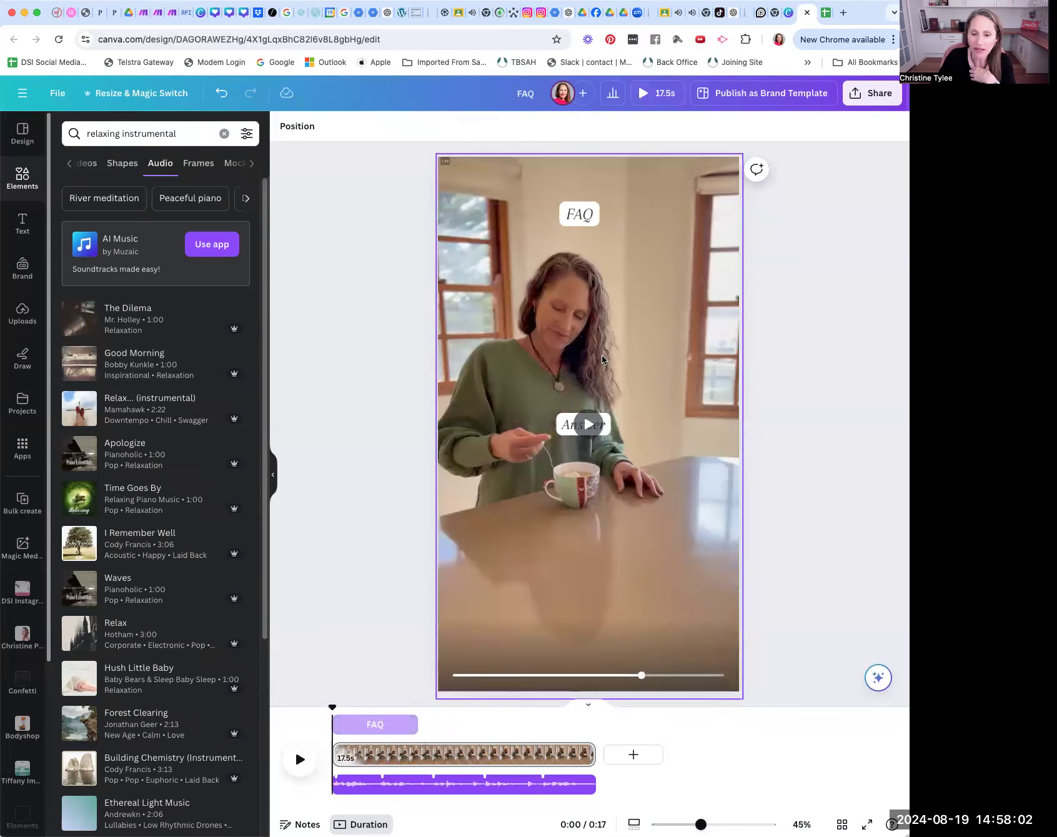
click(609, 429)
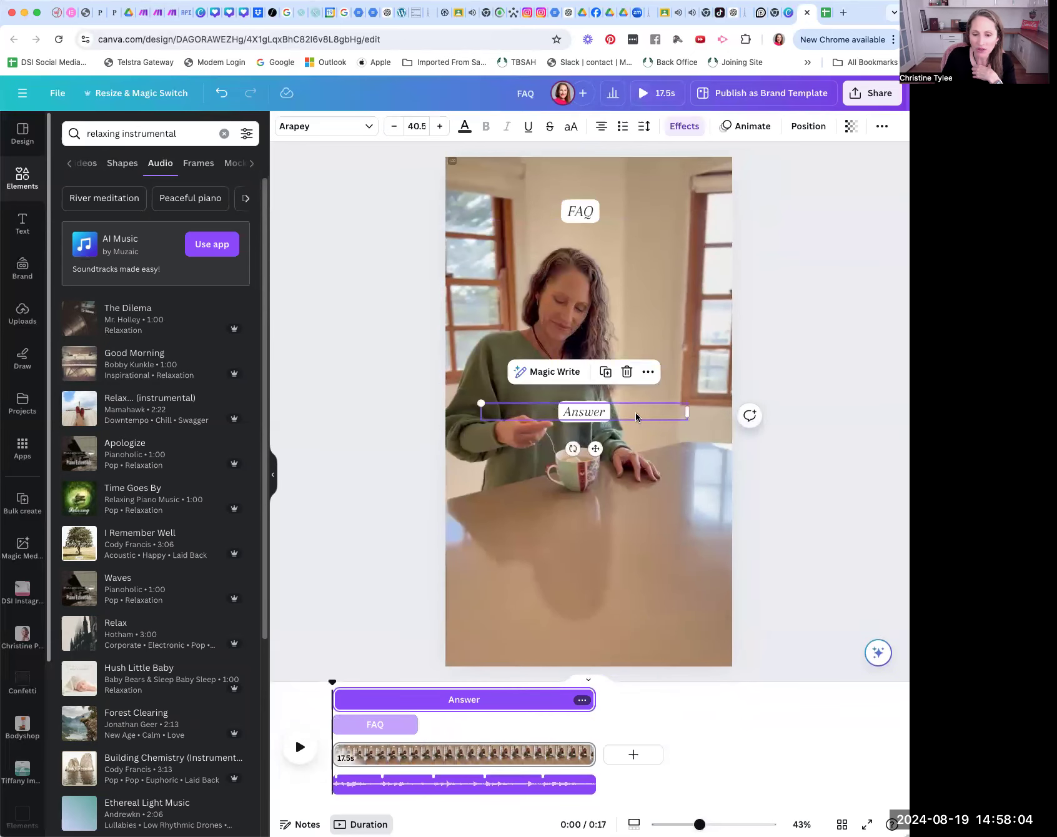
click(647, 373)
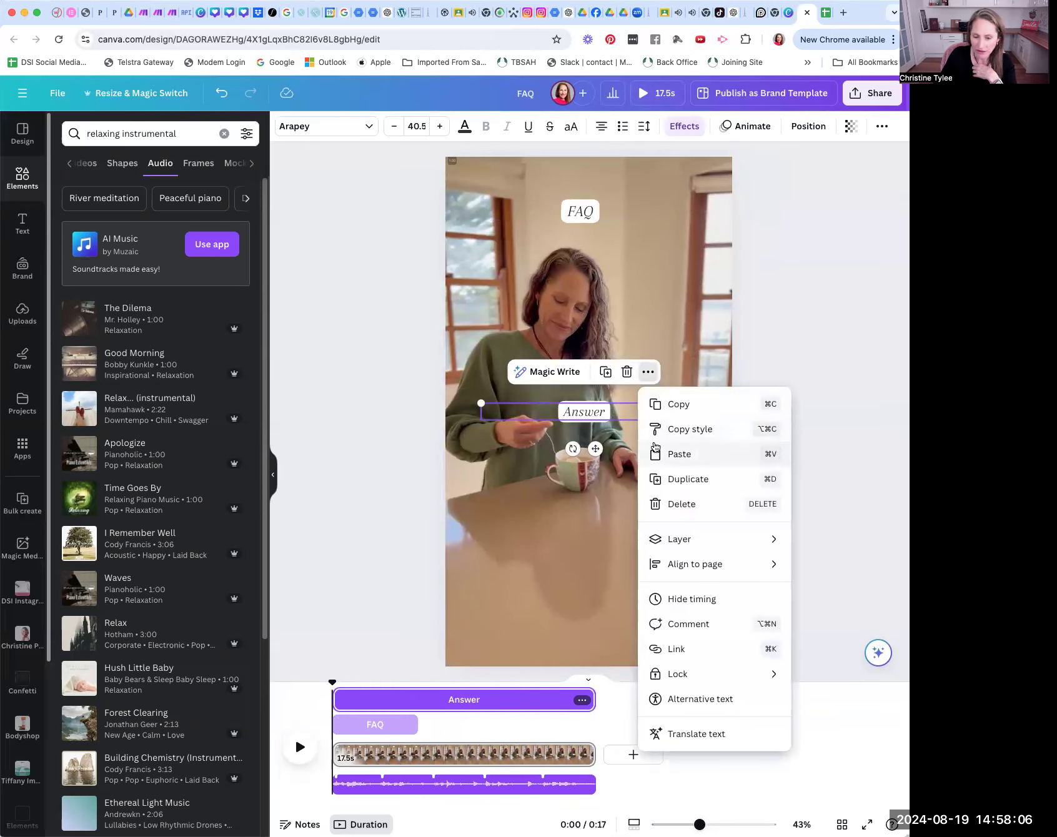
click(618, 698)
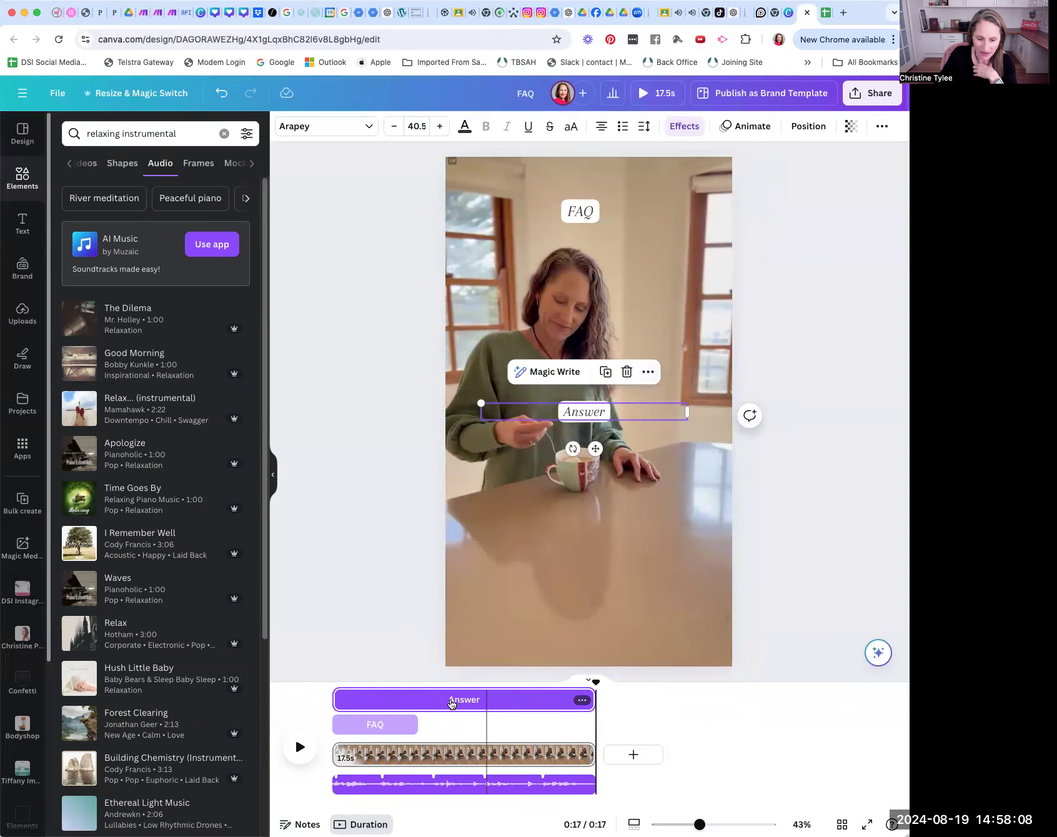
drag(336, 699, 416, 700)
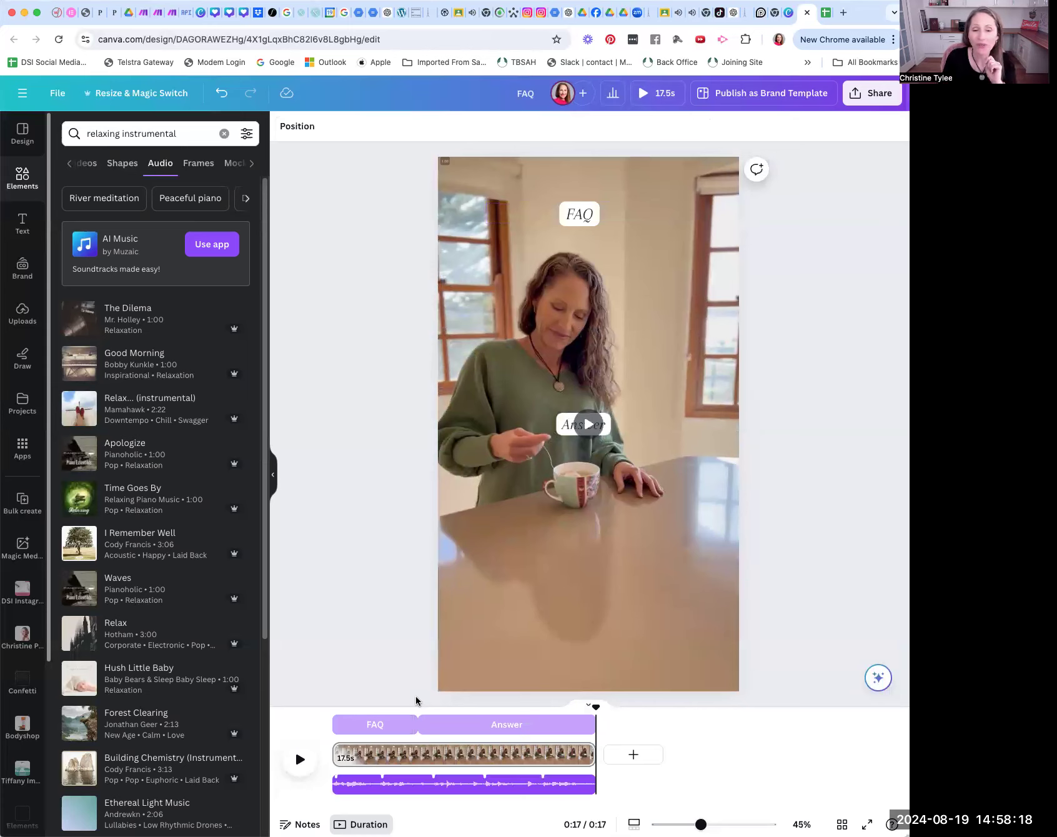
Step: Play the video from the beginning to check the text timing and music, and return the playhead to 0:00
click(300, 762)
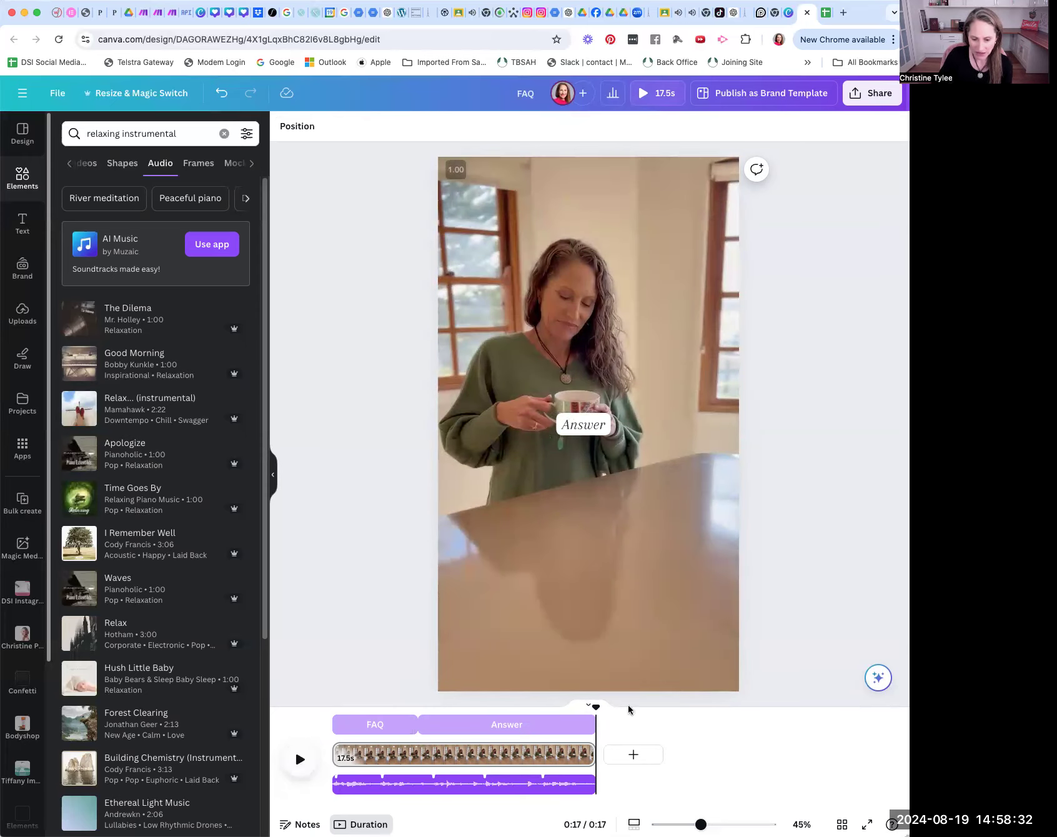
drag(597, 709, 332, 708)
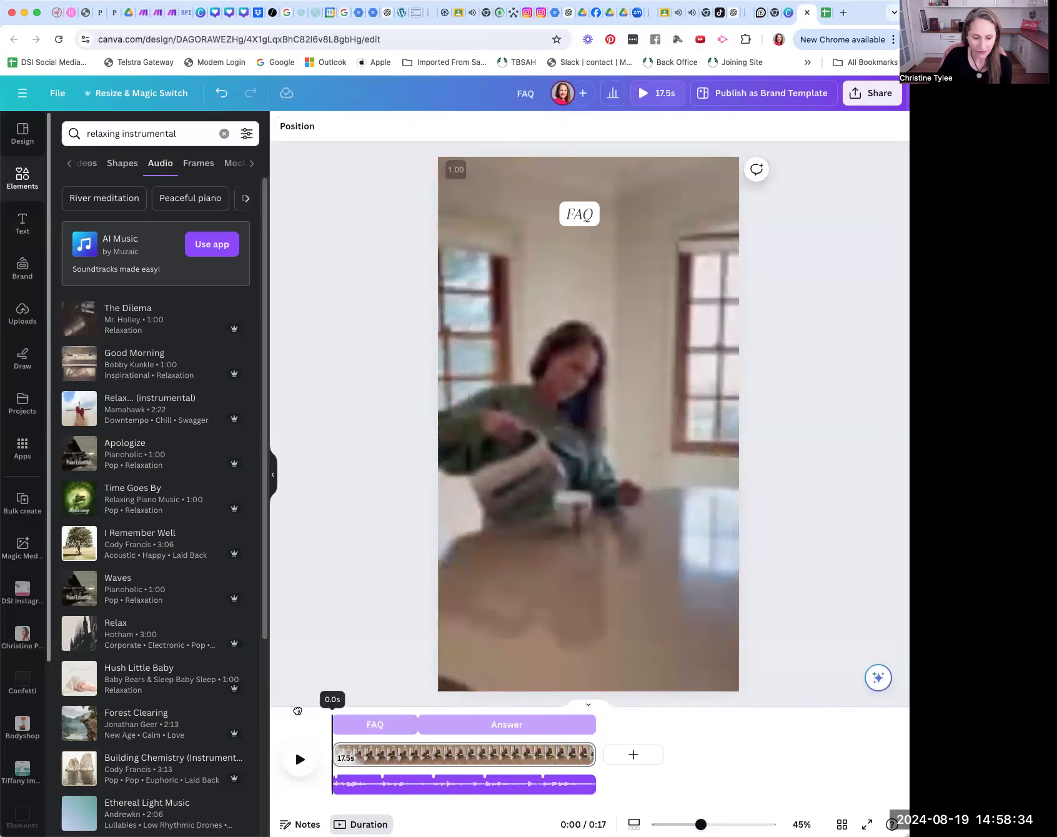
click(300, 762)
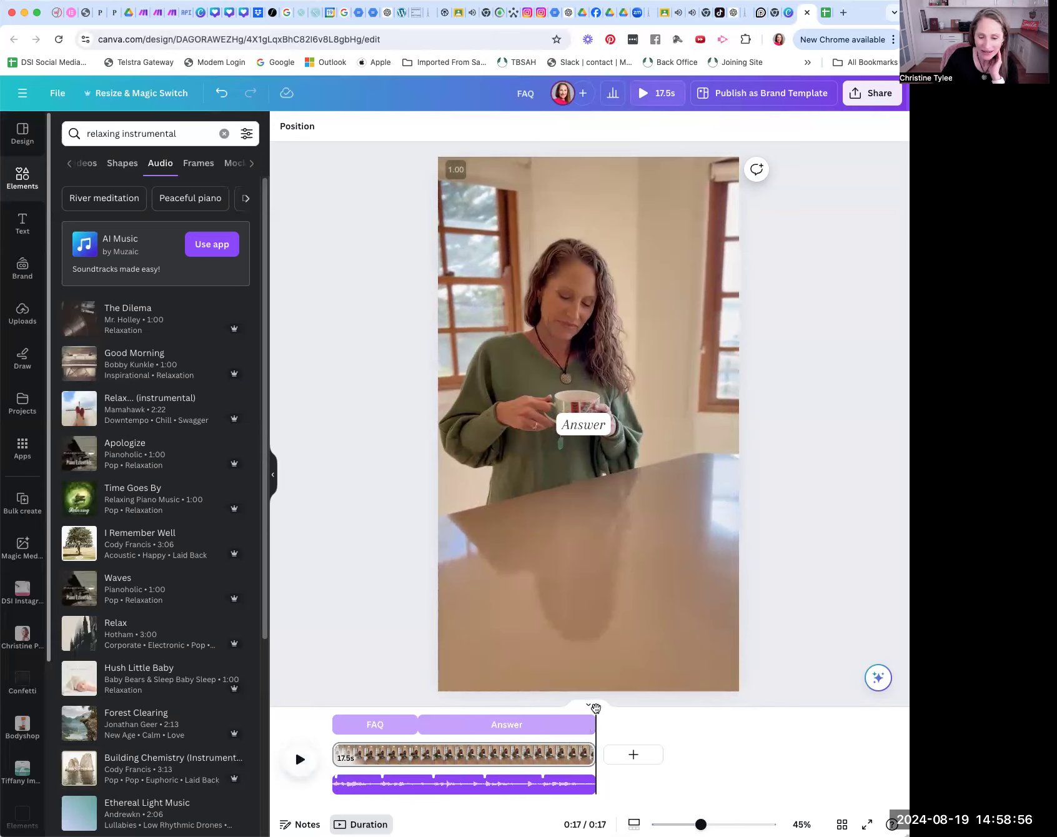
drag(595, 707, 293, 717)
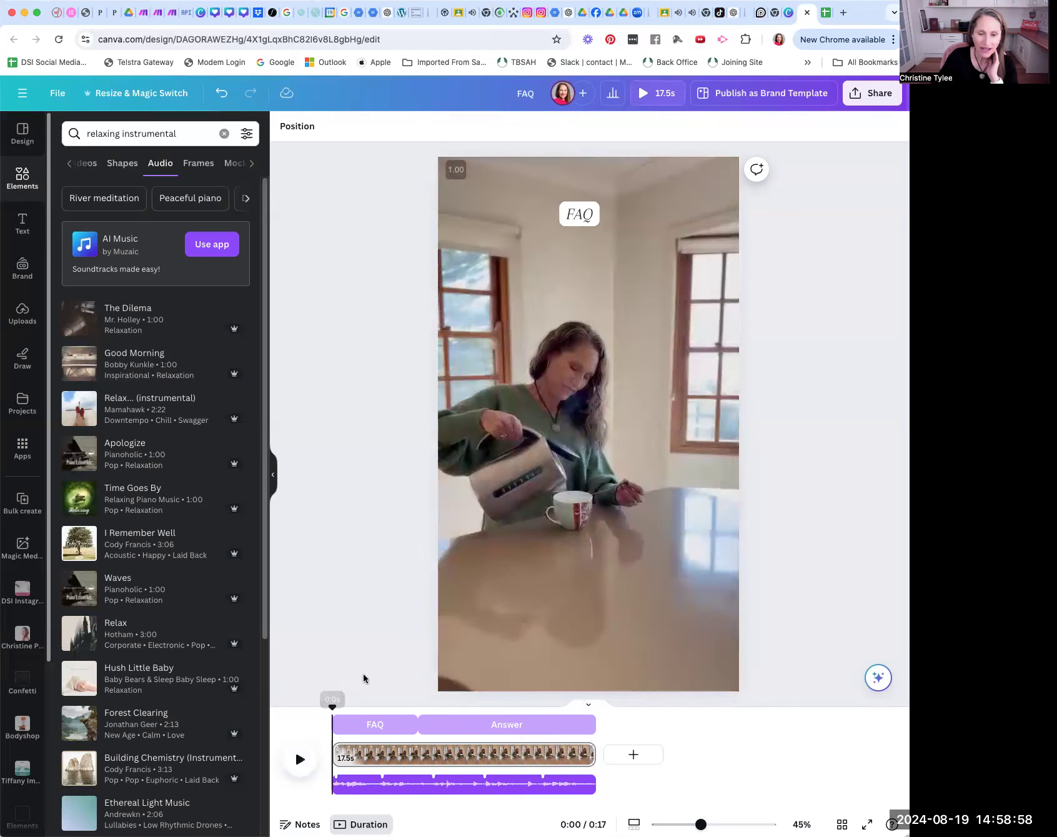
Step: Select the FAQ text box and open manual data entry in Bulk create
click(576, 269)
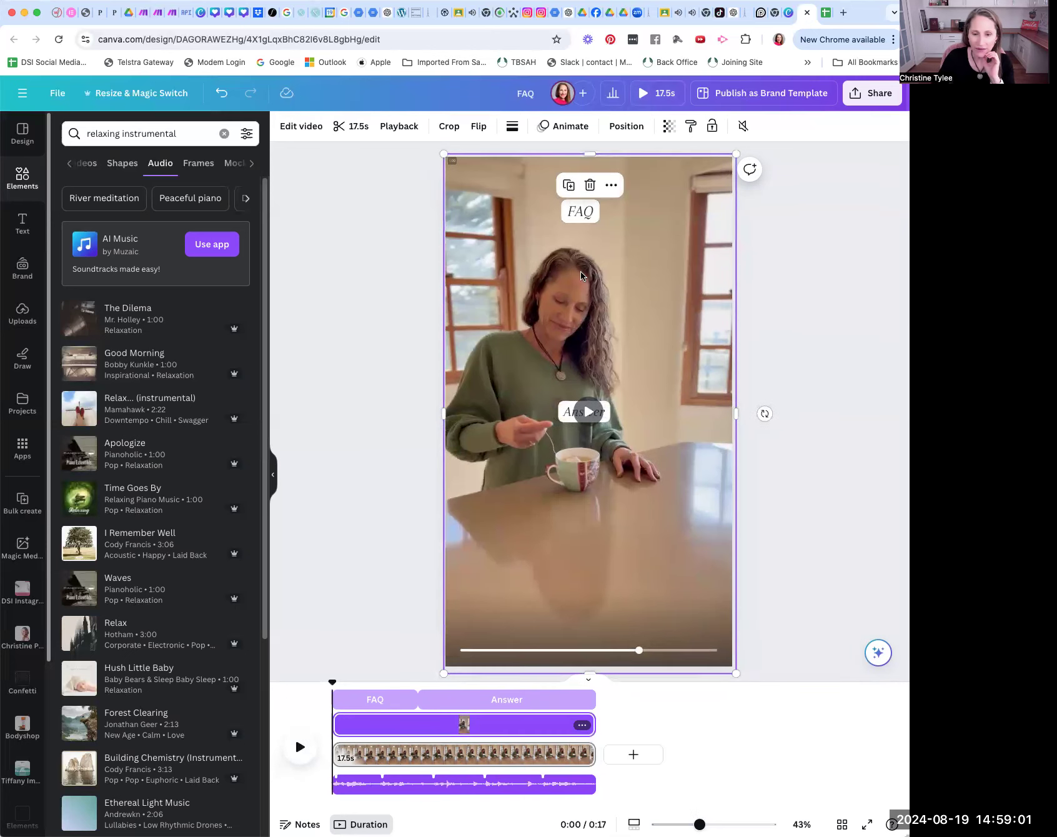
click(582, 215)
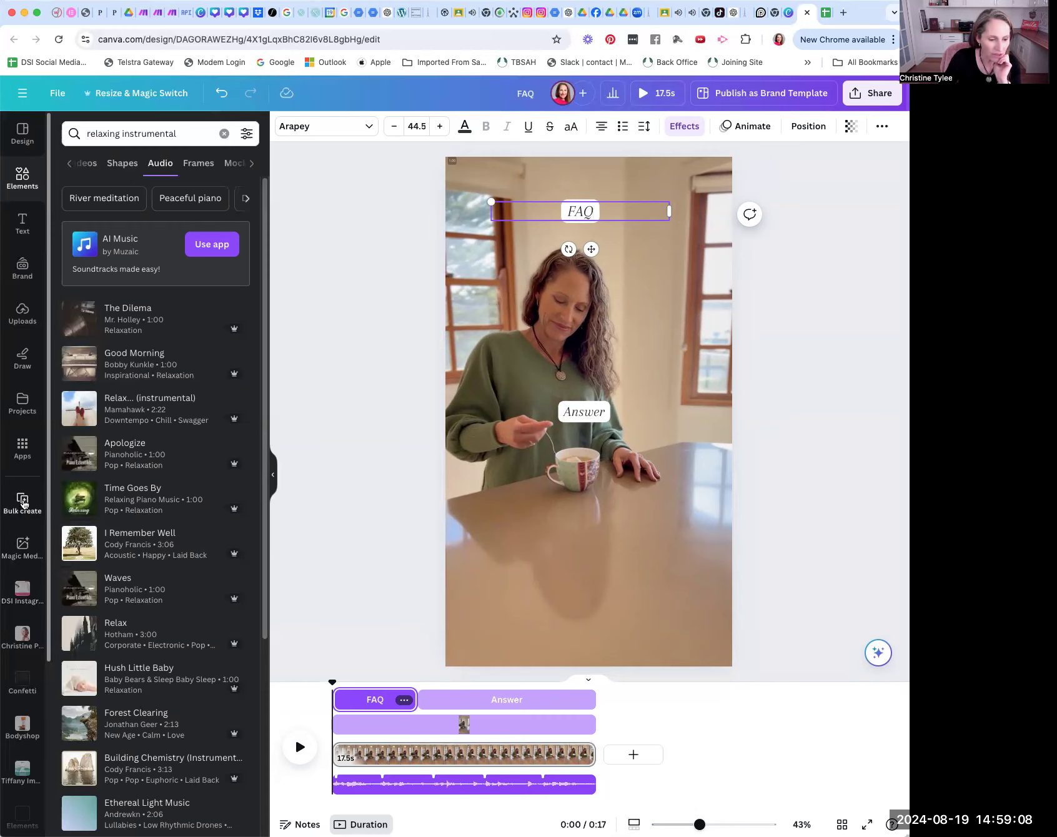
click(23, 501)
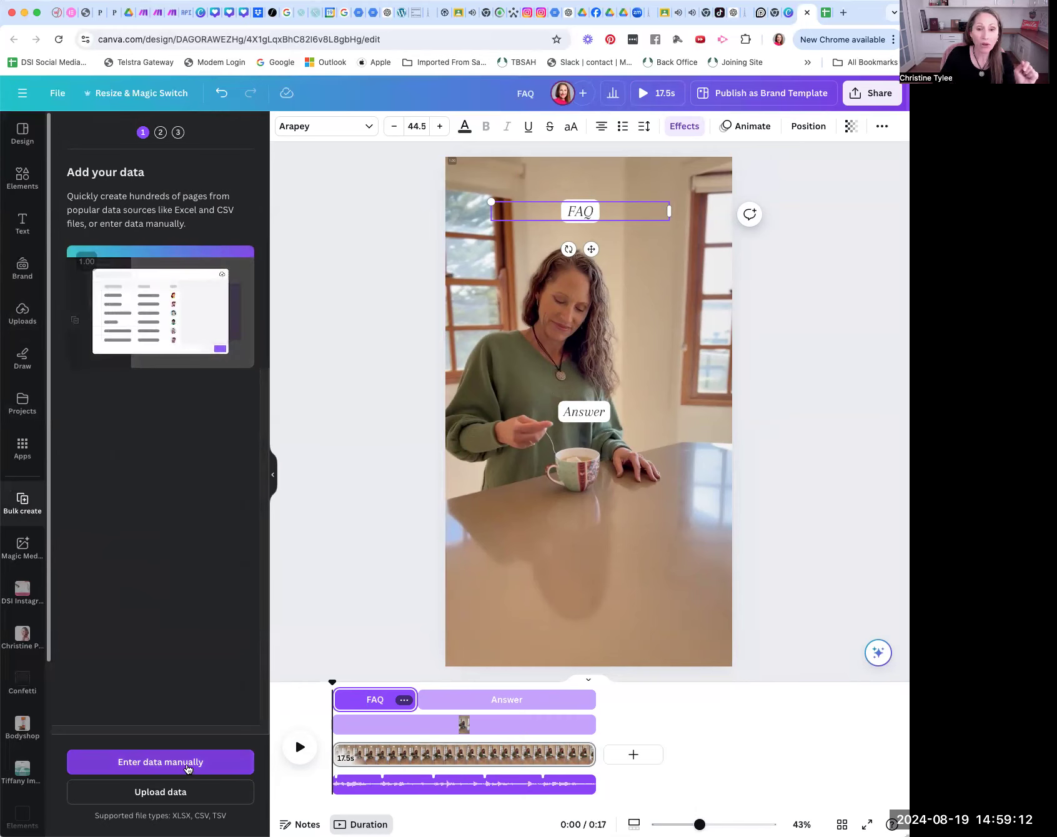
click(187, 768)
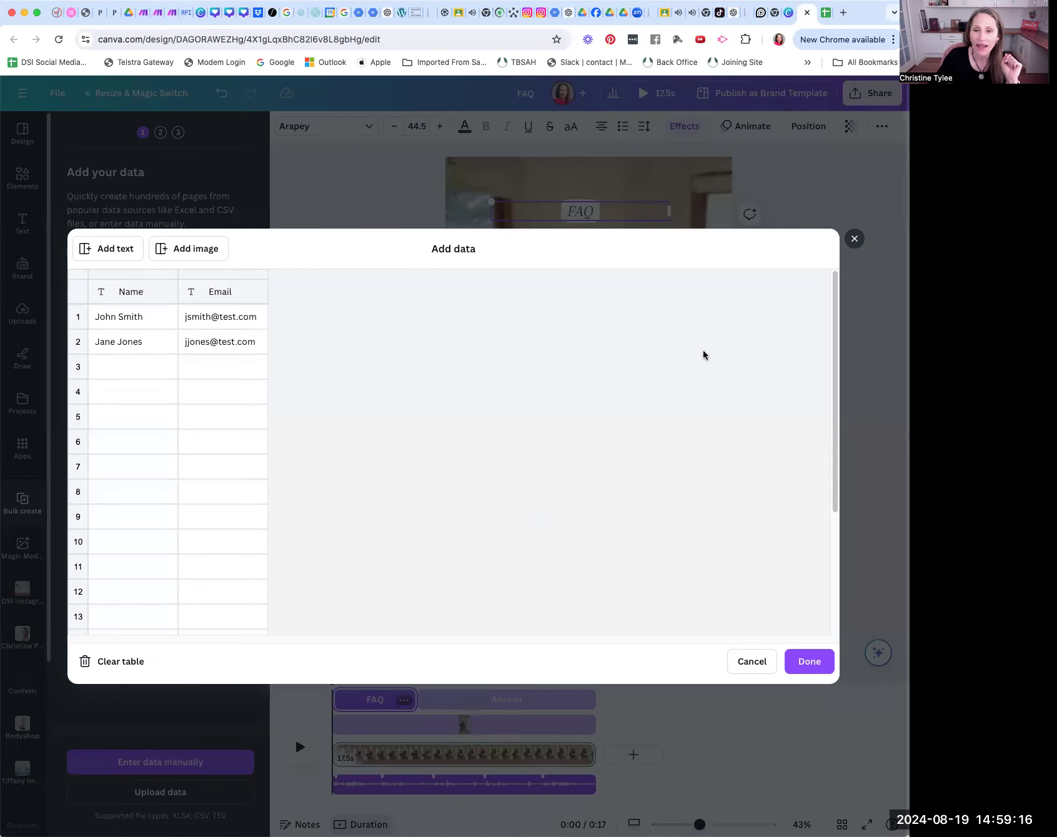
Step: Switch to the Google Sheets spreadsheet and copy the range A1:K21 with all FAQs and answers, including the headers
click(825, 14)
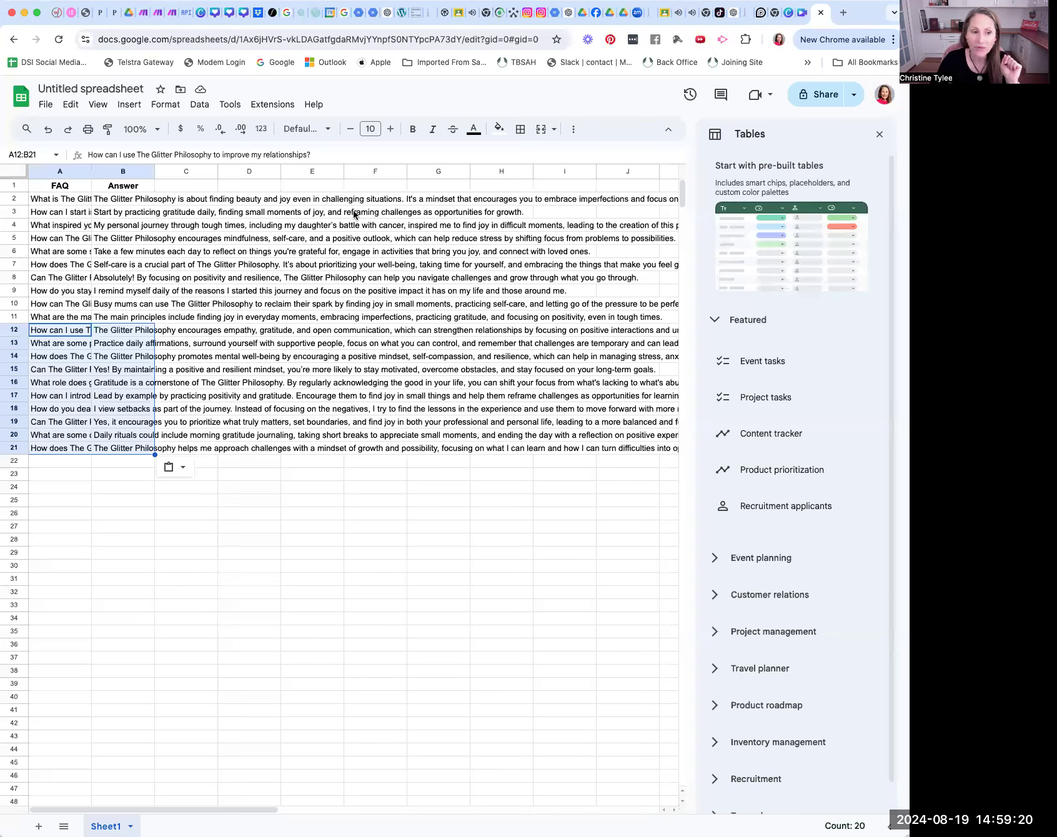
click(306, 185)
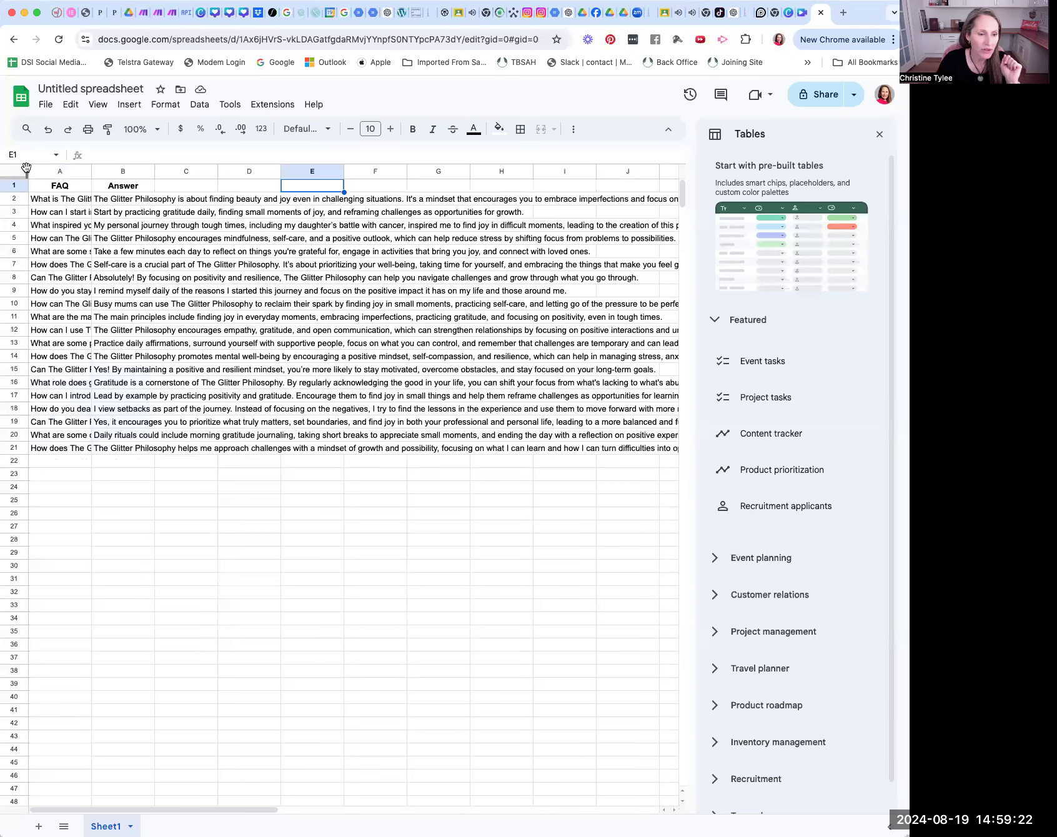
drag(32, 185, 668, 454)
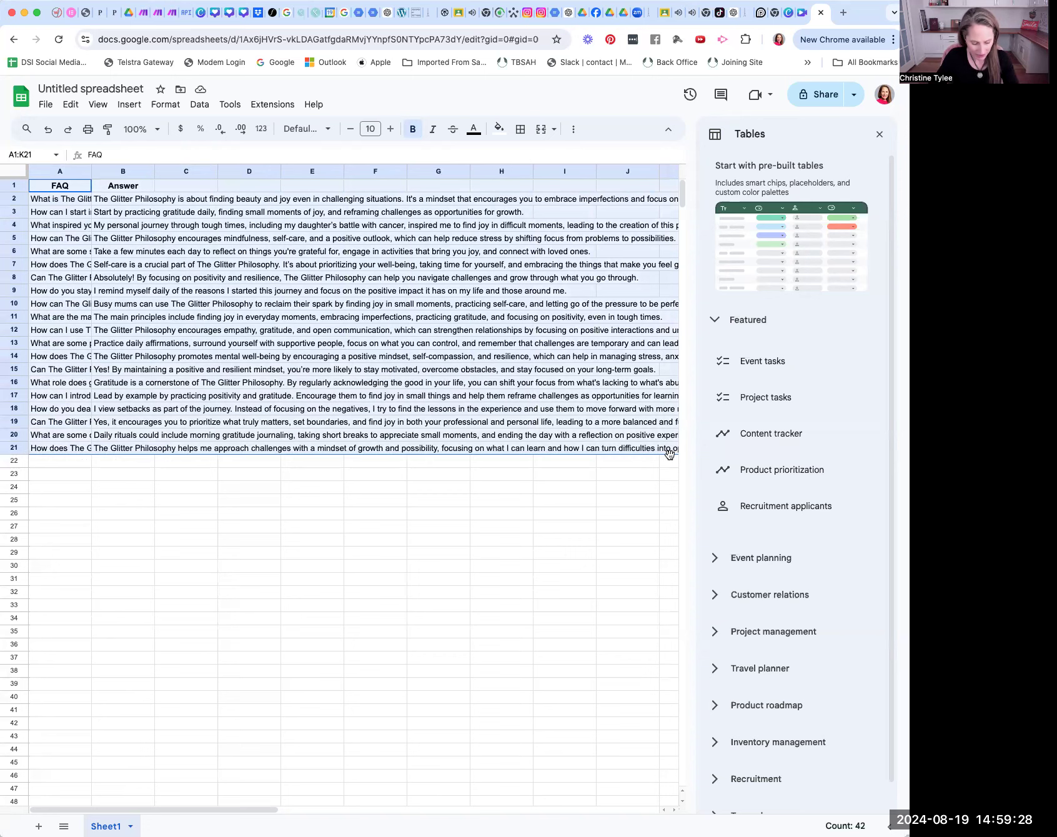
key(super+c)
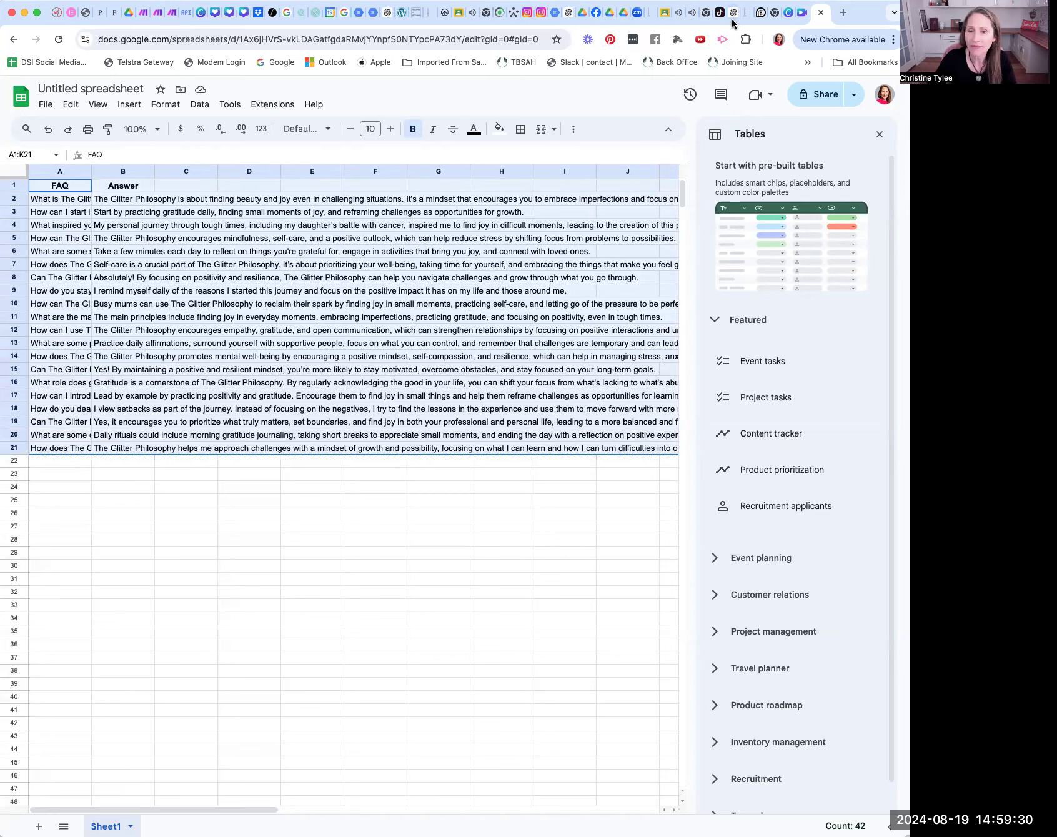
Step: Switch back to Canva, paste the copied FAQs and answers over the sample data from the first header cell, and finish the data entry
click(789, 12)
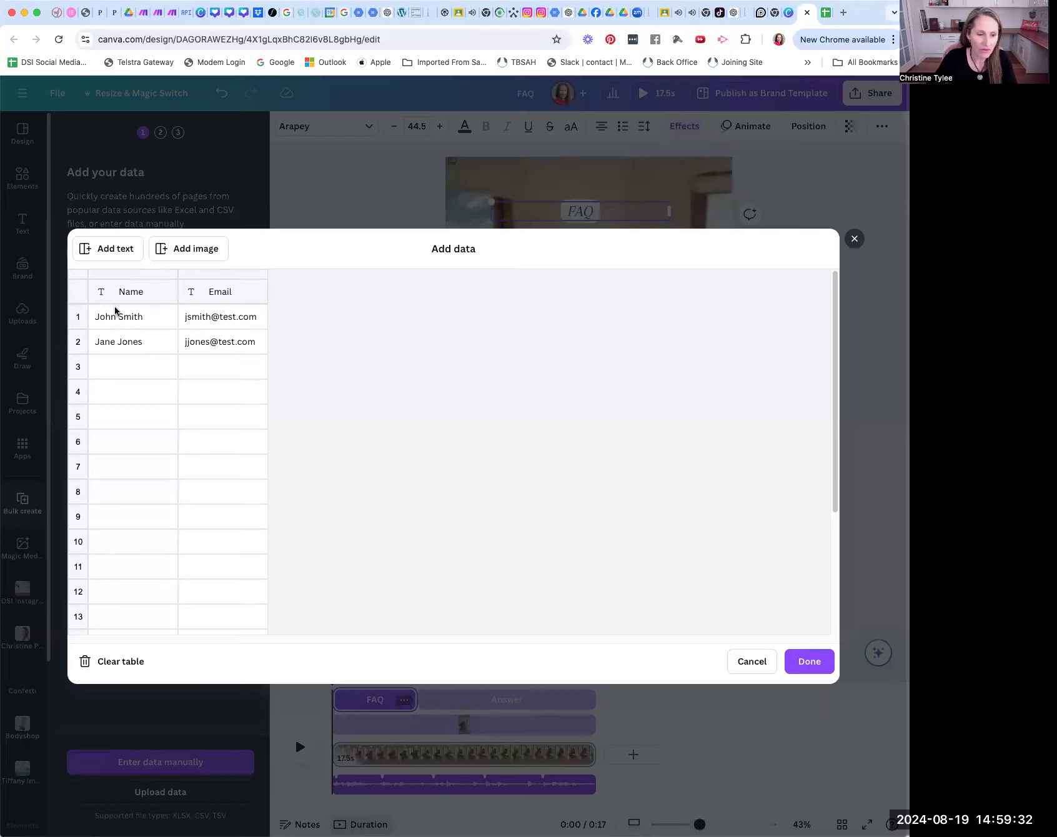
click(97, 293)
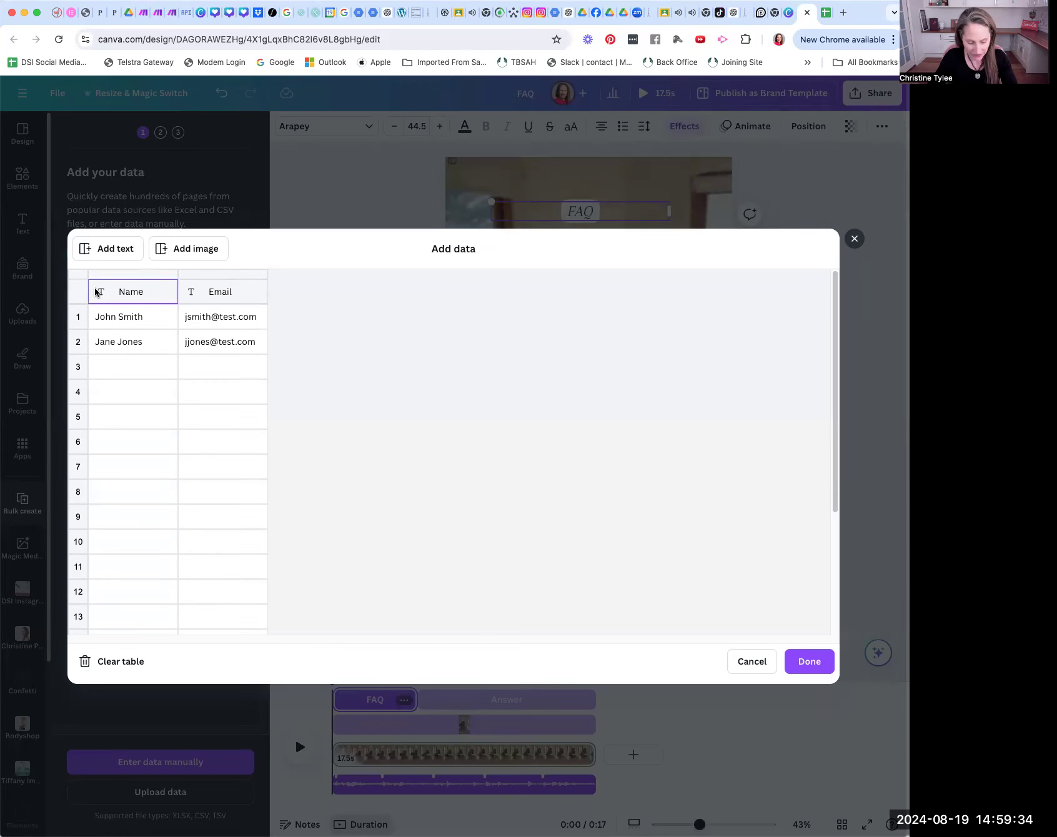
key(super+v)
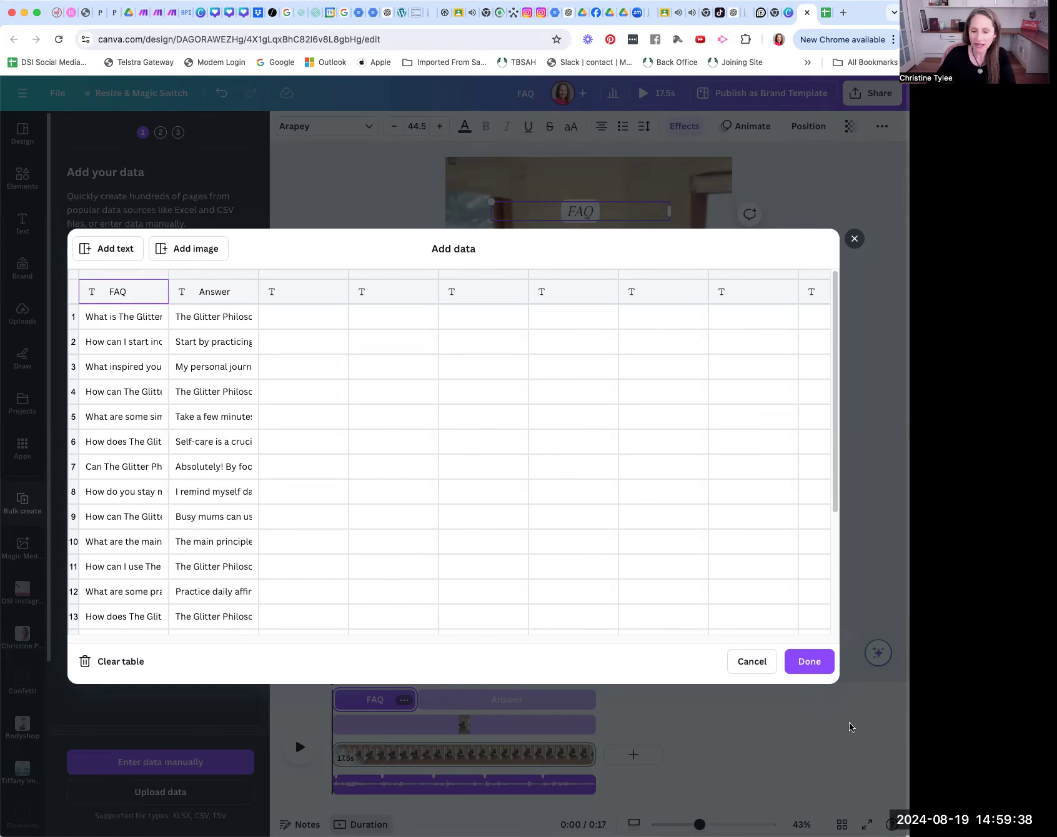
click(809, 663)
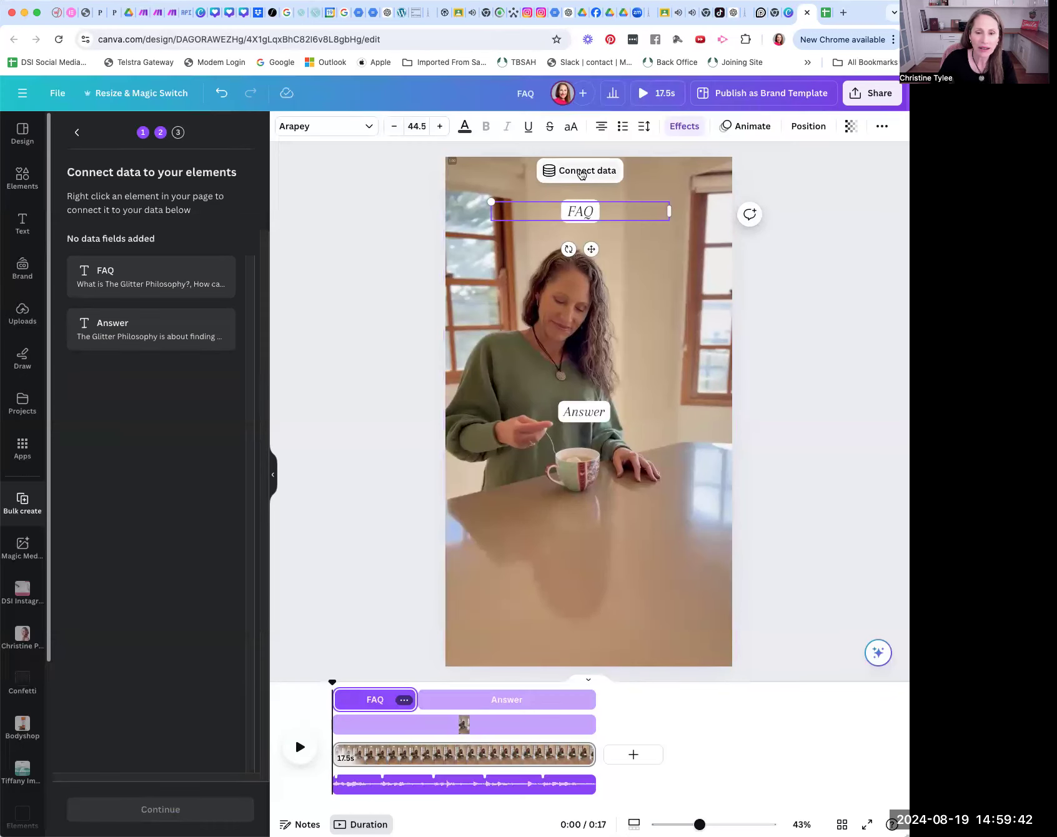
Step: Connect the selected FAQ text box on the page to the FAQ data field
click(581, 172)
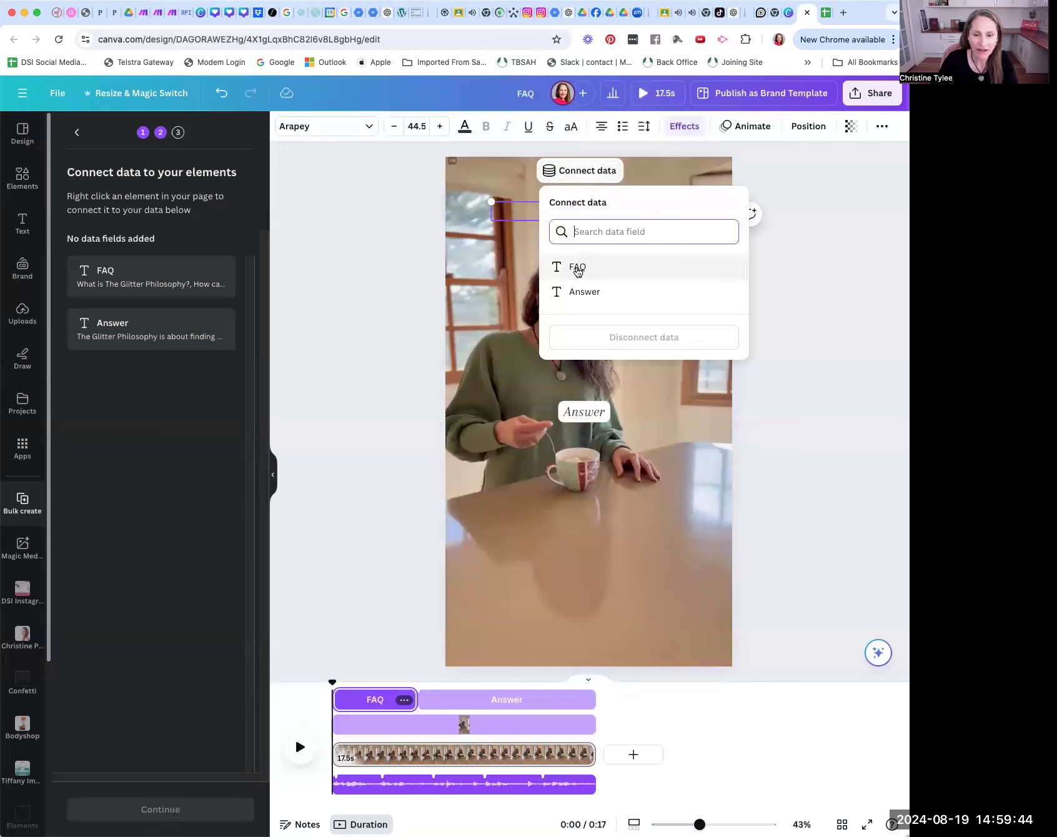
click(577, 269)
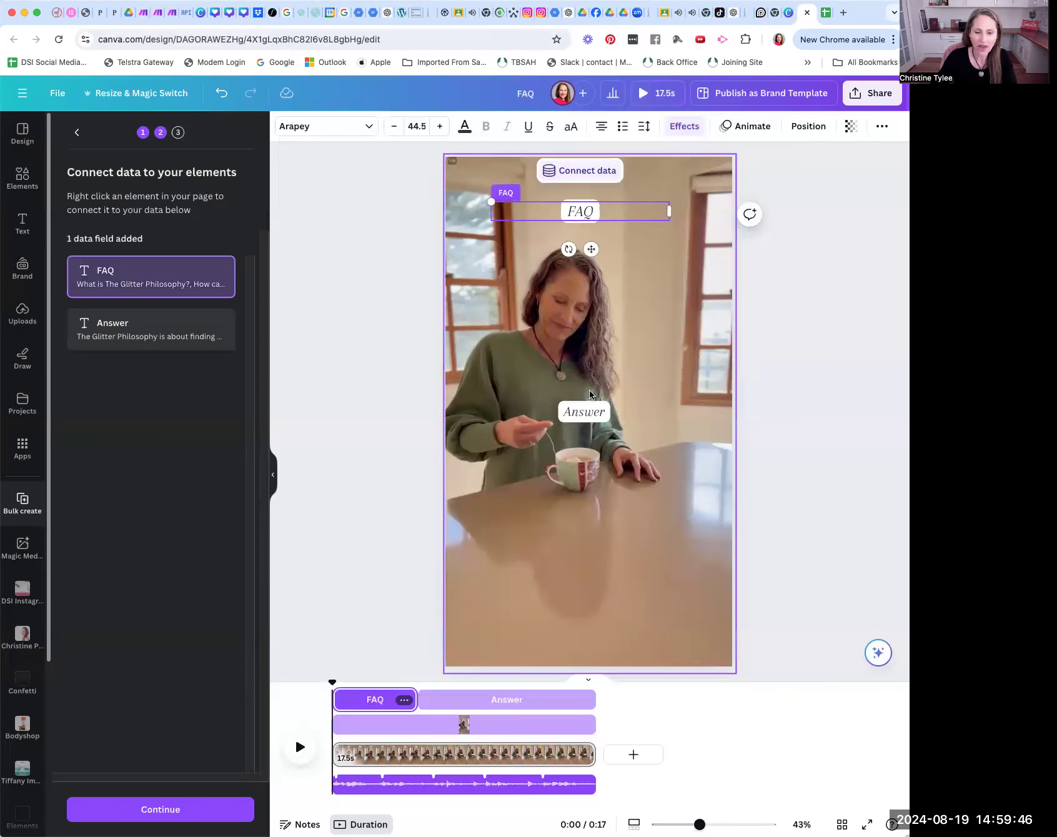
Step: Connect the Answer text box on the page to the Answer data field
click(587, 412)
click(497, 373)
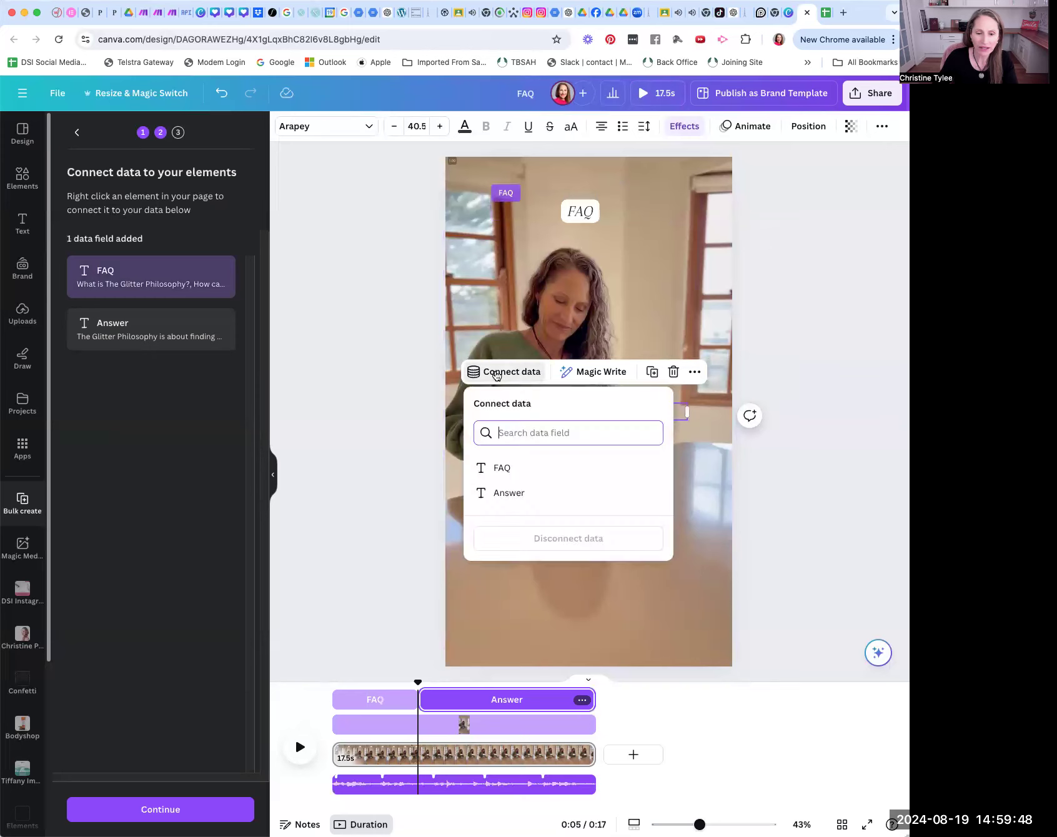
click(508, 496)
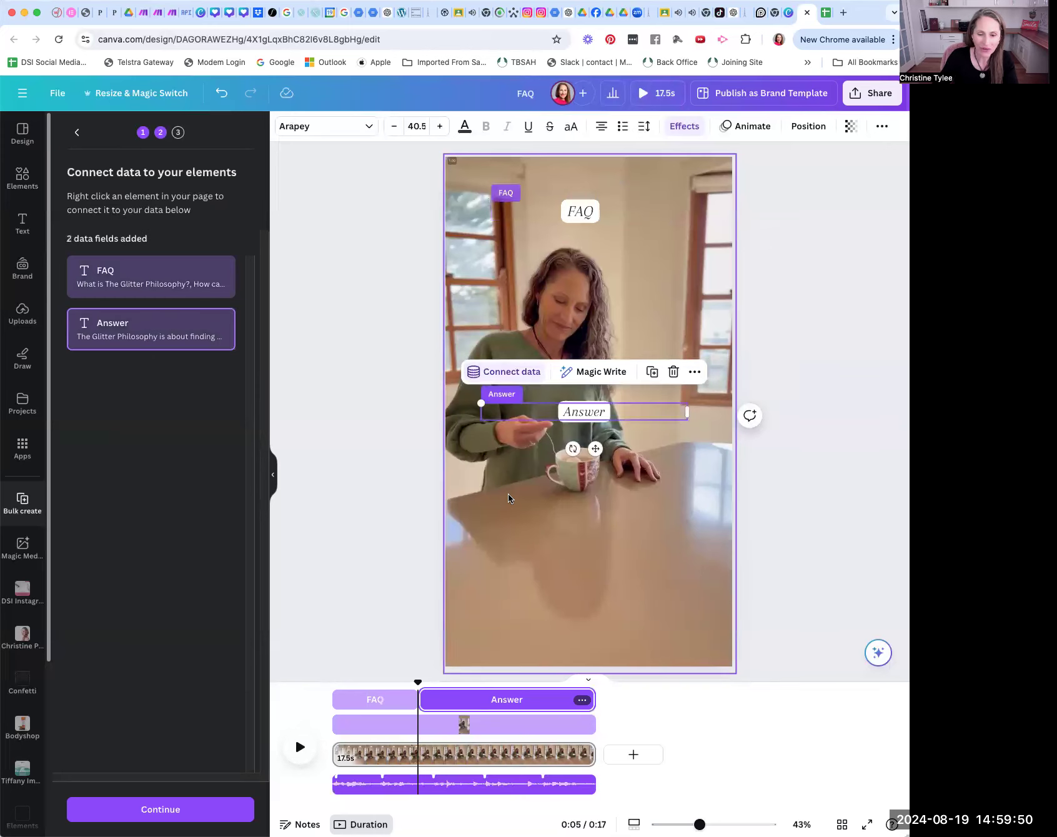
Step: Generate 20 designs from all the selected FAQ entries and play back the resulting videos
click(155, 810)
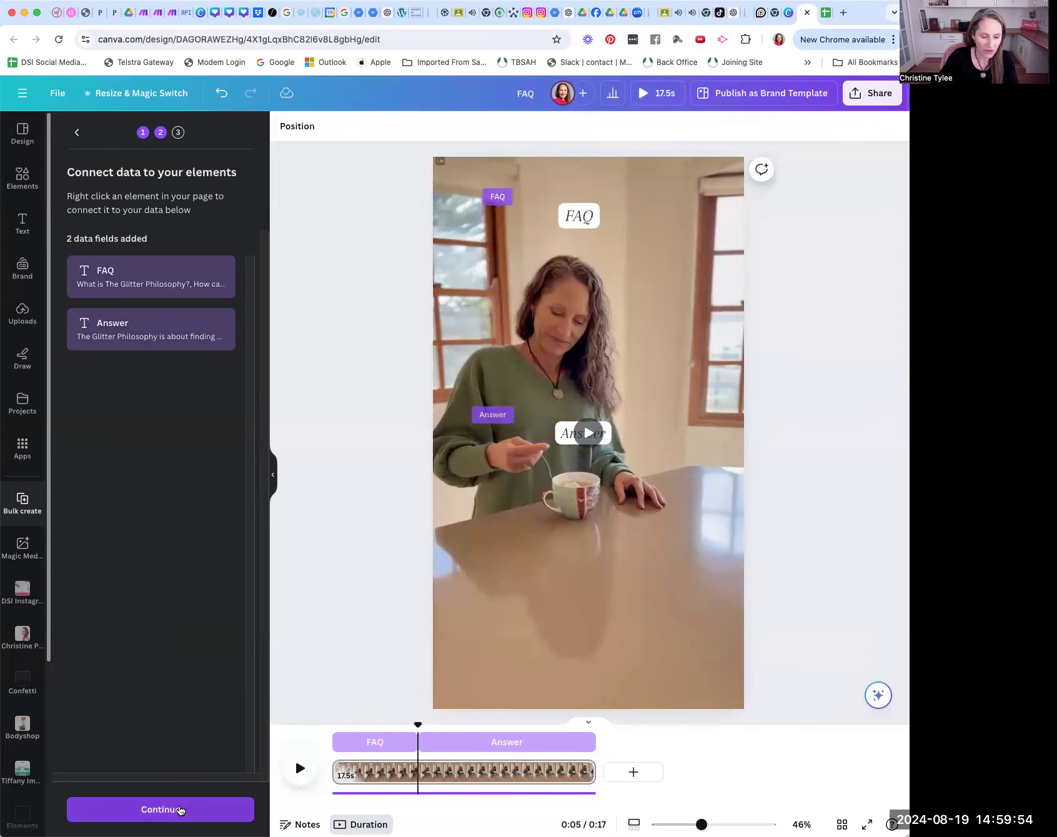
click(179, 811)
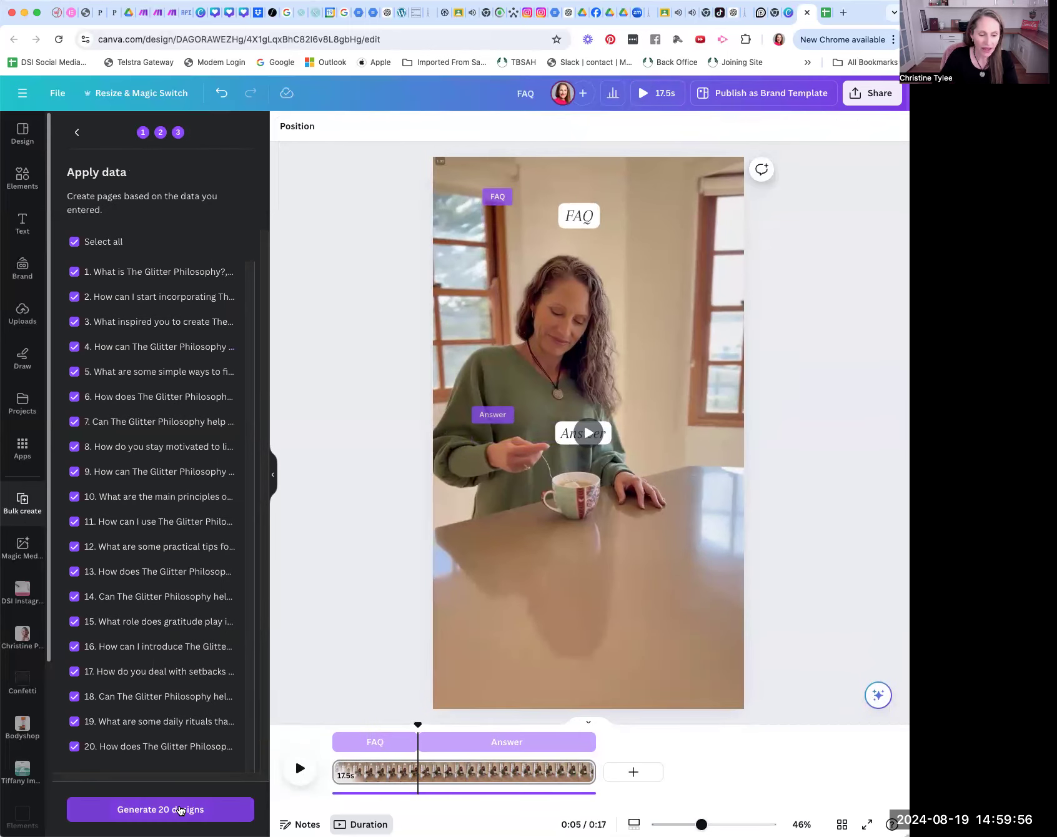
click(146, 814)
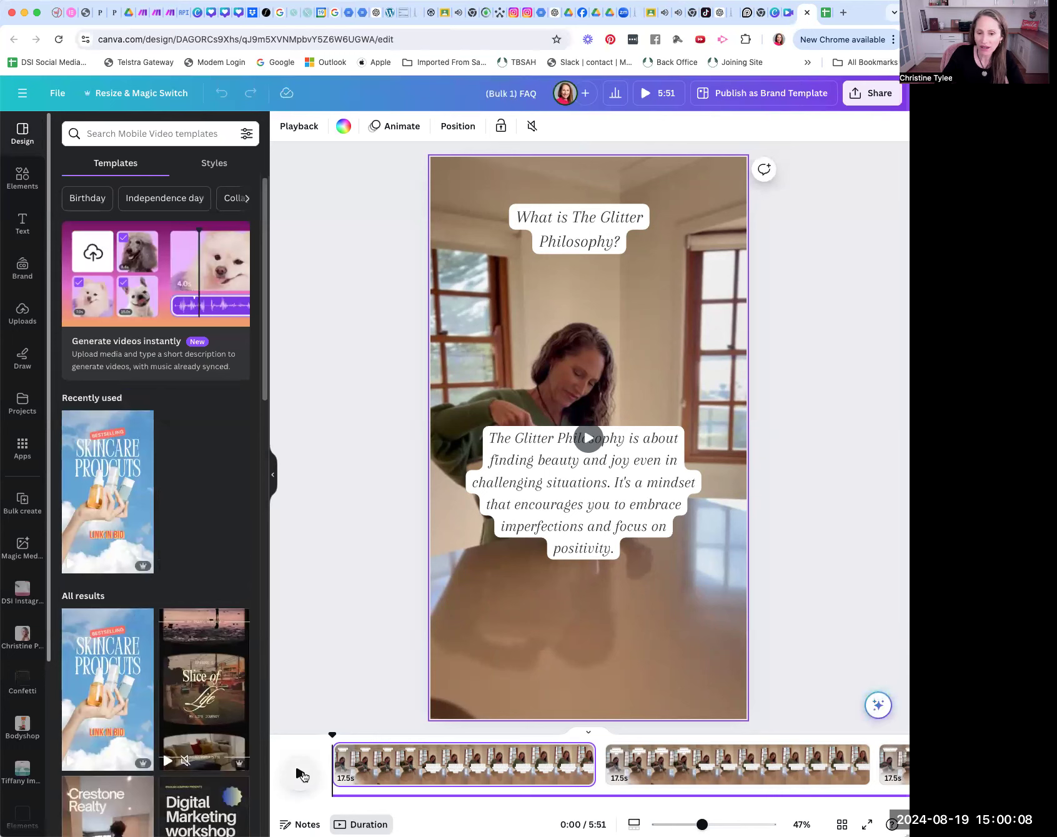
click(301, 774)
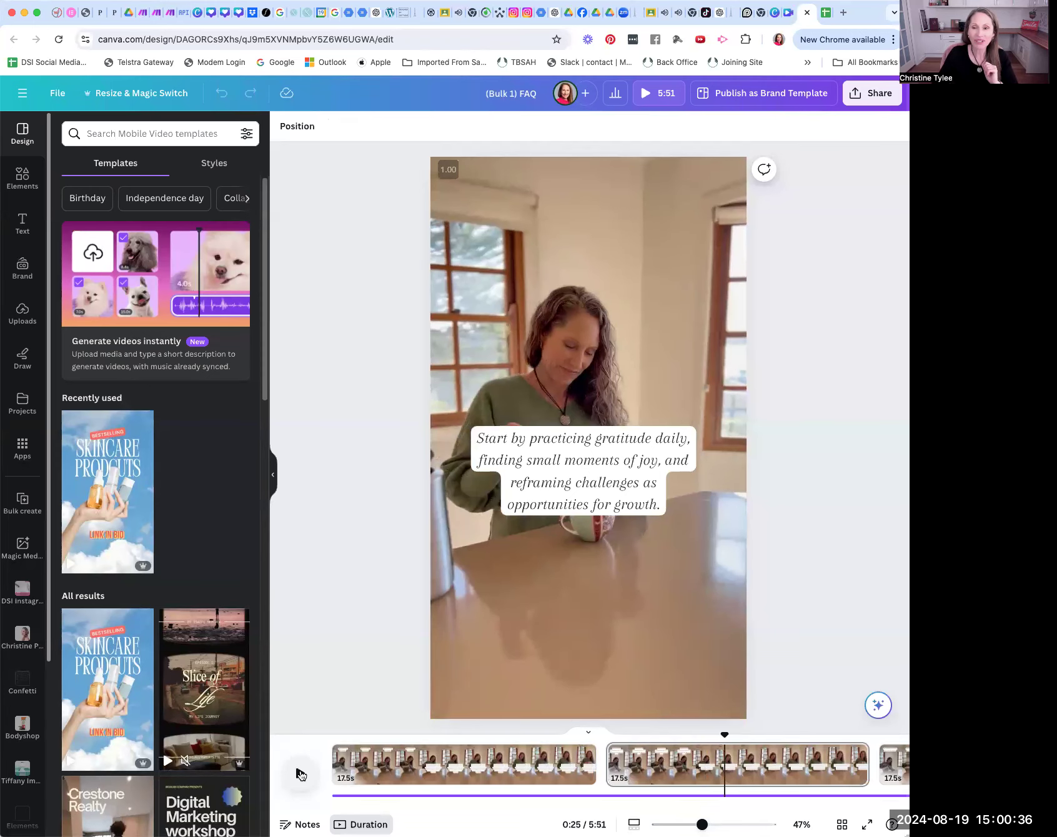
Step: Download all 20 pages as separate MP4 Video files at 1080p (HD) quality
click(872, 94)
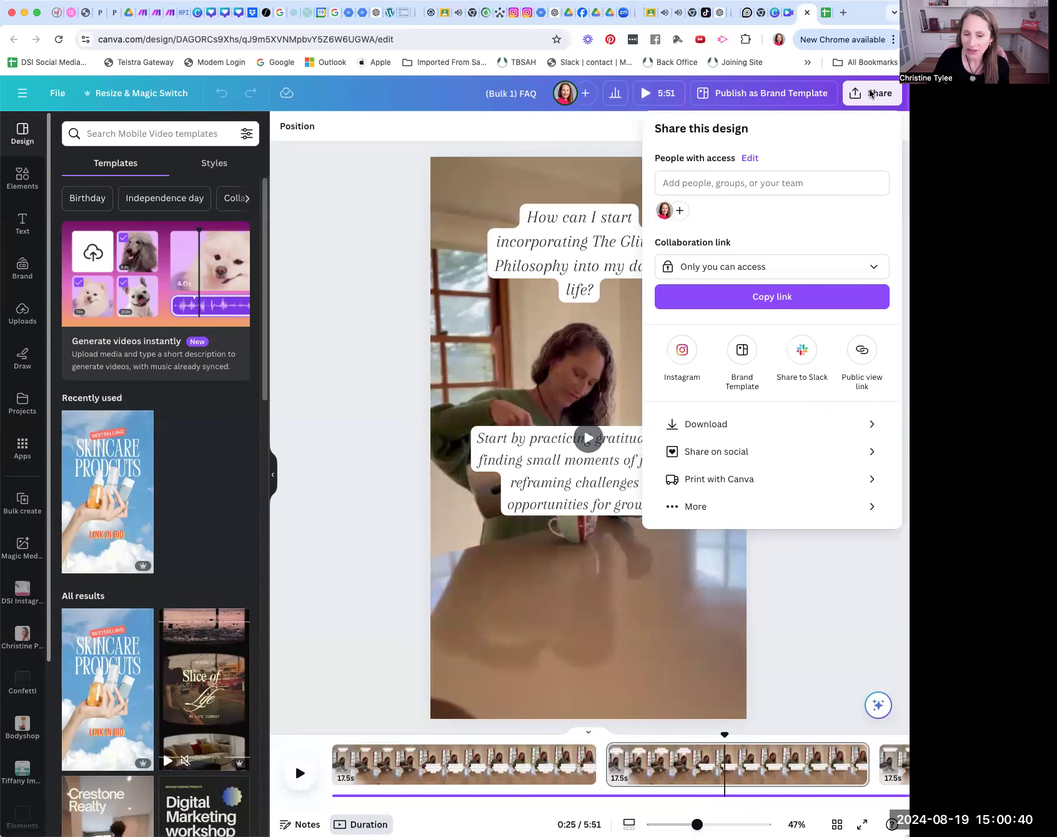
click(739, 424)
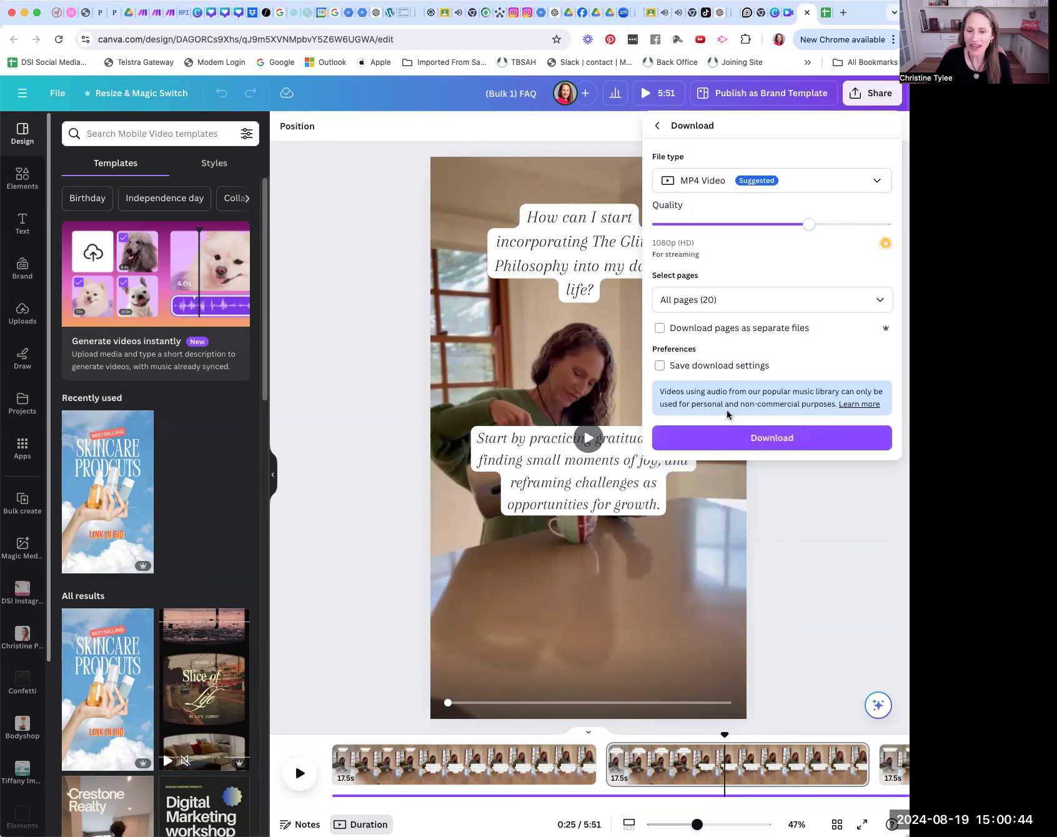
click(660, 329)
click(785, 438)
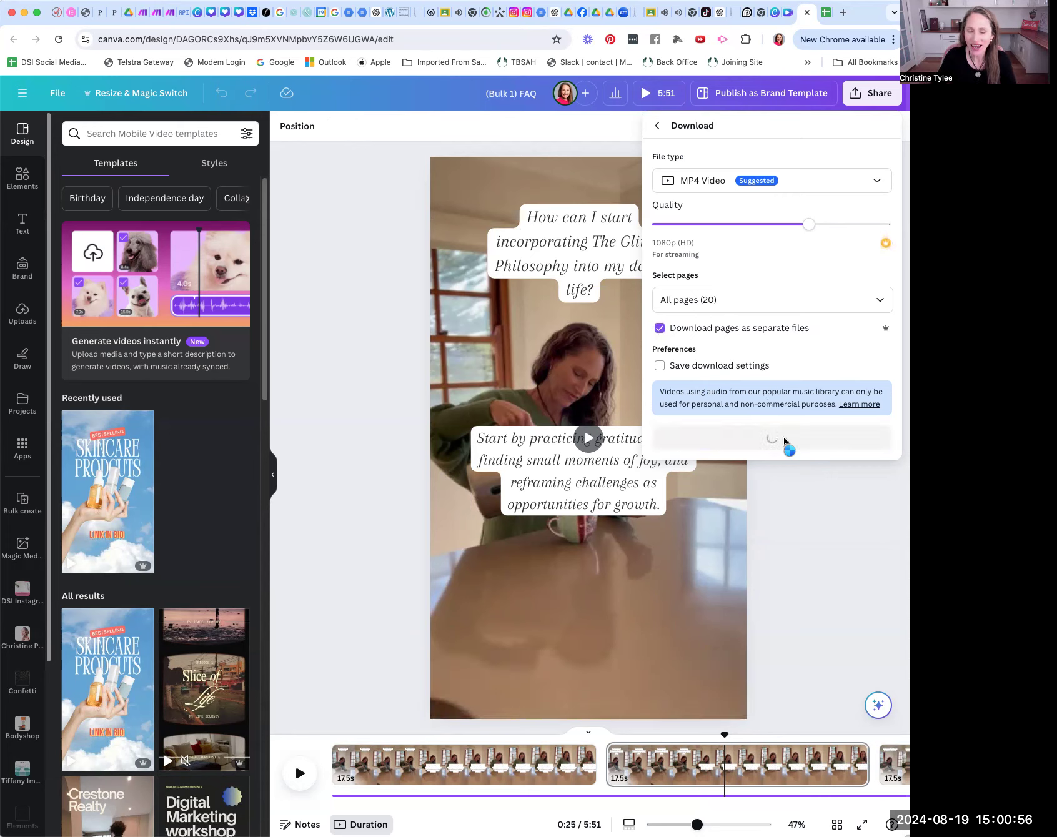